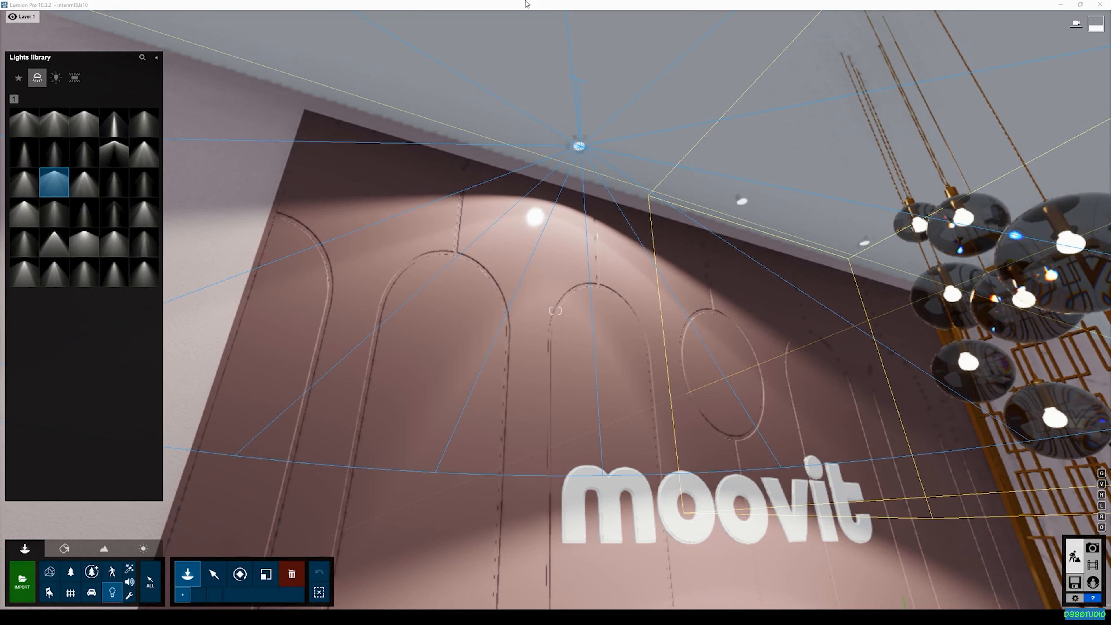
# Tune the ceiling spotlight over the moovit wall with a warm #FFCF6A colour, lower brightness, narrower cone and High shadows.
pyautogui.click(525, 11)
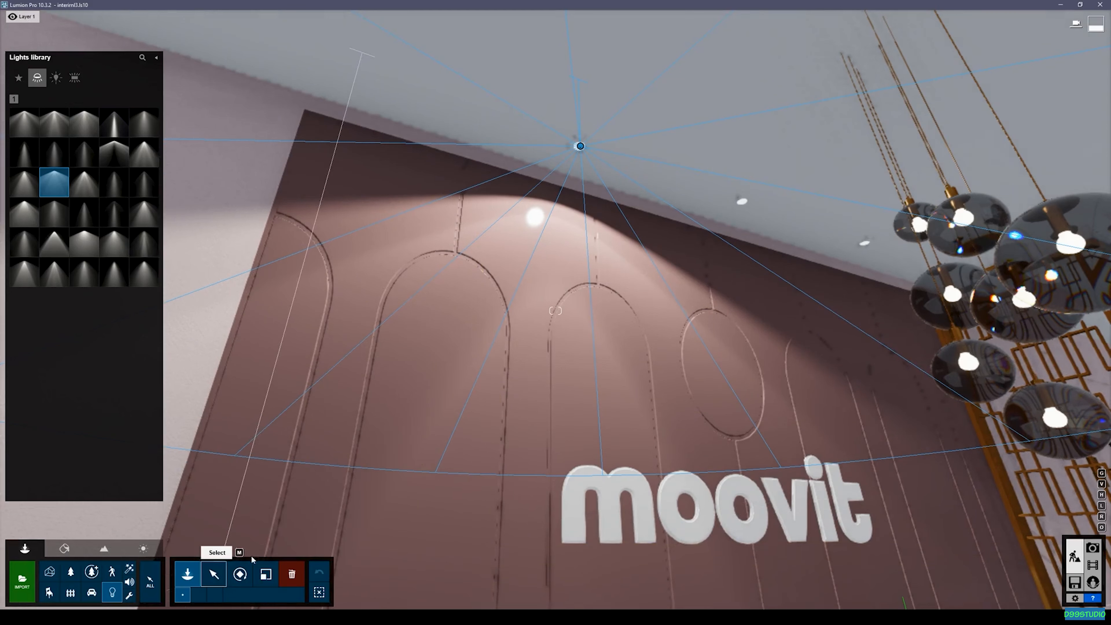
pyautogui.click(225, 573)
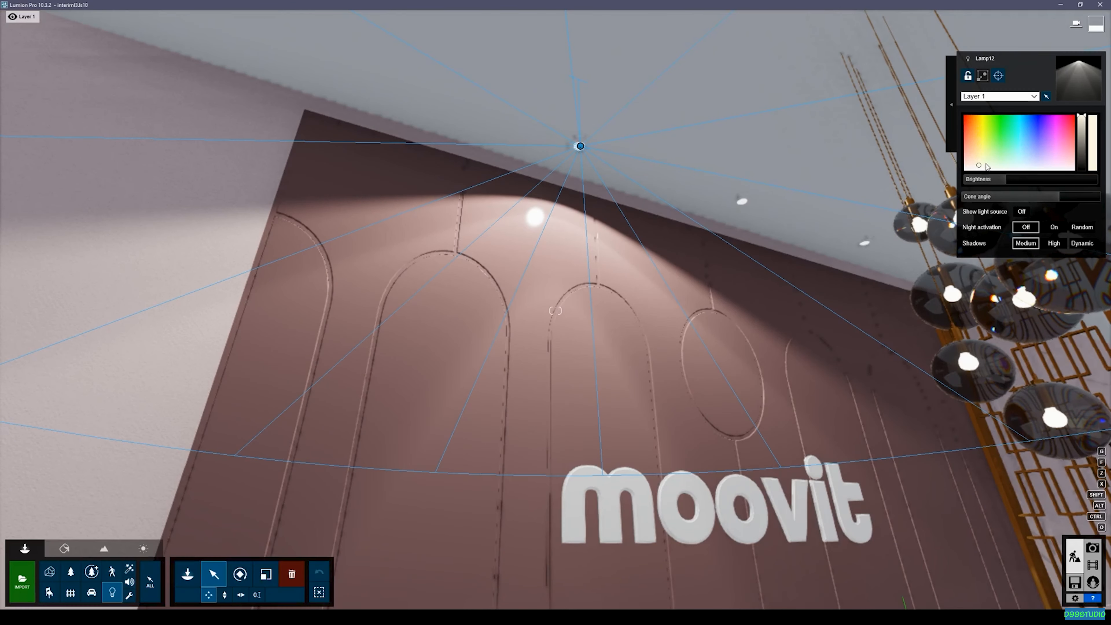
pyautogui.moveTo(986, 161); pyautogui.dragTo(976, 138)
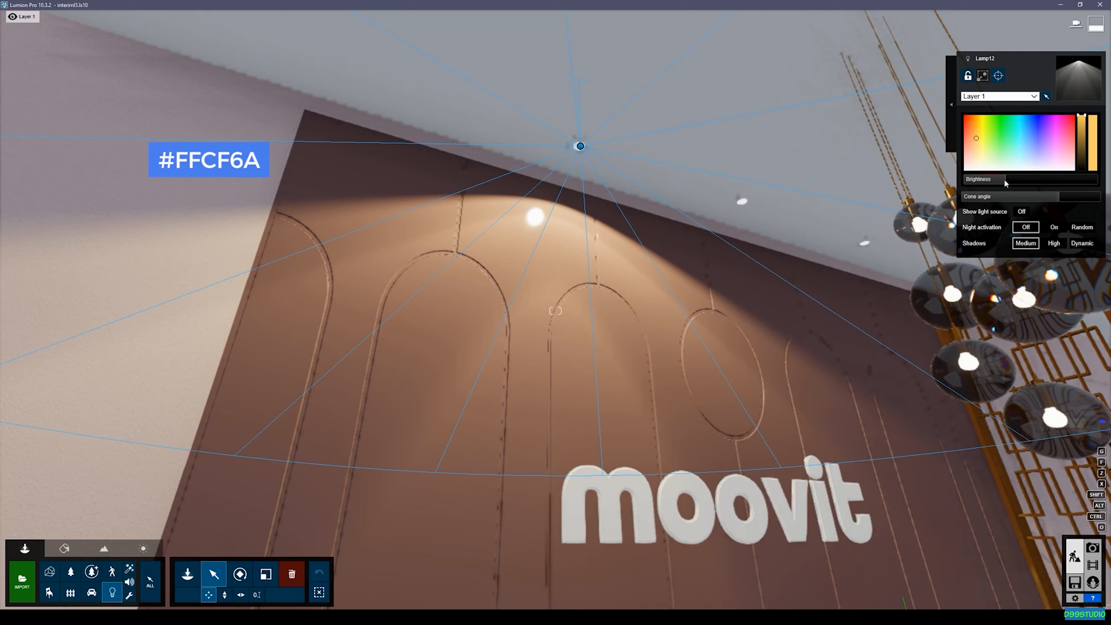
pyautogui.moveTo(1004, 180); pyautogui.dragTo(992, 183)
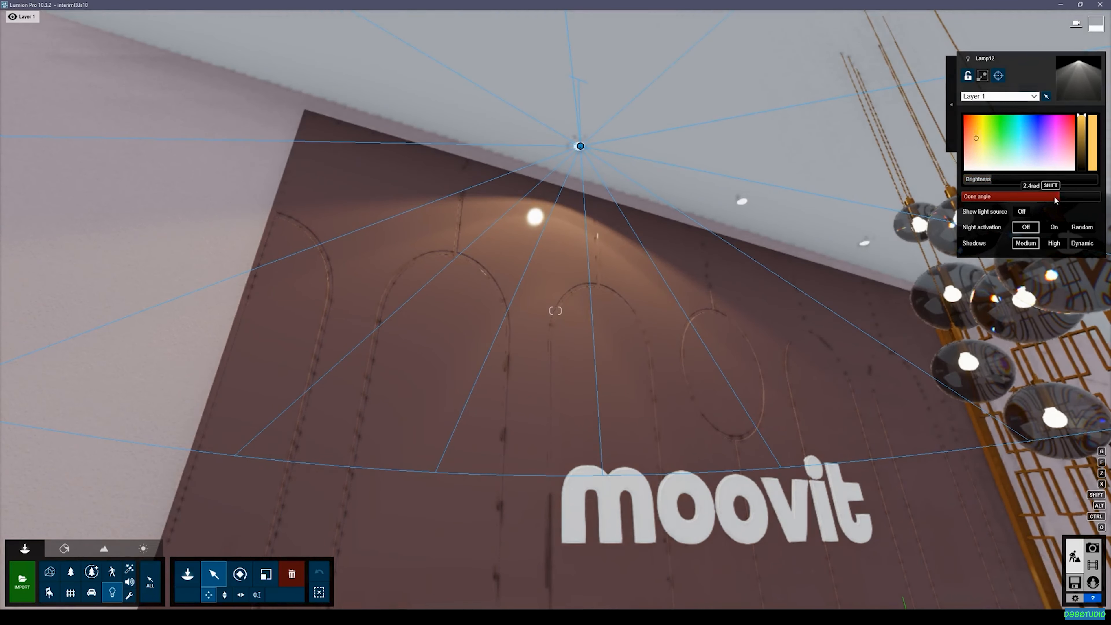
pyautogui.moveTo(1064, 197); pyautogui.dragTo(1037, 202)
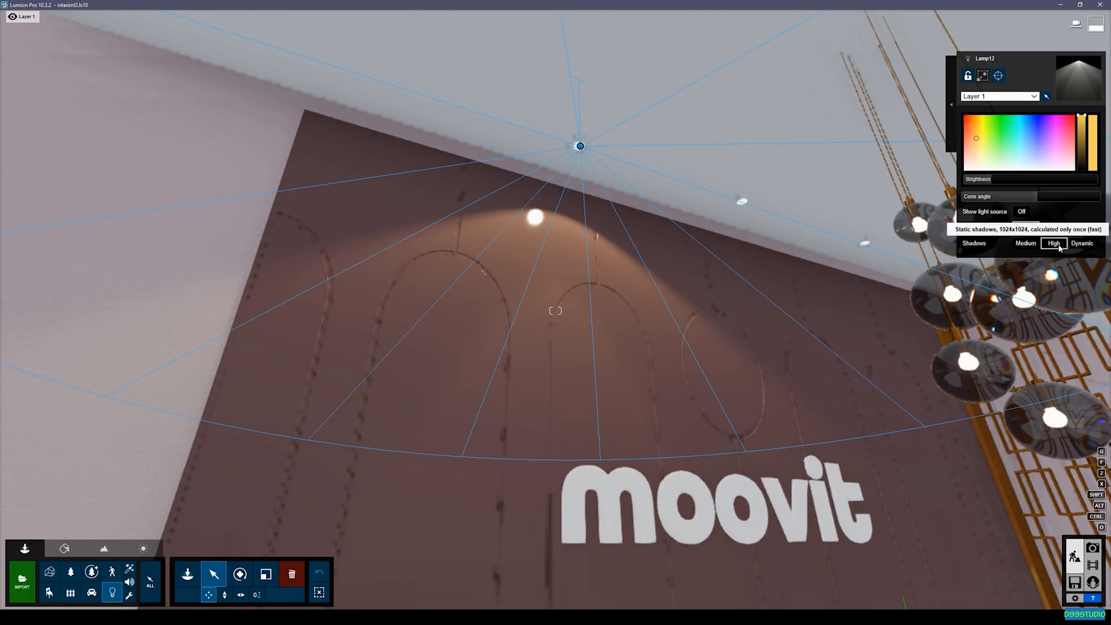
# Copy the tuned spotlight onto the other two ceiling fixtures along the moovit wall.
pyautogui.press('d')
pyautogui.moveTo(698, 273); pyautogui.dragTo(702, 261, button='right')
pyautogui.press('a')
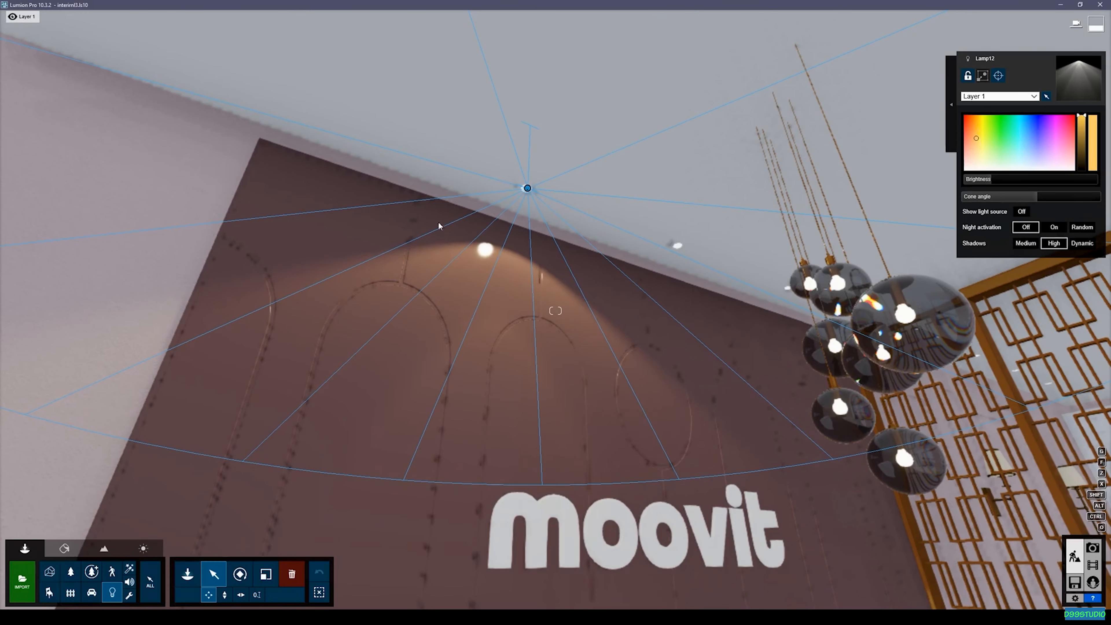
pyautogui.moveTo(509, 250); pyautogui.dragTo(516, 252, button='right')
pyautogui.press('s')
pyautogui.moveTo(651, 357)
pyautogui.mouseDown(button='right')
pyautogui.moveTo(731, 411)
pyautogui.moveTo(733, 431)
pyautogui.moveTo(672, 353)
pyautogui.mouseUp(button='right')
pyautogui.press('s')
pyautogui.press('d')
pyautogui.moveTo(877, 358); pyautogui.dragTo(825, 351, button='right')
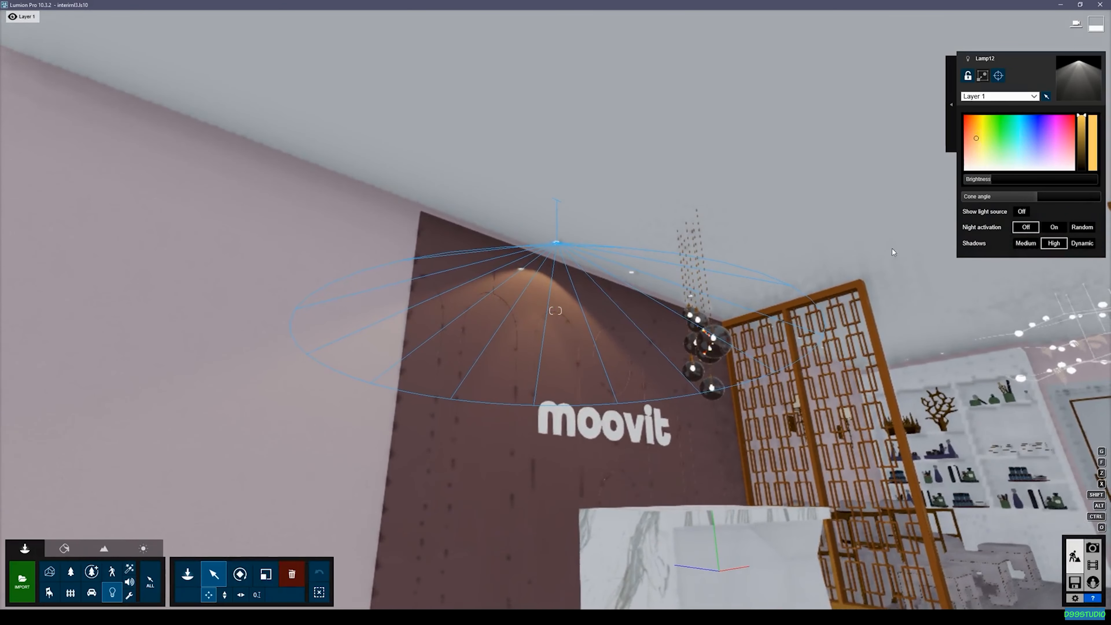
pyautogui.press('w')
pyautogui.moveTo(713, 335); pyautogui.dragTo(708, 287, button='right')
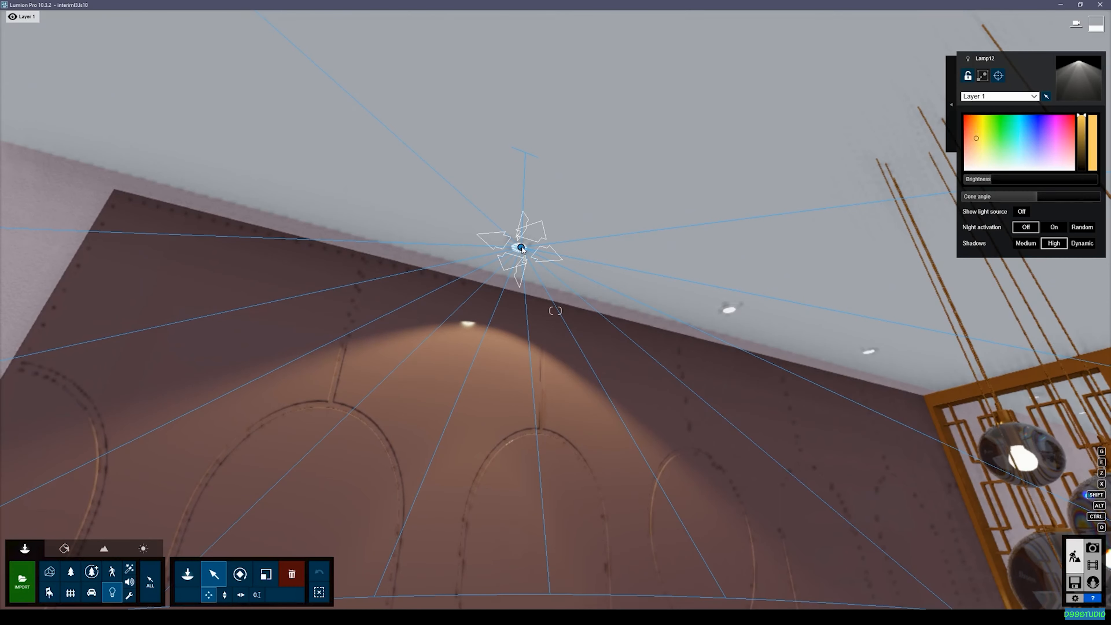
pyautogui.moveTo(521, 249); pyautogui.dragTo(730, 311)
pyautogui.moveTo(730, 311); pyautogui.dragTo(739, 315, button='right')
pyautogui.moveTo(407, 293); pyautogui.dragTo(618, 318)
# Select the three spotlights over the moovit wall and copy them together to the panelled wall beyond the wooden partition.
pyautogui.press('d')
pyautogui.moveTo(618, 319); pyautogui.dragTo(542, 318, button='right')
pyautogui.press('s')
pyautogui.press('a')
pyautogui.press('d')
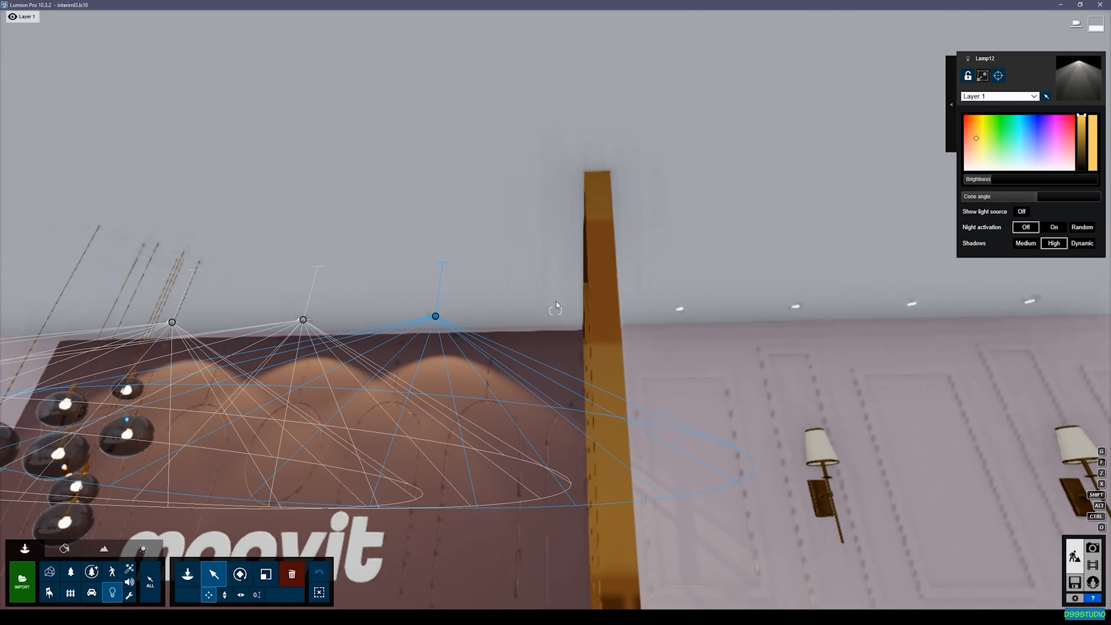
pyautogui.keyDown('ctrl'); pyautogui.moveTo(499, 368); pyautogui.dragTo(179, 301); pyautogui.keyUp('ctrl')
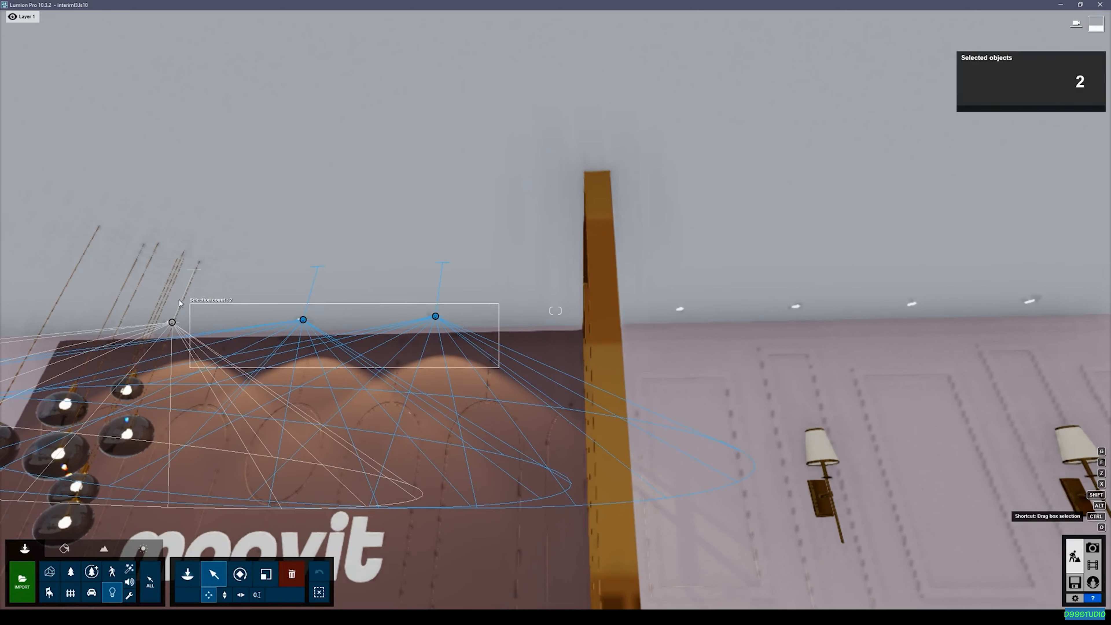
pyautogui.keyDown('ctrl'); pyautogui.moveTo(115, 291); pyautogui.dragTo(115, 290); pyautogui.keyUp('ctrl')
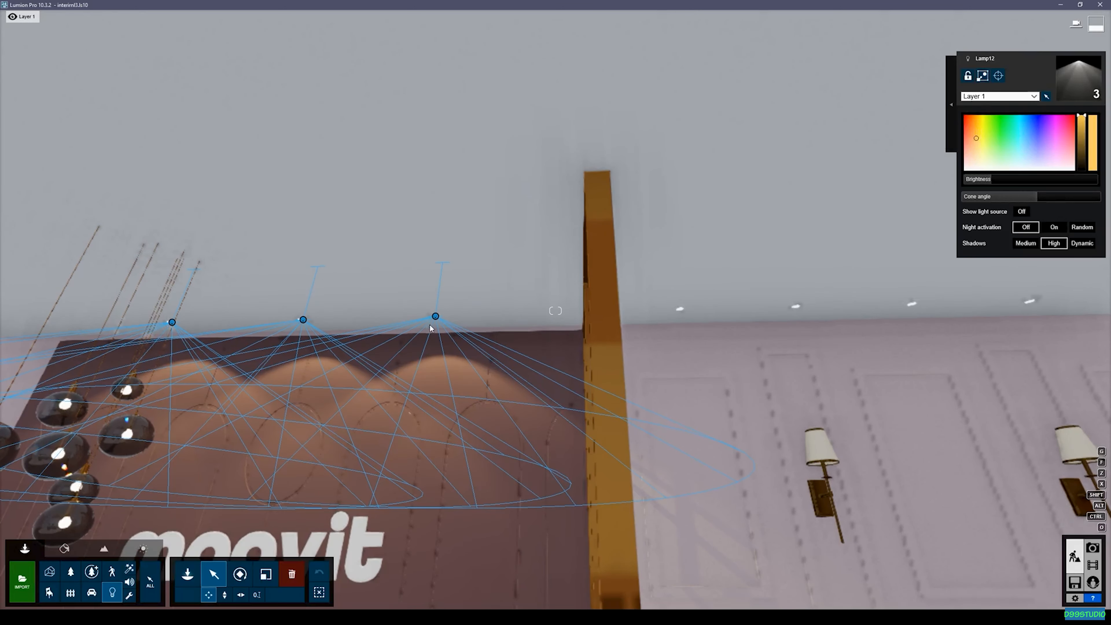
pyautogui.keyDown('alt'); pyautogui.moveTo(437, 317); pyautogui.dragTo(913, 308); pyautogui.keyUp('alt')
pyautogui.press('d')
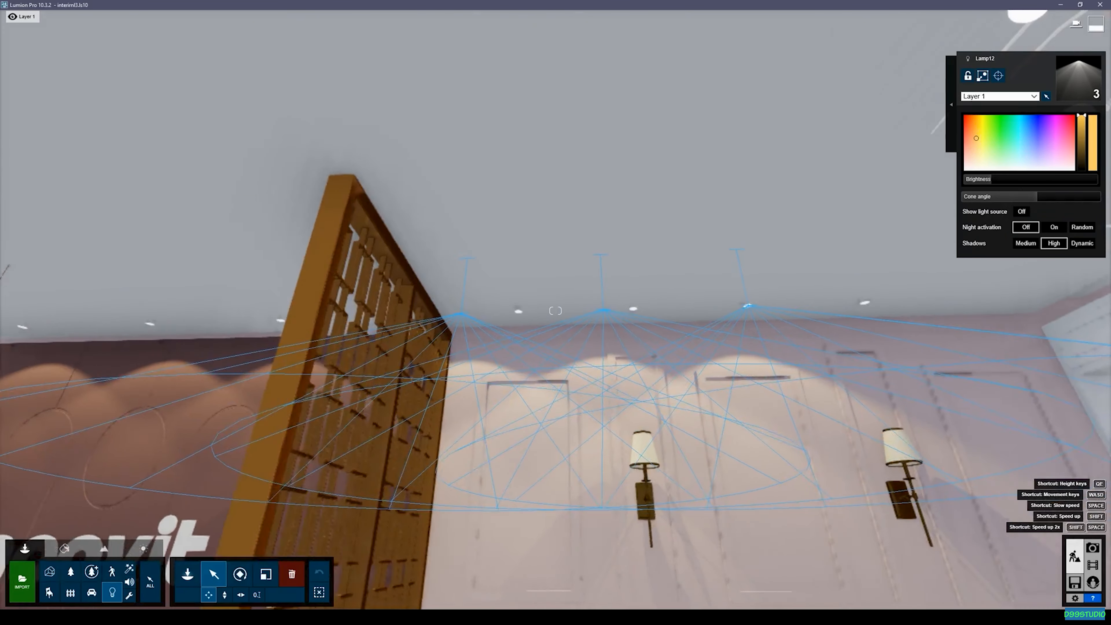
# Align the copied spotlights one by one with the ceiling fixtures along the panelled wall, covering its last fixture too.
pyautogui.moveTo(735, 309); pyautogui.dragTo(768, 308)
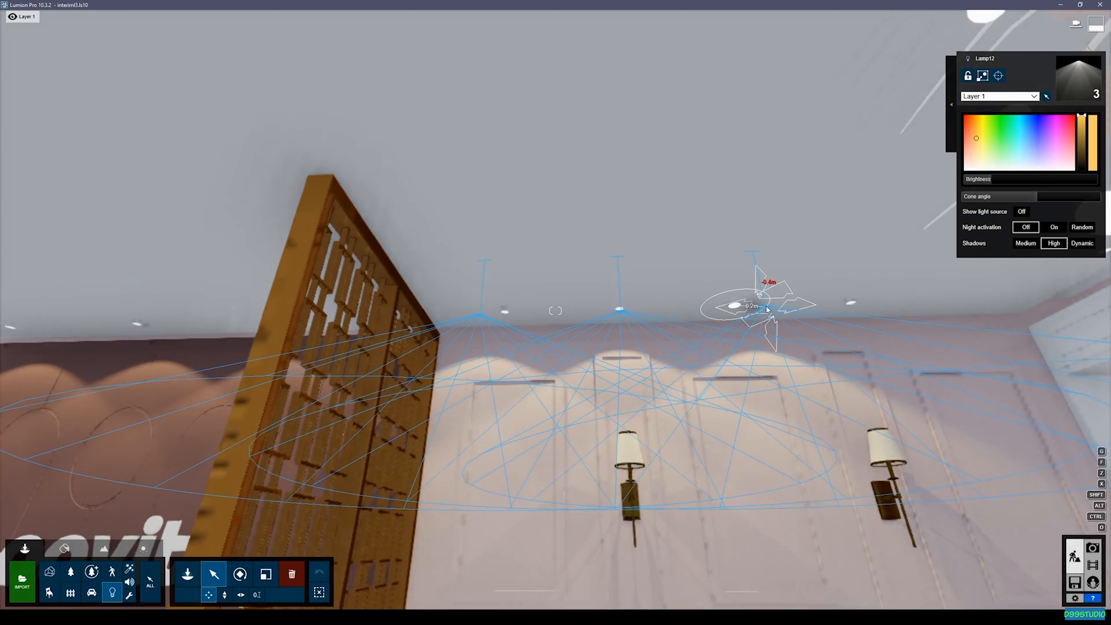
pyautogui.moveTo(768, 308); pyautogui.dragTo(755, 309, button='right')
pyautogui.press('w')
pyautogui.press('d')
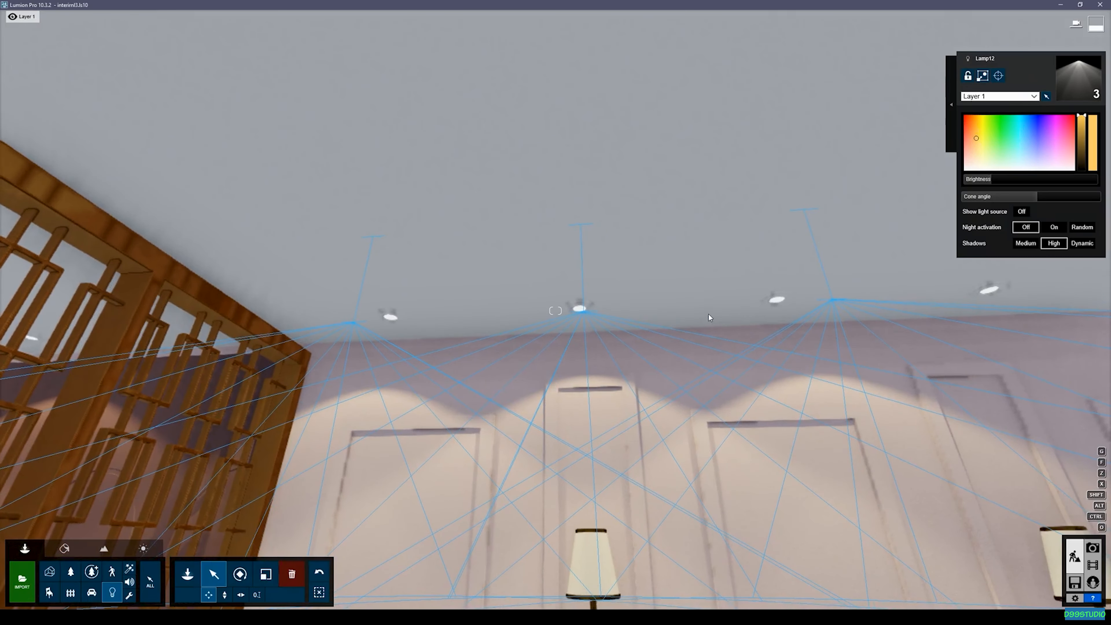
pyautogui.click(320, 593)
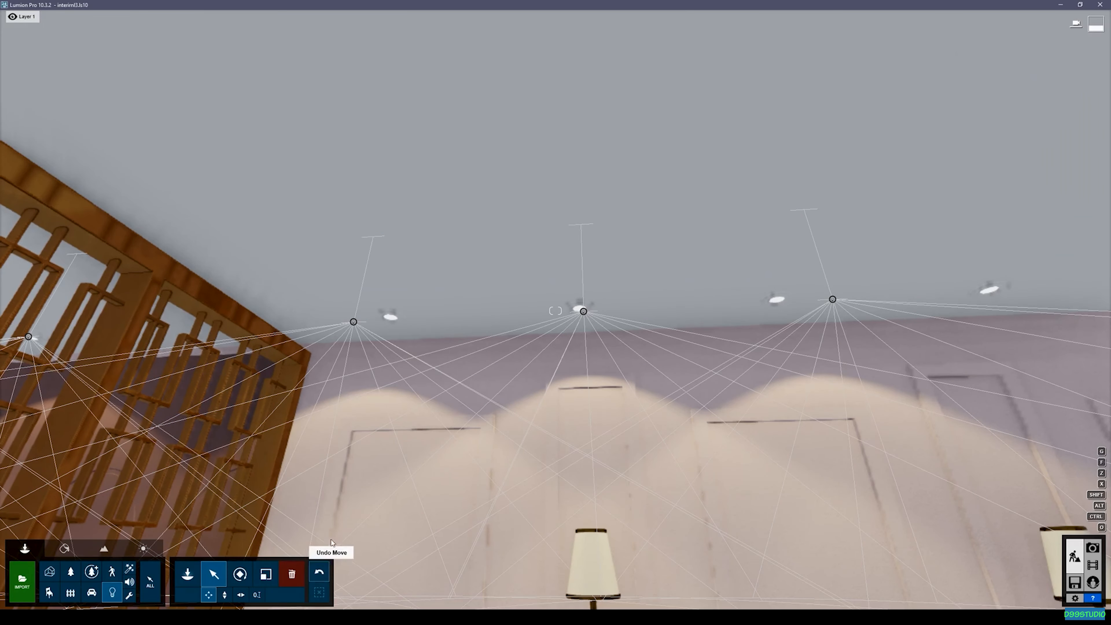
pyautogui.moveTo(353, 324); pyautogui.dragTo(390, 318)
pyautogui.moveTo(585, 313); pyautogui.dragTo(580, 310)
pyautogui.moveTo(833, 301); pyautogui.dragTo(989, 292)
# Copy the spotlight onto the two ceiling fixtures in front of the white display shelves.
pyautogui.moveTo(990, 293); pyautogui.dragTo(1097, 291, button='right')
pyautogui.press('w')
pyautogui.keyDown('alt'); pyautogui.moveTo(385, 276); pyautogui.dragTo(602, 340); pyautogui.keyUp('alt')
pyautogui.press('w')
pyautogui.moveTo(602, 339); pyautogui.dragTo(576, 251, button='right')
pyautogui.press('e')
pyautogui.press('s')
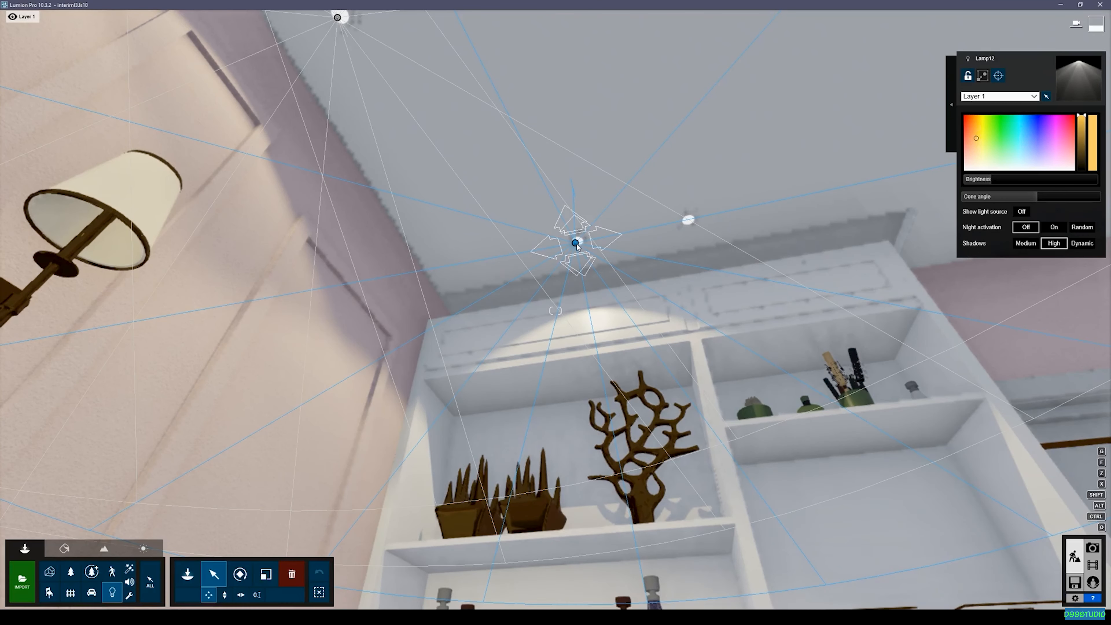
pyautogui.keyDown('alt'); pyautogui.moveTo(577, 244); pyautogui.dragTo(690, 223); pyautogui.keyUp('alt')
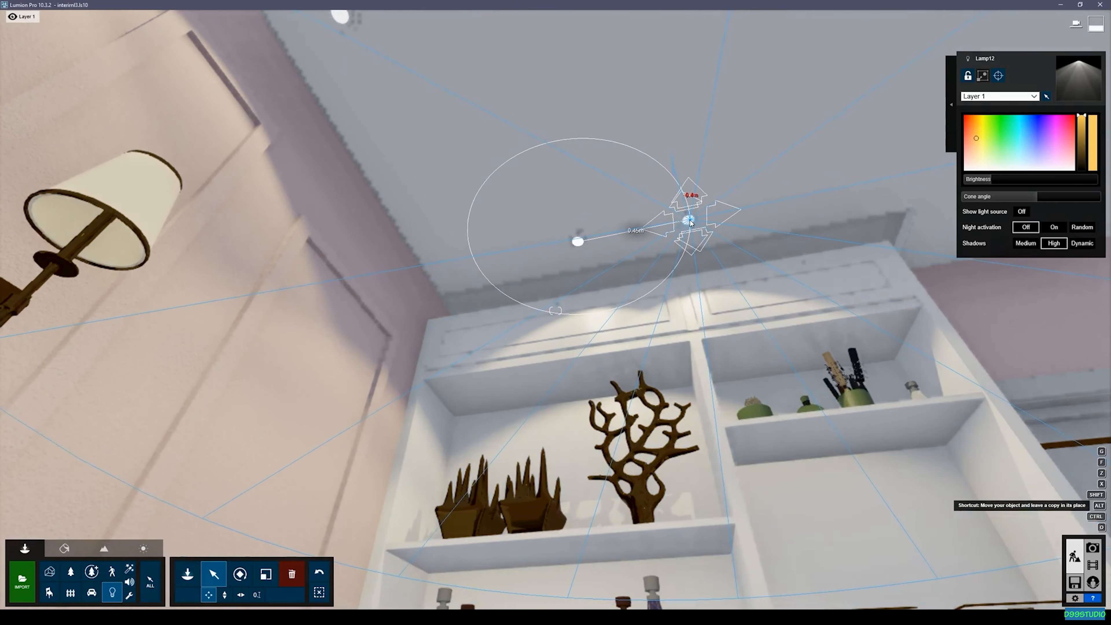
# Copy the spotlight to the ceiling fixture in the corner beside the door and align it with the fixture.
pyautogui.press('s')
pyautogui.moveTo(690, 223); pyautogui.dragTo(561, 172, button='right')
pyautogui.press('w')
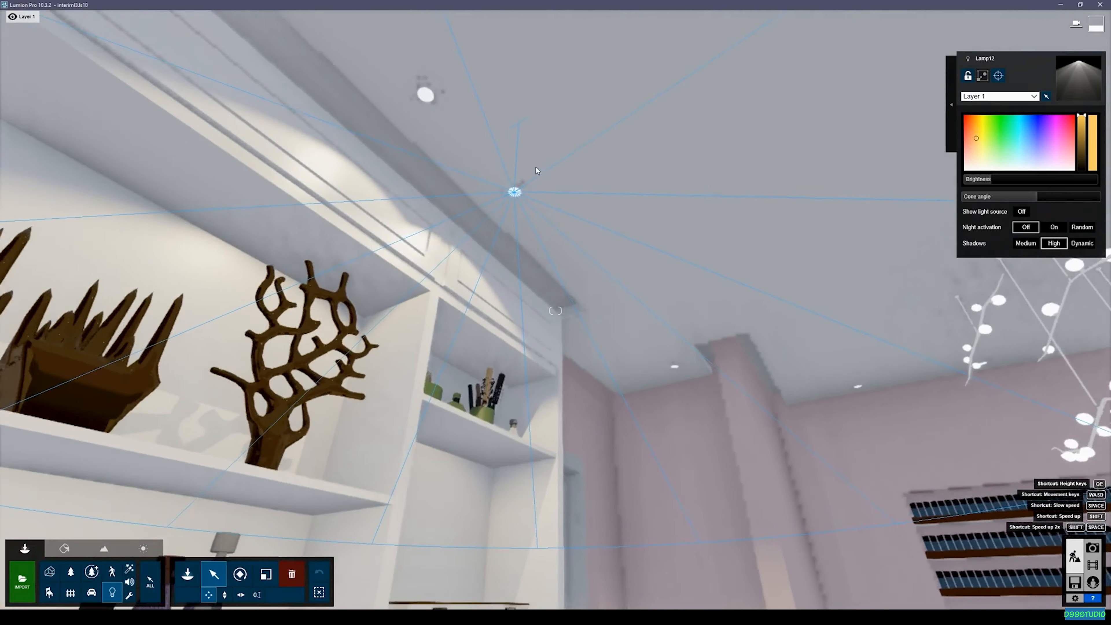
pyautogui.keyDown('alt'); pyautogui.moveTo(512, 190); pyautogui.dragTo(679, 369); pyautogui.keyUp('alt')
pyautogui.press('w')
pyautogui.moveTo(678, 370); pyautogui.dragTo(683, 322, button='right')
pyautogui.press('w')
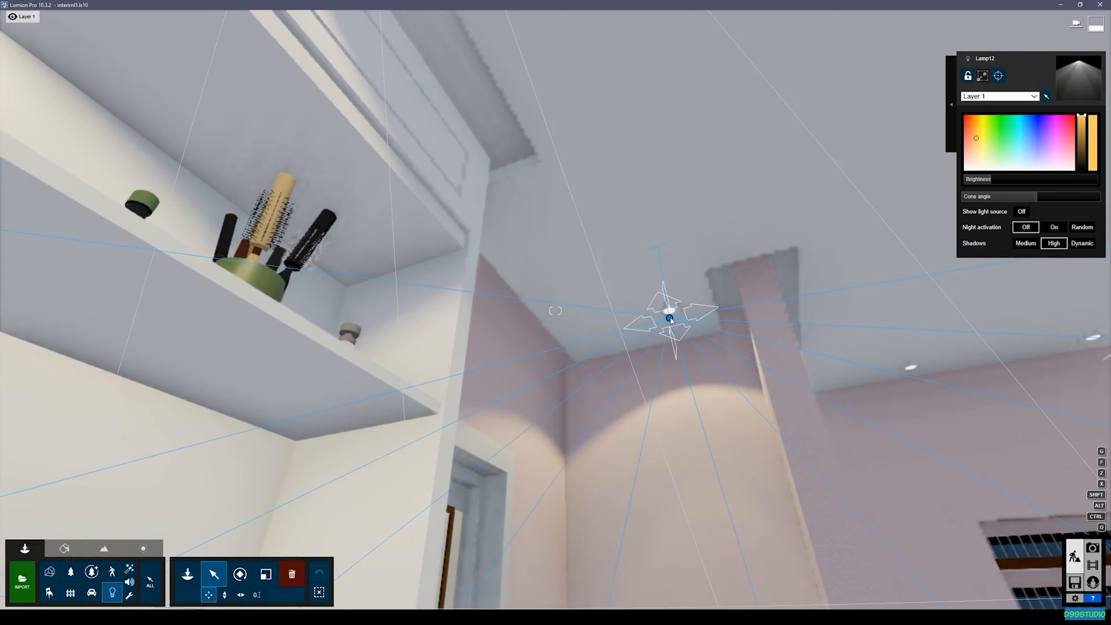
pyautogui.moveTo(671, 313); pyautogui.dragTo(673, 315)
# Copy the spotlight onto the ceiling fixtures along the wall with the nail polish racks.
pyautogui.press('d')
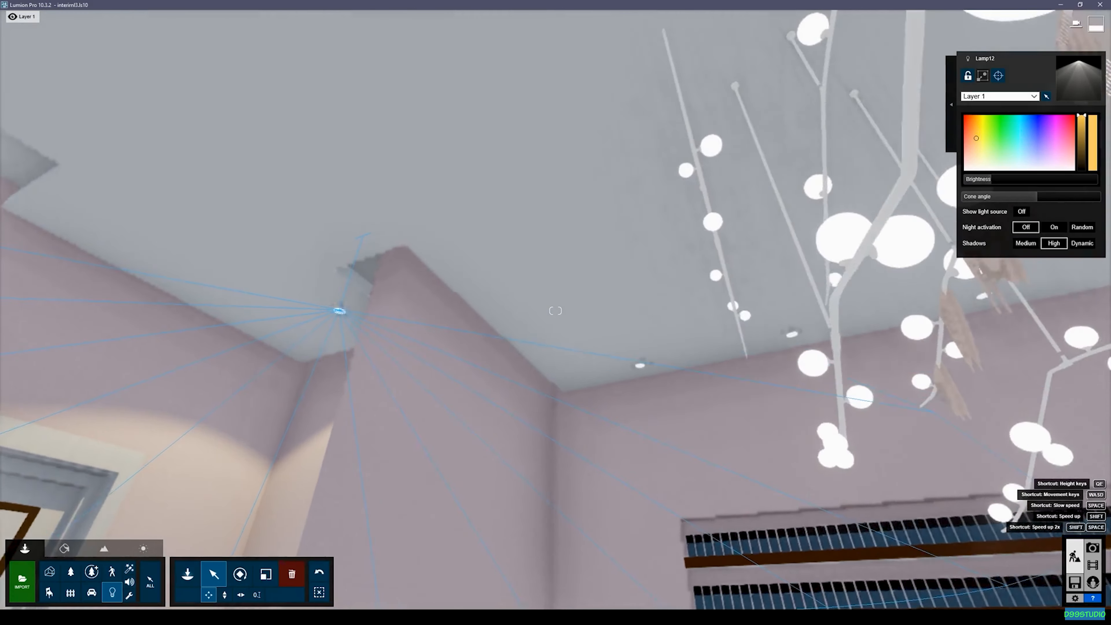
pyautogui.keyDown('alt'); pyautogui.moveTo(327, 309); pyautogui.dragTo(630, 369); pyautogui.keyUp('alt')
pyautogui.press('a')
pyautogui.moveTo(630, 367); pyautogui.dragTo(636, 392, button='right')
pyautogui.press('w')
pyautogui.keyDown('alt'); pyautogui.moveTo(601, 393); pyautogui.dragTo(779, 388); pyautogui.keyUp('alt')
pyautogui.press('d')
pyautogui.moveTo(778, 387); pyautogui.dragTo(662, 398, button='right')
pyautogui.keyDown('alt'); pyautogui.moveTo(525, 378); pyautogui.dragTo(913, 335); pyautogui.keyUp('alt')
# Copy the spotlight onto the ceiling fixtures along the wall with the large framed mirror.
pyautogui.press('d')
pyautogui.moveTo(914, 336); pyautogui.dragTo(943, 348, button='right')
pyautogui.keyDown('alt'); pyautogui.moveTo(387, 210); pyautogui.dragTo(881, 264); pyautogui.keyUp('alt')
pyautogui.press('d')
pyautogui.moveTo(881, 264); pyautogui.dragTo(854, 215, button='right')
pyautogui.press('s')
pyautogui.press('s')
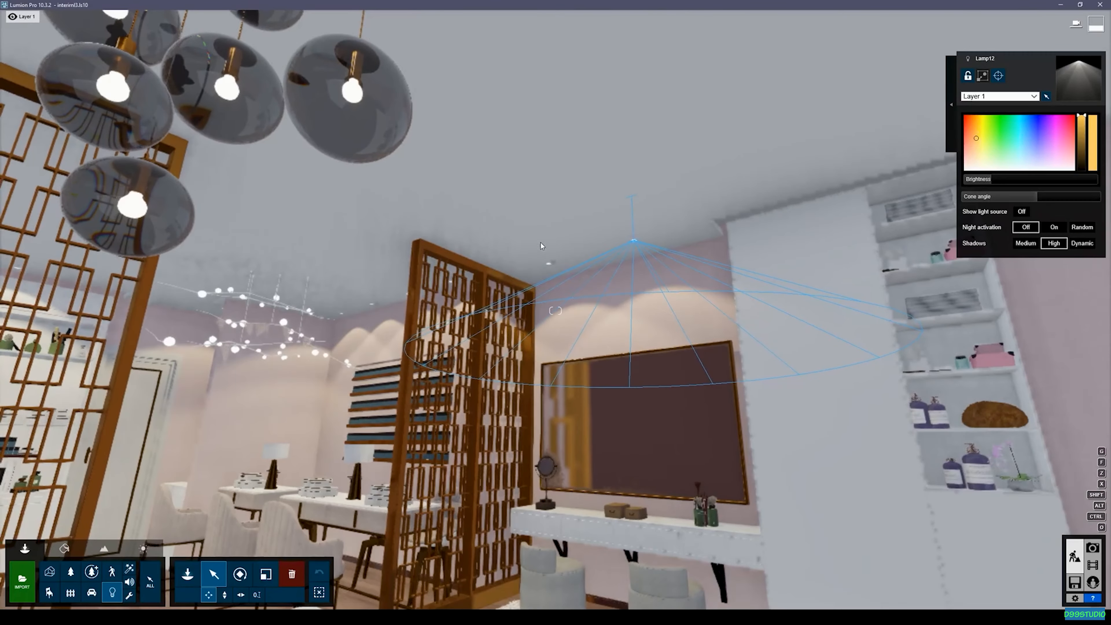
# Select the six spotlights over the panelled wall and display shelves and set their shadows to Medium.
pyautogui.moveTo(535, 263); pyautogui.dragTo(543, 262, button='right')
pyautogui.press('d')
pyautogui.press('s')
pyautogui.moveTo(621, 243); pyautogui.dragTo(490, 169, button='right')
pyautogui.moveTo(632, 234); pyautogui.dragTo(593, 225, button='right')
pyautogui.press('w')
pyautogui.press('ctrl')
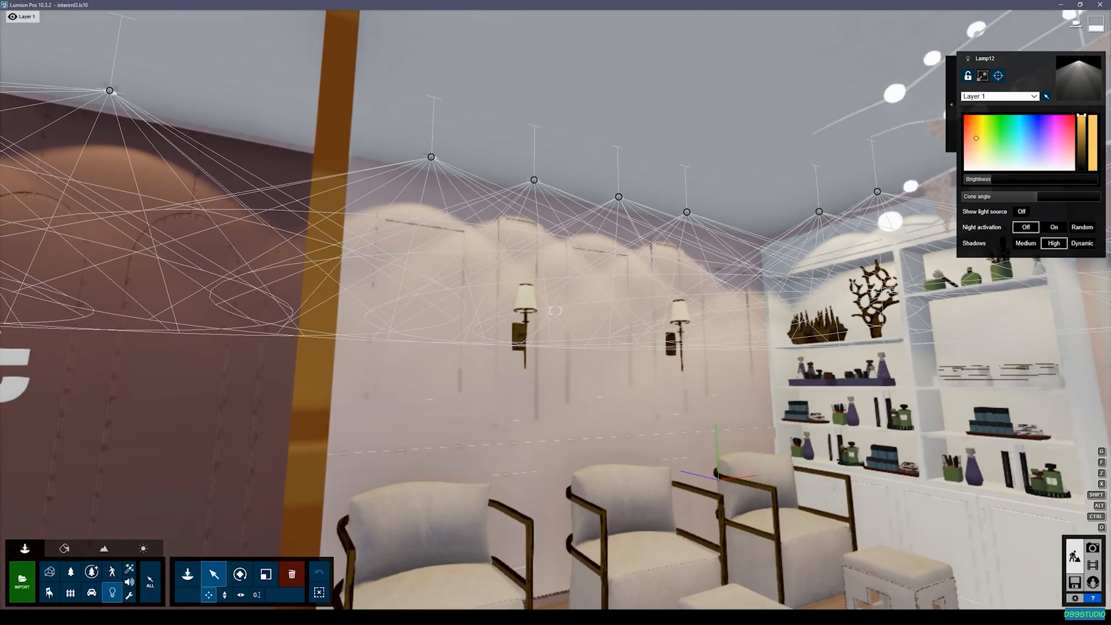
pyautogui.click(319, 593)
pyautogui.keyDown('ctrl'); pyautogui.moveTo(385, 92); pyautogui.dragTo(959, 290); pyautogui.keyUp('ctrl')
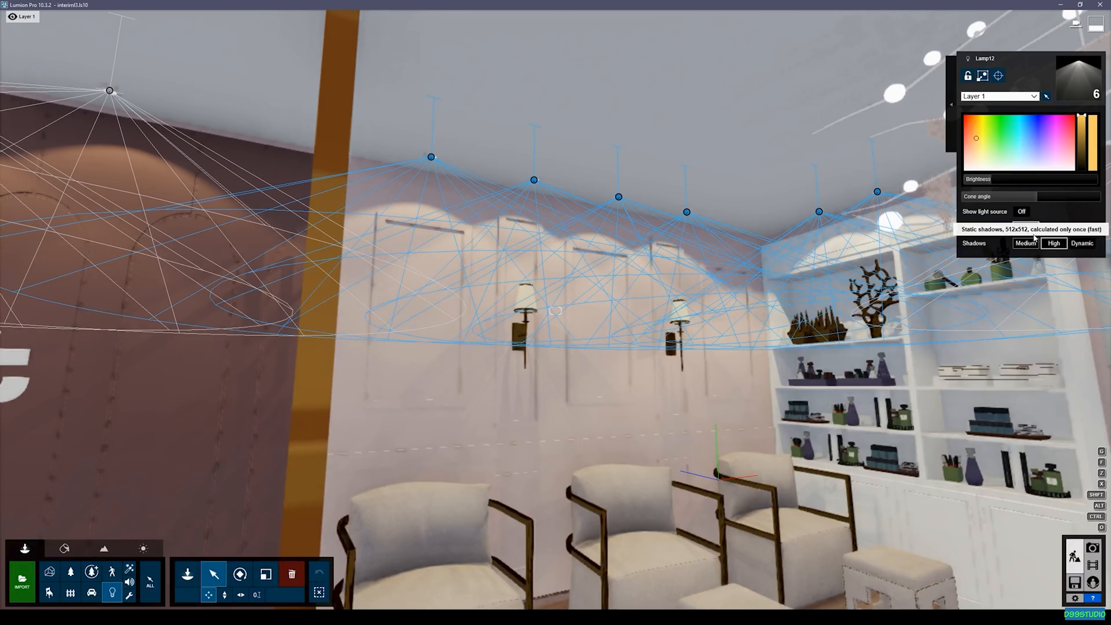
pyautogui.moveTo(835, 235); pyautogui.dragTo(788, 236, button='right')
pyautogui.press('w')
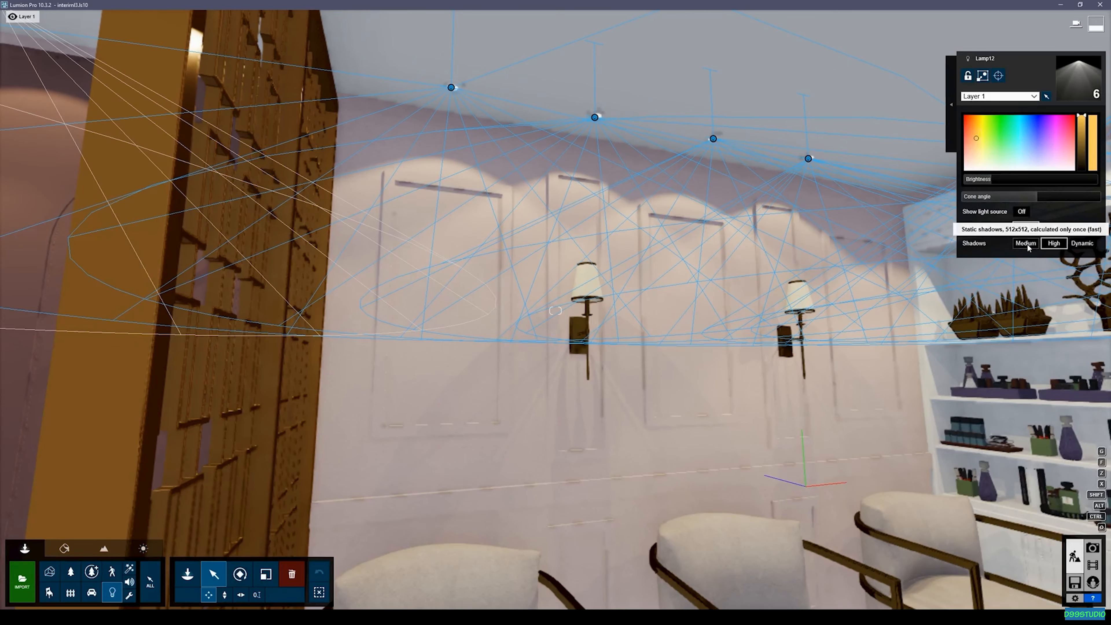
# Select the five spotlights near the door and along the nail polish wall and set their shadows to Medium.
pyautogui.moveTo(779, 262); pyautogui.dragTo(915, 259, button='right')
pyautogui.press('s')
pyautogui.press('w')
pyautogui.moveTo(263, 510); pyautogui.dragTo(355, 512, button='right')
pyautogui.press('s')
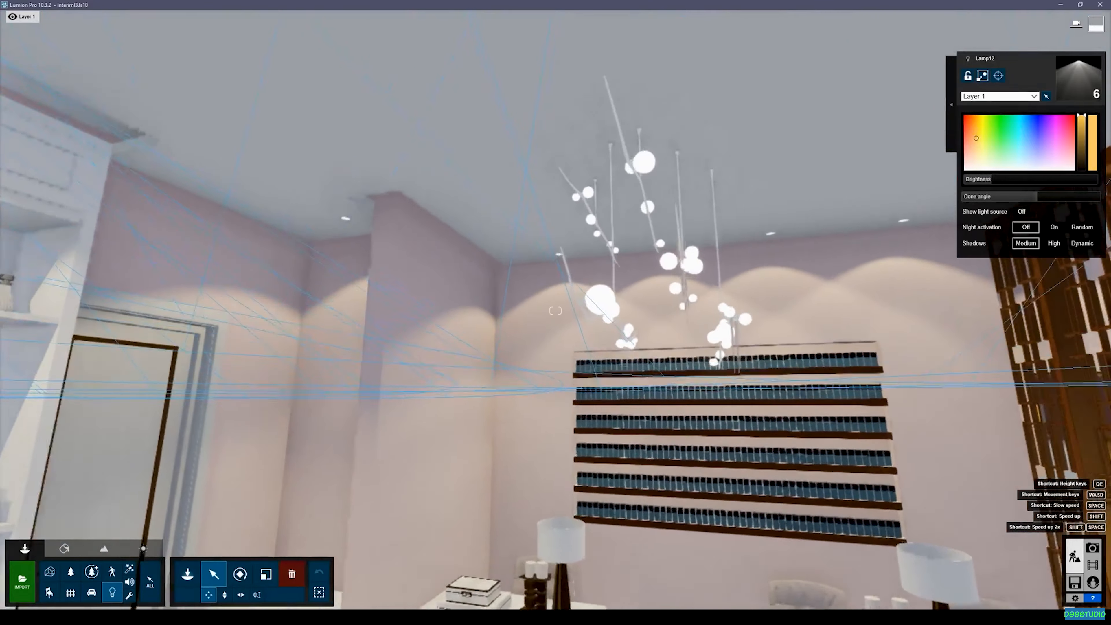
pyautogui.press('w')
pyautogui.press('s')
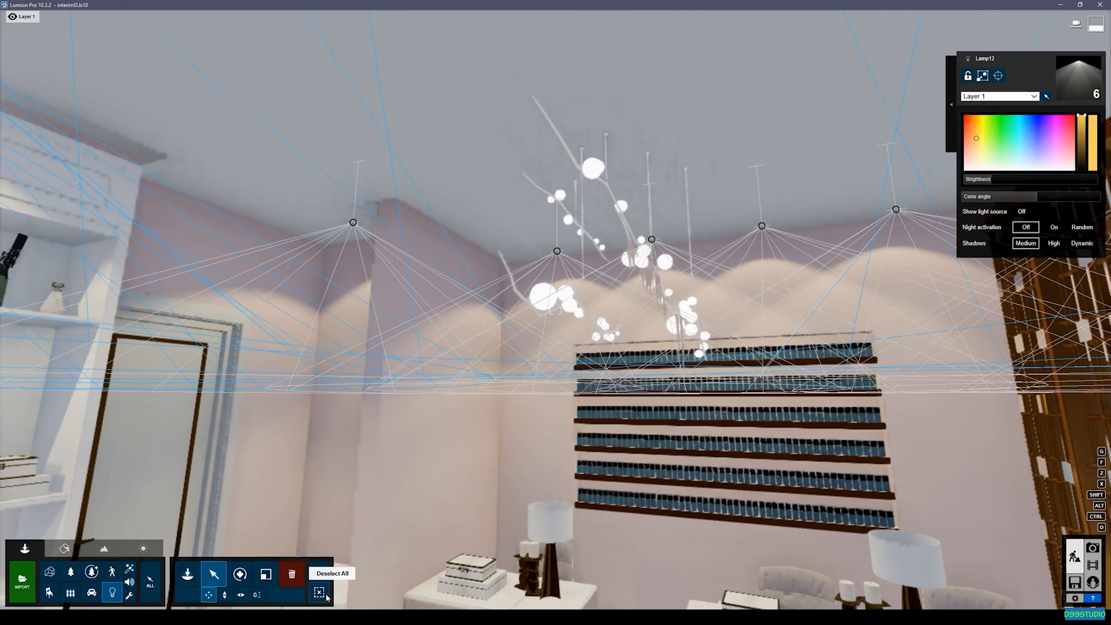
pyautogui.click(326, 596)
pyautogui.keyDown('ctrl'); pyautogui.moveTo(288, 158); pyautogui.dragTo(927, 268); pyautogui.keyUp('ctrl')
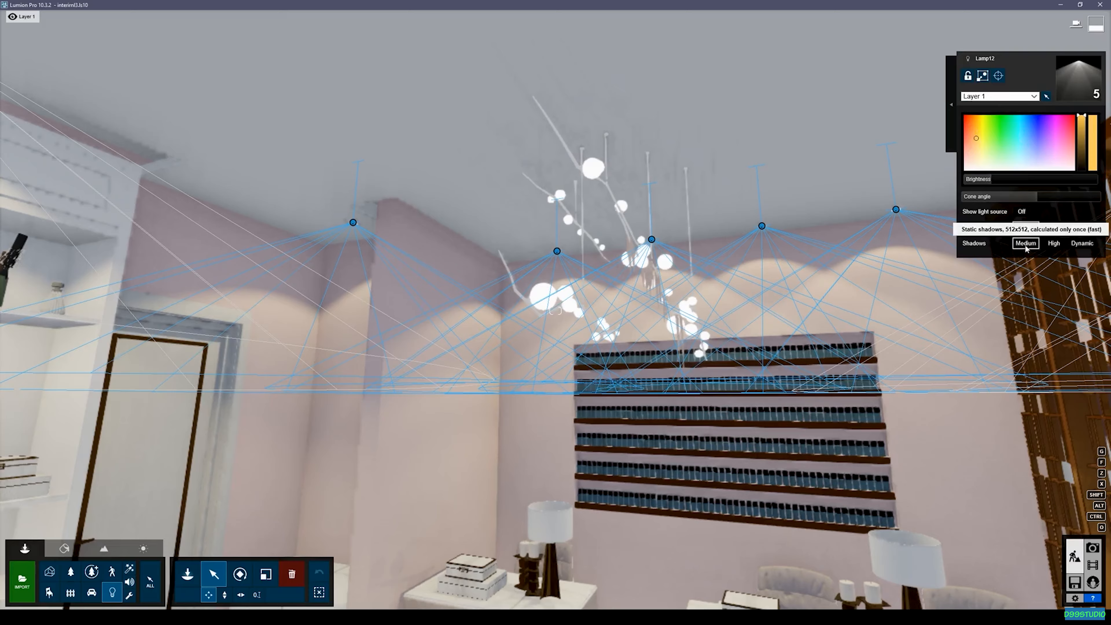
# Place a line light in the ceiling gap above the moovit wall and select it for editing.
pyautogui.press('s')
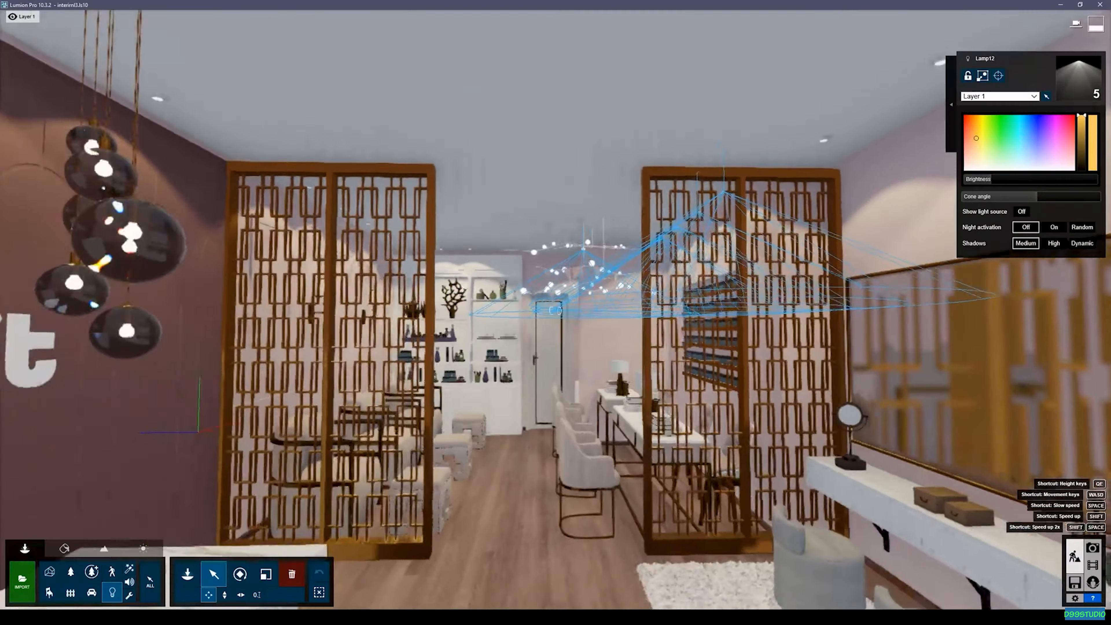
pyautogui.press('a')
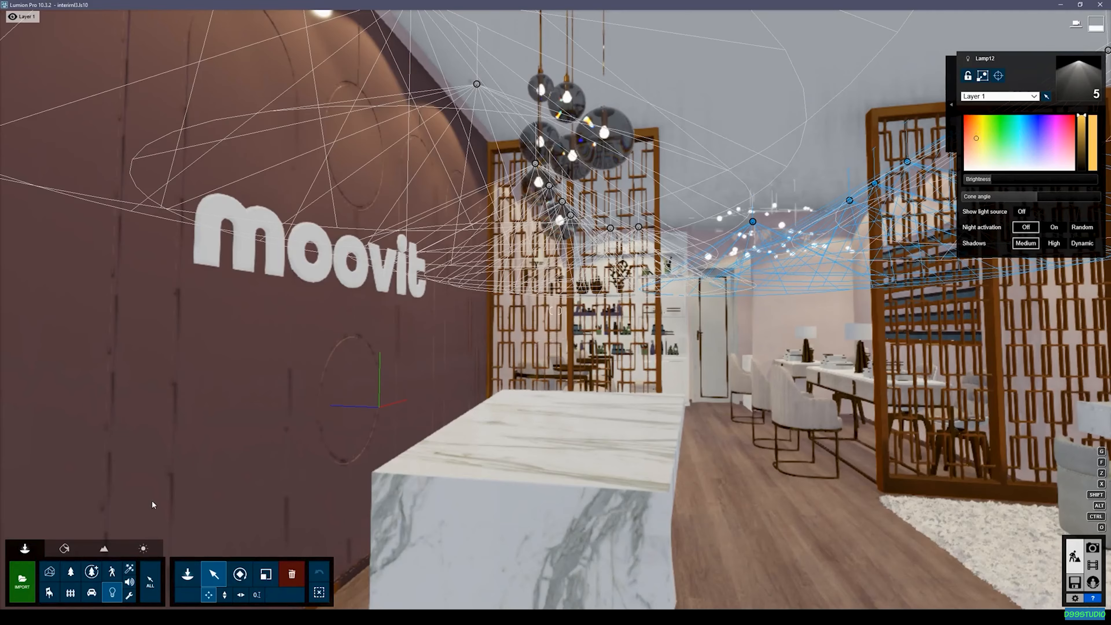
pyautogui.press('a')
pyautogui.moveTo(322, 280); pyautogui.dragTo(323, 149, button='right')
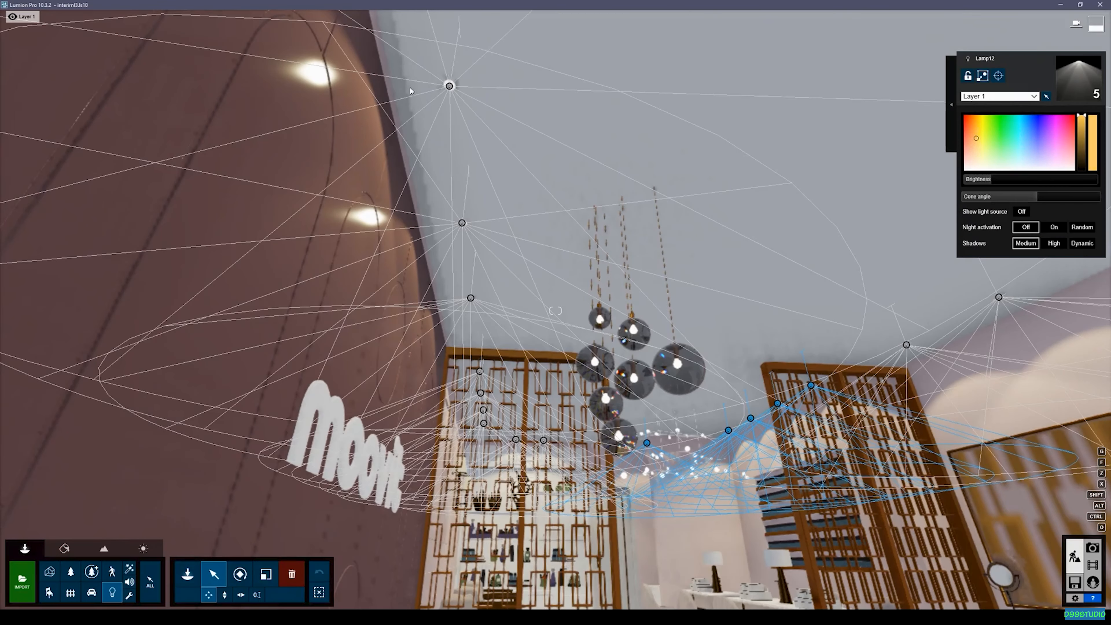
pyautogui.moveTo(459, 324); pyautogui.dragTo(460, 311, button='right')
pyautogui.press('a')
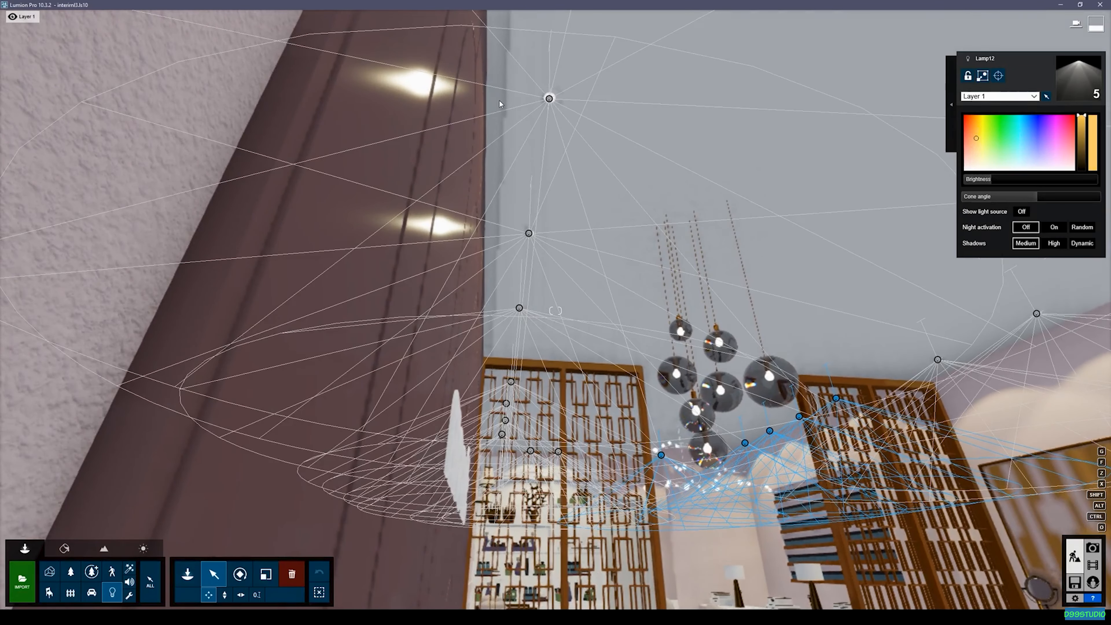
pyautogui.click(113, 592)
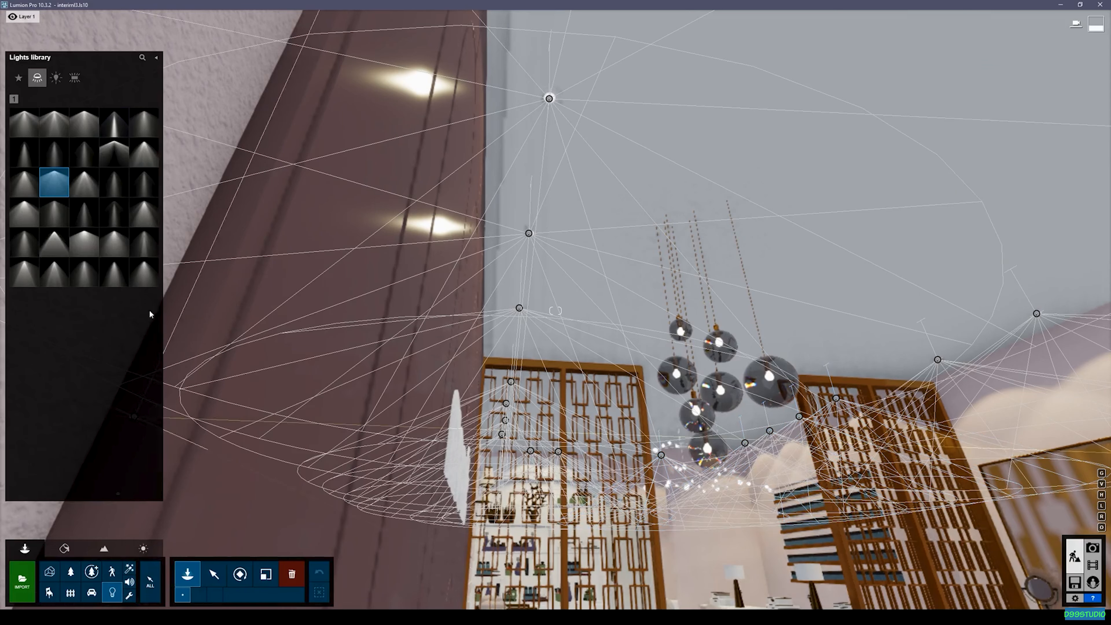
pyautogui.click(79, 79)
pyautogui.moveTo(58, 133)
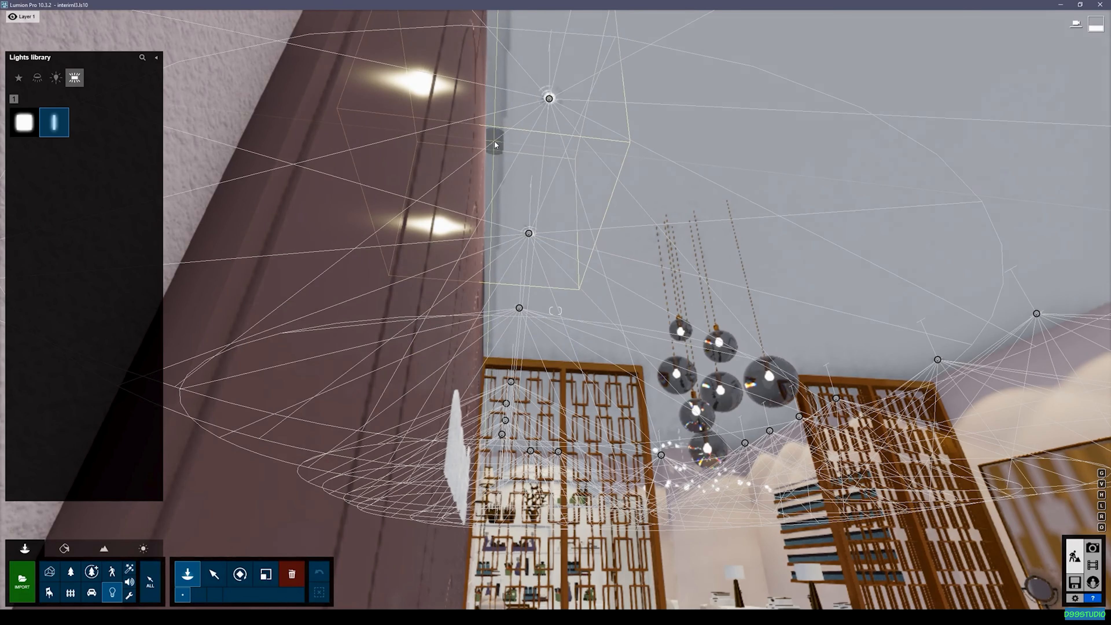
pyautogui.click(494, 140)
pyautogui.click(214, 574)
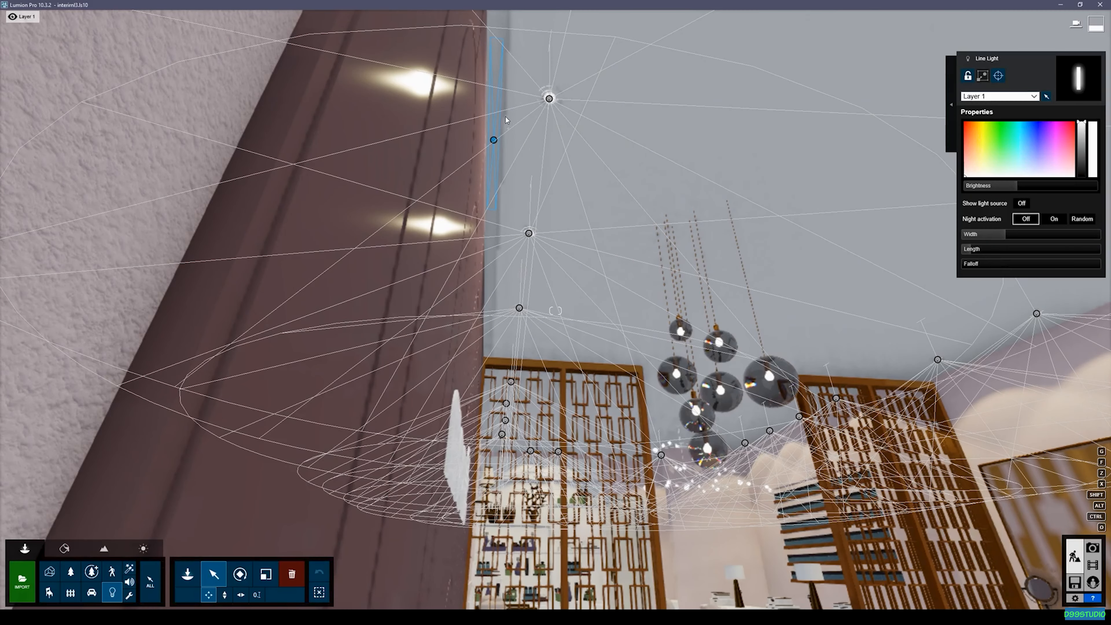
pyautogui.moveTo(500, 119); pyautogui.dragTo(520, 120, button='right')
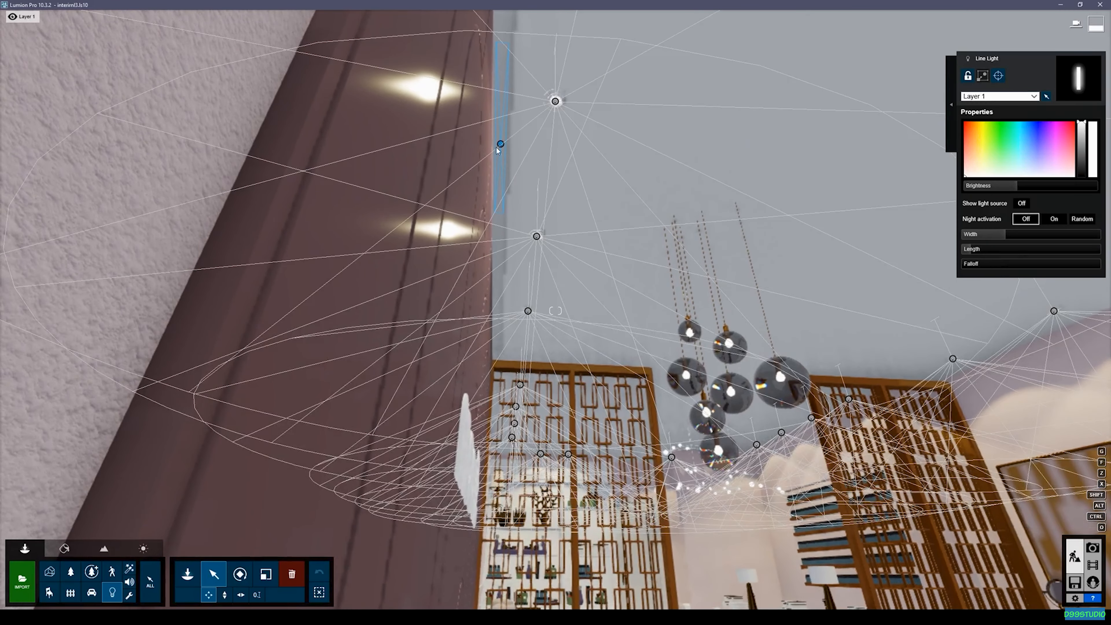
# Make the line light's source visible and move it along the ceiling gap to the lattice partition.
pyautogui.click(1022, 203)
pyautogui.moveTo(501, 144); pyautogui.dragTo(499, 153)
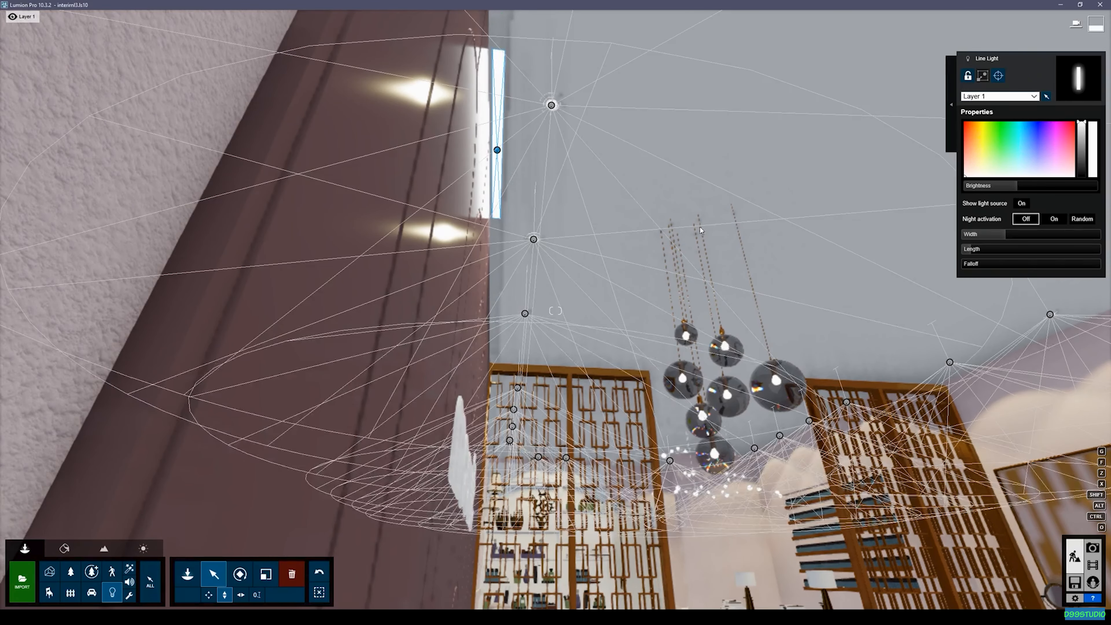
pyautogui.moveTo(570, 369); pyautogui.dragTo(617, 342, button='right')
pyautogui.press('w')
pyautogui.press('s')
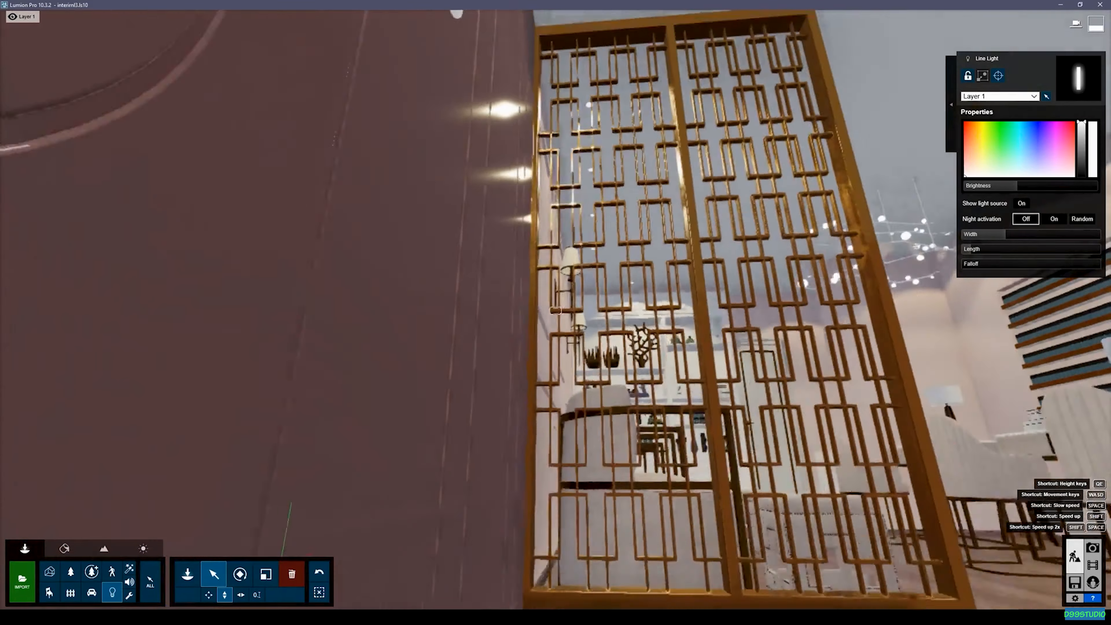
pyautogui.press('s')
pyautogui.moveTo(617, 341); pyautogui.dragTo(573, 315, button='right')
pyautogui.press('w')
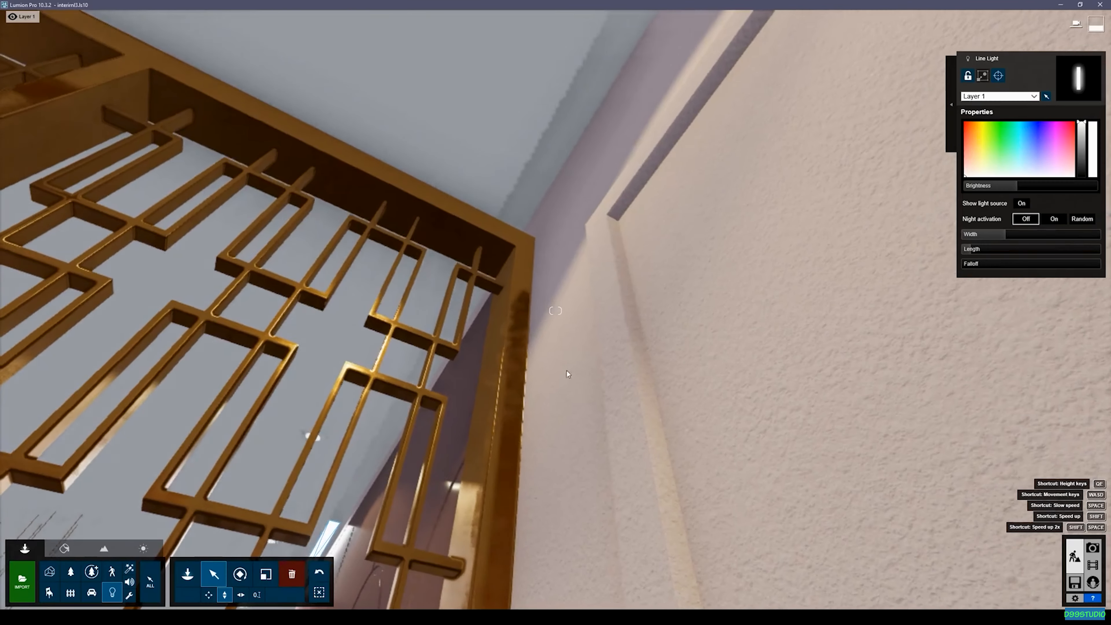
pyautogui.moveTo(324, 543); pyautogui.dragTo(317, 572, button='right')
pyautogui.click(209, 595)
pyautogui.moveTo(337, 527); pyautogui.dragTo(523, 187)
pyautogui.moveTo(523, 187); pyautogui.dragTo(527, 188, button='right')
pyautogui.press('a')
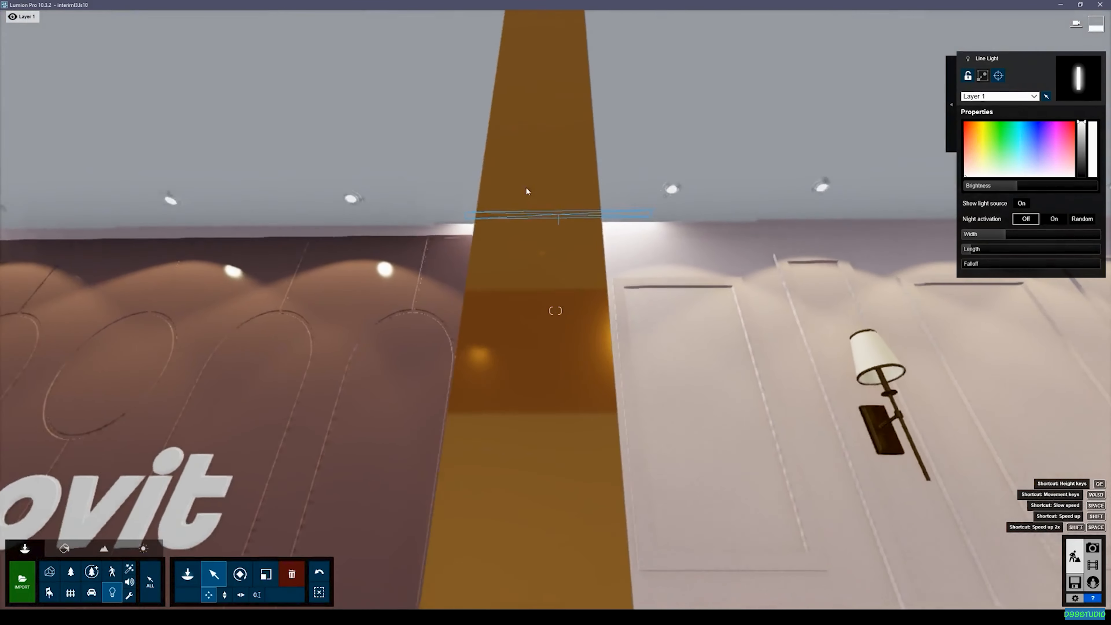
# Widen the line light to 8.2 m so it runs along the ceiling gap to the display shelves.
pyautogui.press('s')
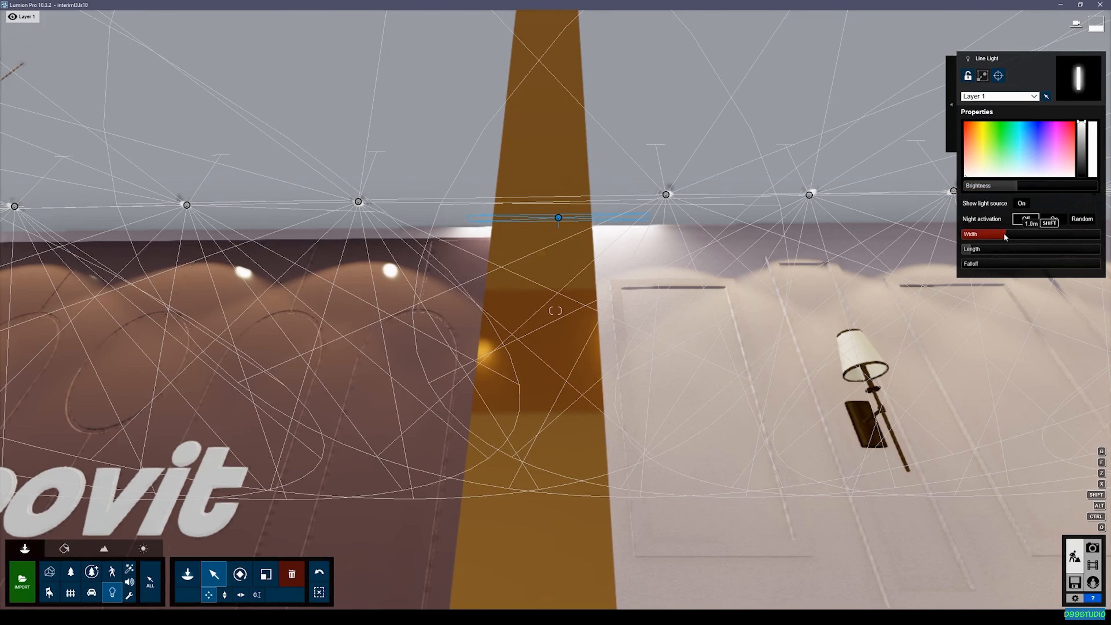
pyautogui.moveTo(1067, 233); pyautogui.dragTo(1078, 231)
pyautogui.moveTo(613, 210); pyautogui.dragTo(714, 198, button='right')
pyautogui.press('d')
pyautogui.press('w')
pyautogui.moveTo(857, 263); pyautogui.dragTo(941, 226, button='right')
pyautogui.press('d')
pyautogui.moveTo(1082, 241); pyautogui.dragTo(1091, 238)
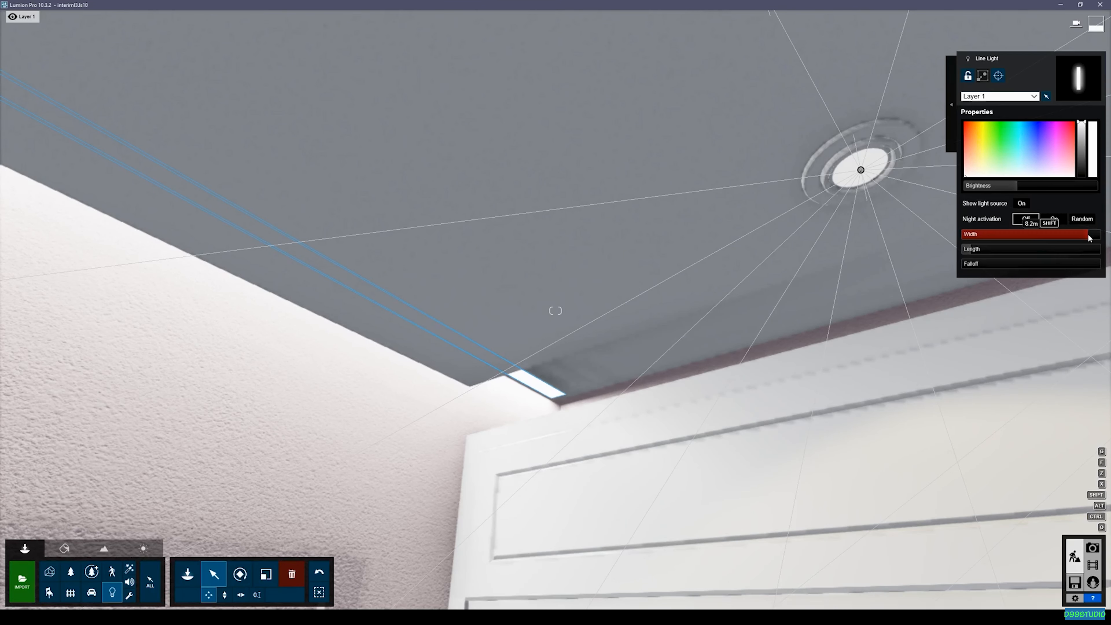
# Centre the line light within the ceiling gap beside the lattice partition and increase its length to nearly fill the gap.
pyautogui.press('s')
pyautogui.press('a')
pyautogui.moveTo(581, 252); pyautogui.dragTo(583, 252, button='right')
pyautogui.press('a')
pyautogui.press('d')
pyautogui.moveTo(577, 180); pyautogui.dragTo(433, 183, button='right')
pyautogui.press('w')
pyautogui.moveTo(556, 311); pyautogui.dragTo(555, 271, button='right')
pyautogui.press('w')
pyautogui.press('s')
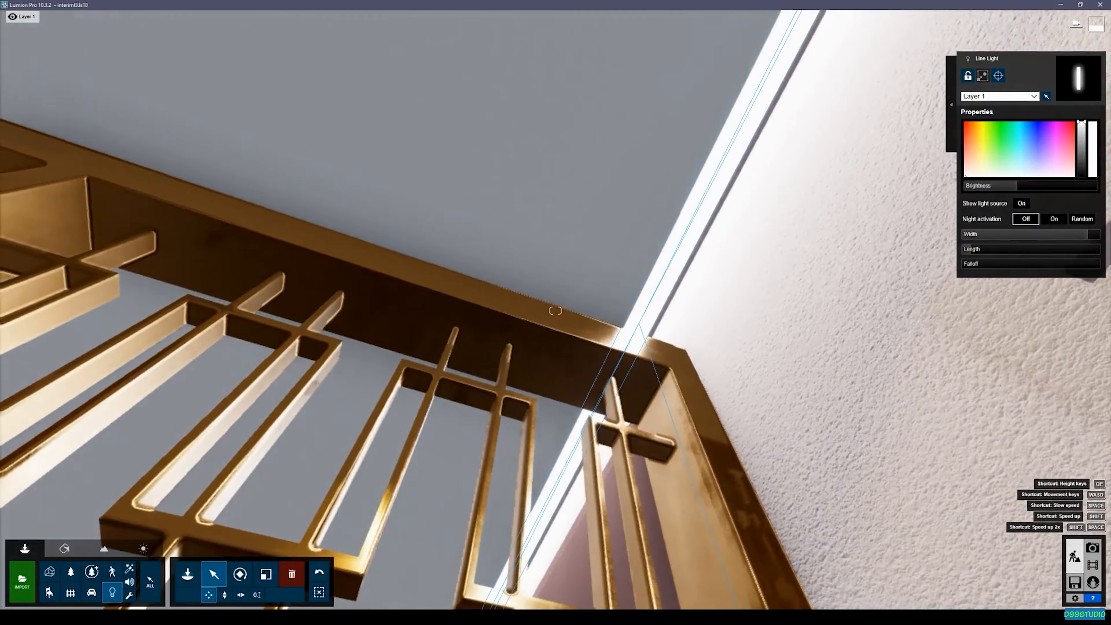
pyautogui.press('s')
pyautogui.moveTo(555, 311); pyautogui.dragTo(634, 311, button='right')
pyautogui.press('w')
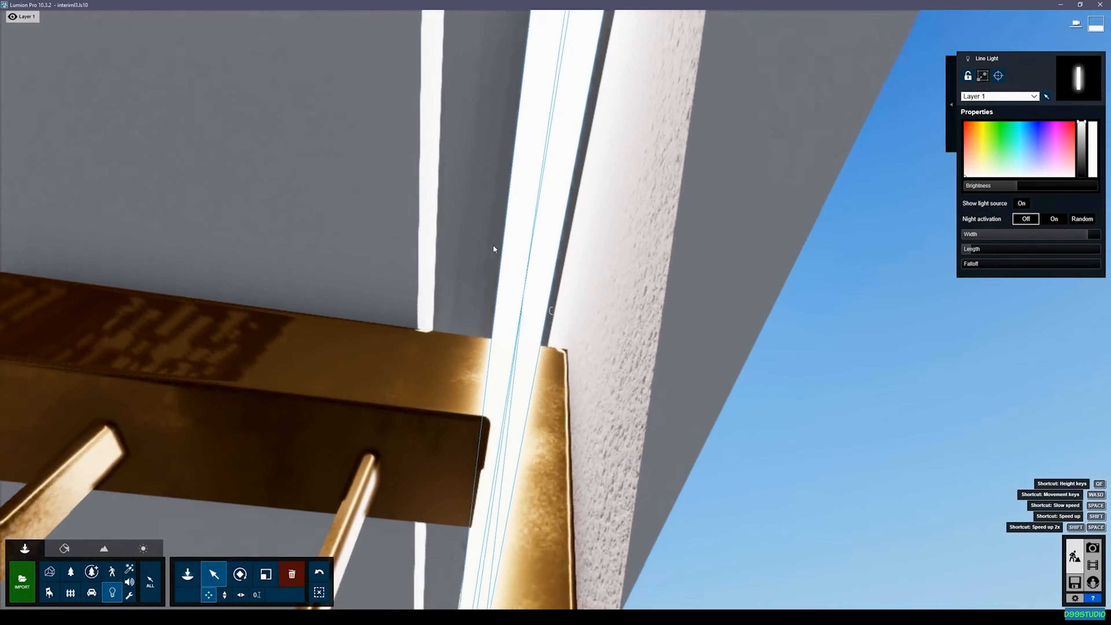
pyautogui.moveTo(507, 290)
pyautogui.keyDown('shift'); pyautogui.mouseDown()
pyautogui.moveTo(456, 290)
pyautogui.moveTo(490, 290)
pyautogui.mouseUp(); pyautogui.keyUp('shift')
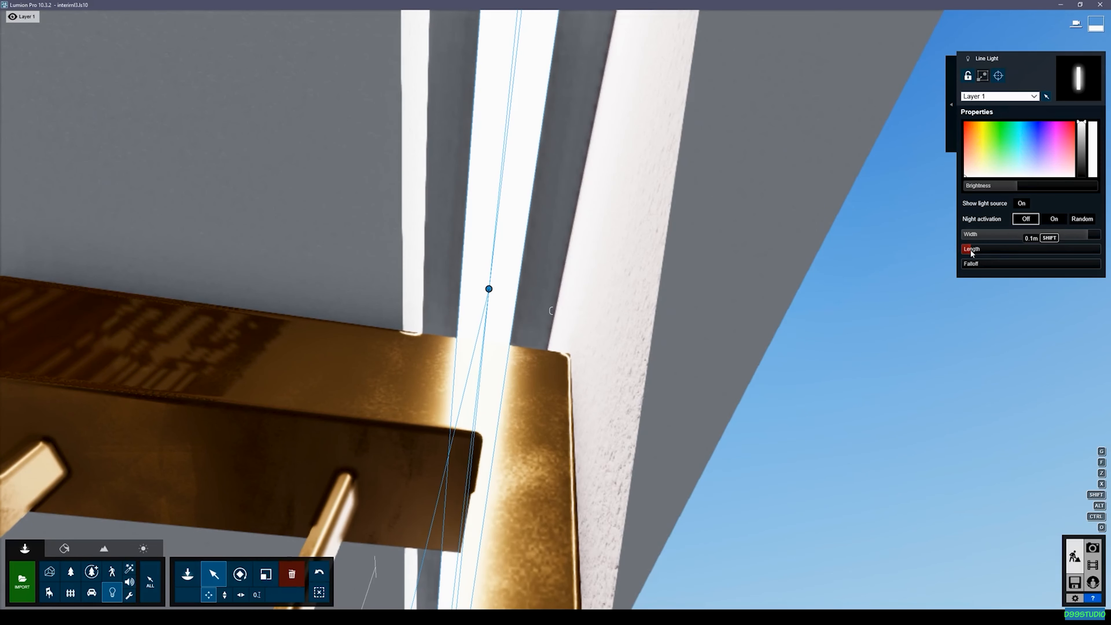
pyautogui.moveTo(974, 250); pyautogui.dragTo(975, 250)
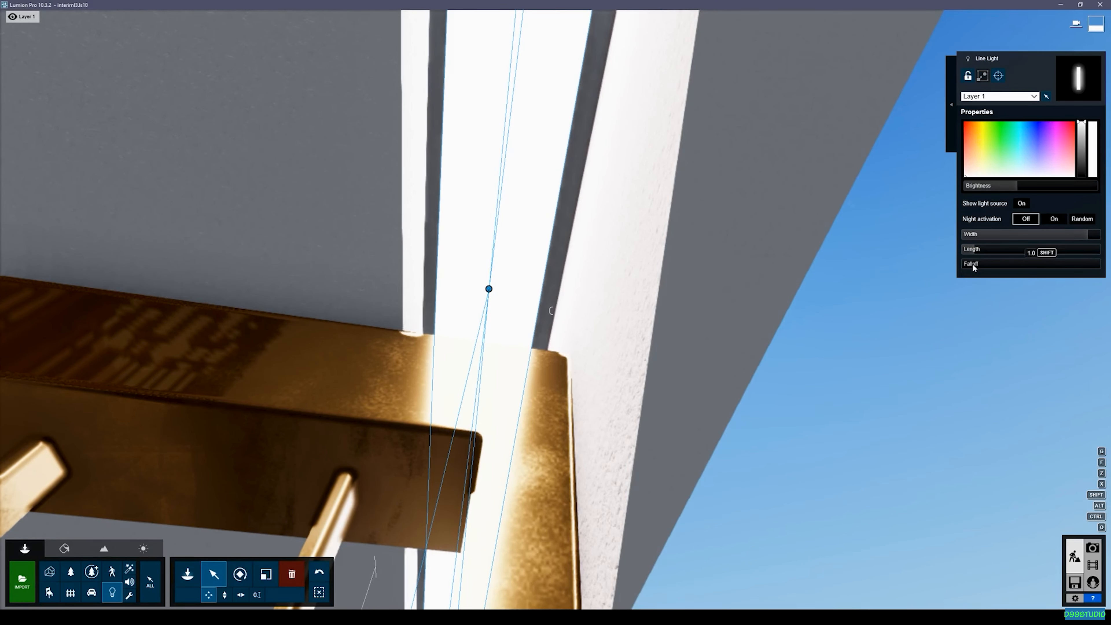
# Try the line light's falloff at 5.0 and at 1.0 against the panelled wall and display shelves.
pyautogui.press('s')
pyautogui.moveTo(568, 320)
pyautogui.mouseDown(button='right')
pyautogui.moveTo(538, 342)
pyautogui.moveTo(486, 350)
pyautogui.moveTo(608, 372)
pyautogui.moveTo(565, 368)
pyautogui.moveTo(512, 335)
pyautogui.moveTo(560, 325)
pyautogui.mouseUp(button='right')
pyautogui.press('w')
pyautogui.press('s')
pyautogui.press('w')
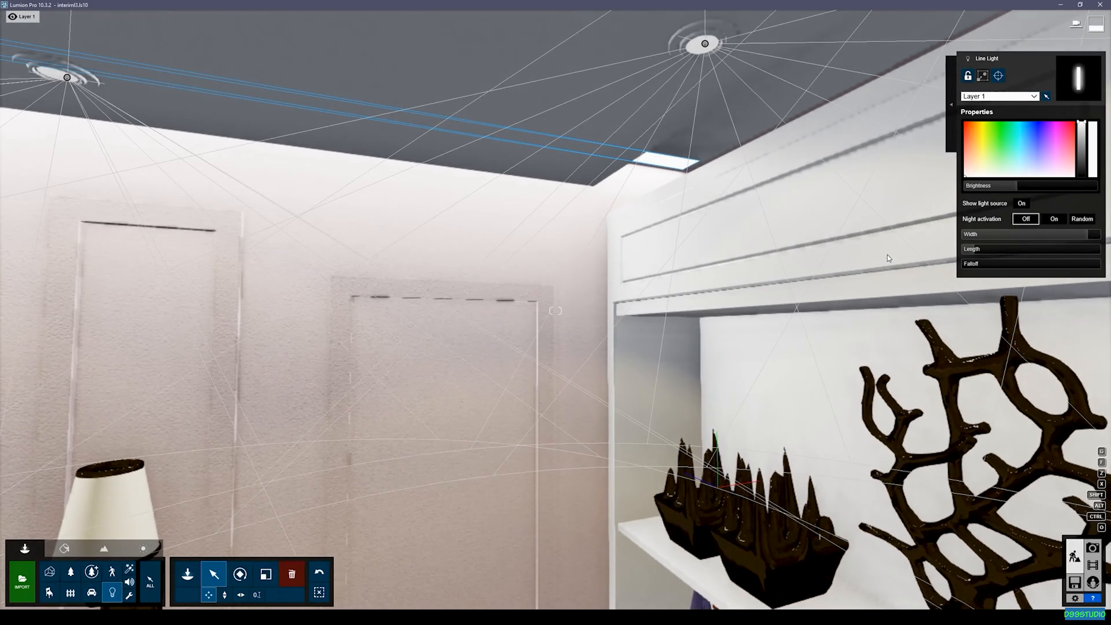
pyautogui.moveTo(969, 263); pyautogui.dragTo(1101, 263)
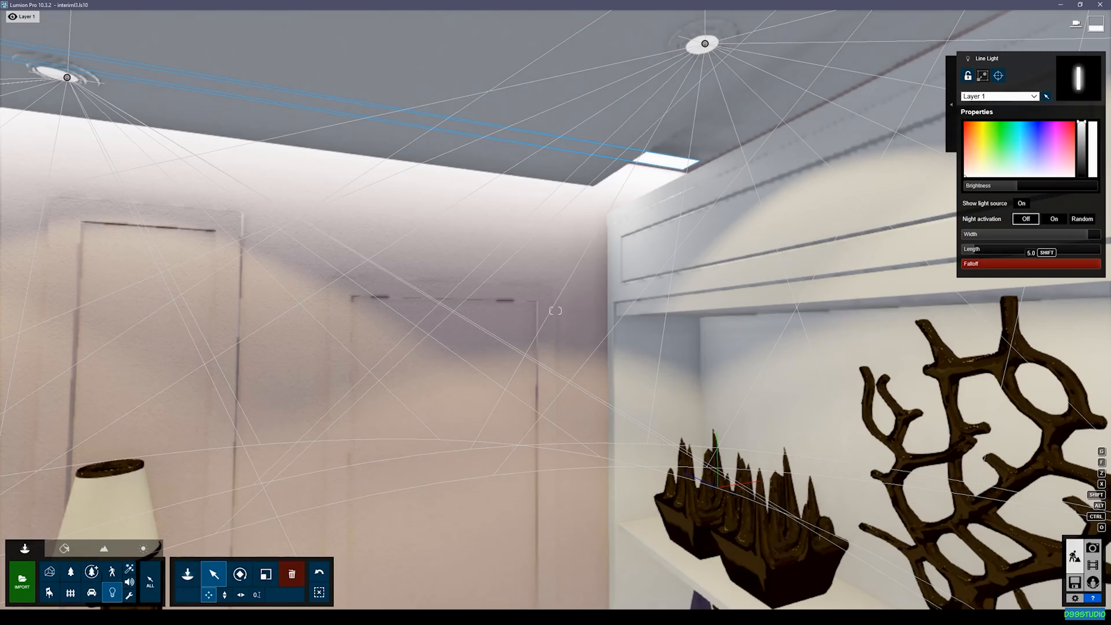
pyautogui.moveTo(542, 259); pyautogui.dragTo(549, 311, button='right')
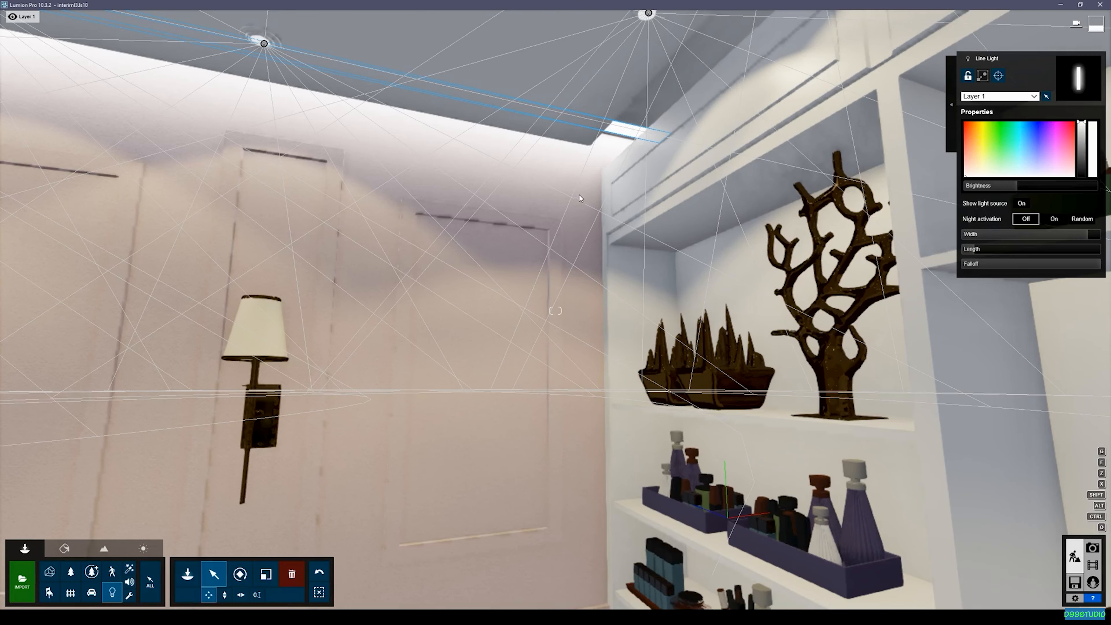
pyautogui.moveTo(1066, 264); pyautogui.dragTo(674, 258)
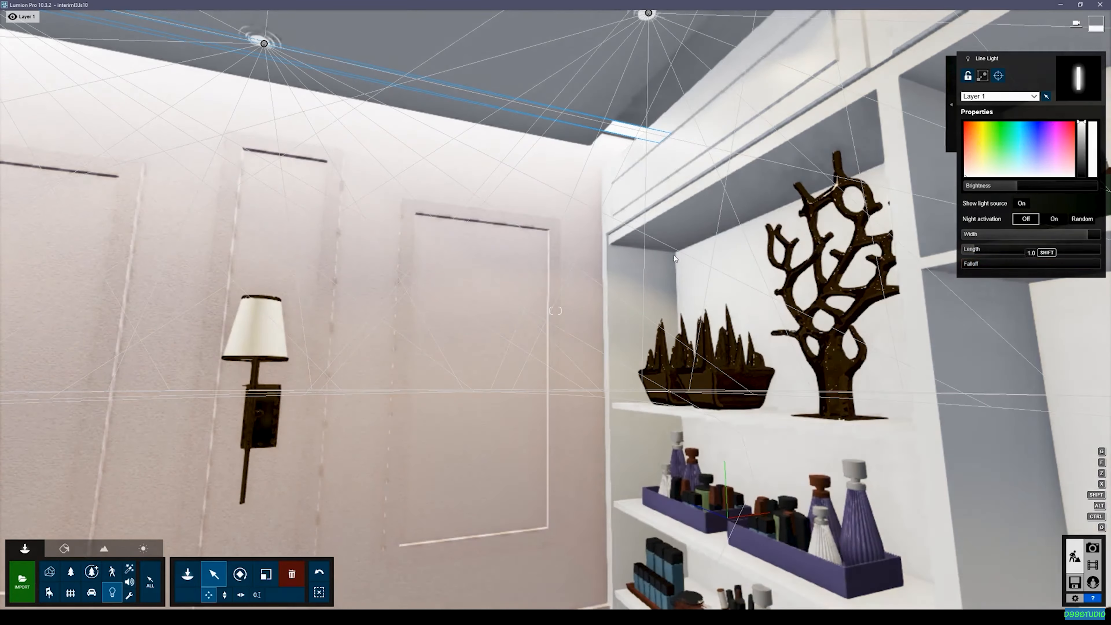
# Set the line light's falloff to 3.2.
pyautogui.press('s')
pyautogui.moveTo(587, 543); pyautogui.dragTo(590, 592, button='right')
pyautogui.moveTo(556, 311); pyautogui.dragTo(554, 308, button='right')
pyautogui.press('s')
pyautogui.press('a')
pyautogui.moveTo(558, 124); pyautogui.dragTo(646, 140, button='right')
pyautogui.moveTo(599, 254); pyautogui.dragTo(602, 245, button='right')
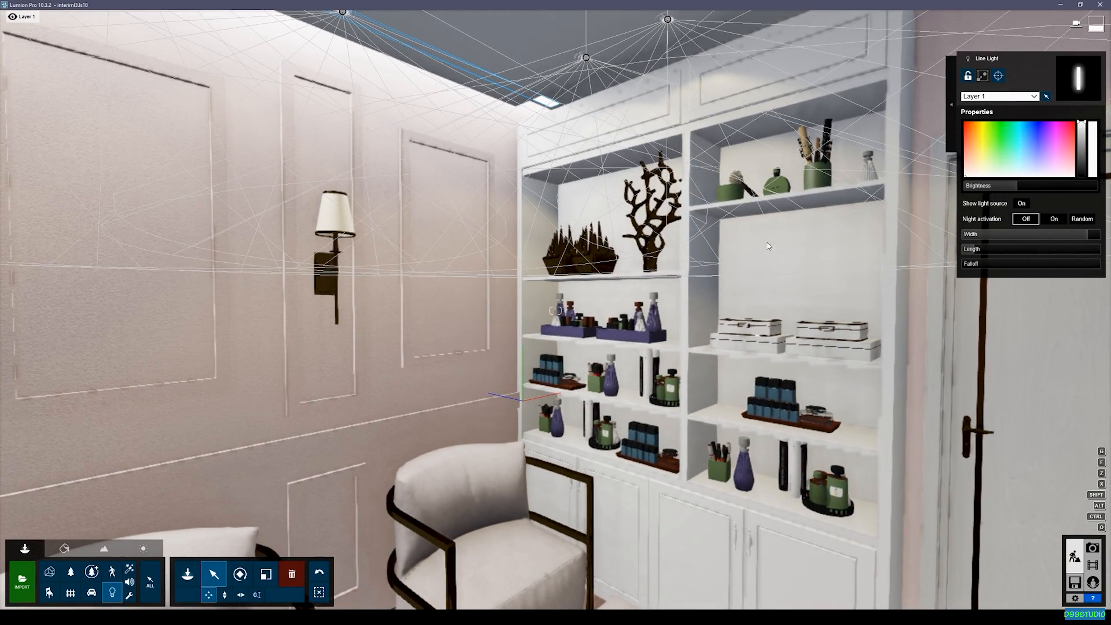
pyautogui.moveTo(996, 264); pyautogui.dragTo(1013, 264)
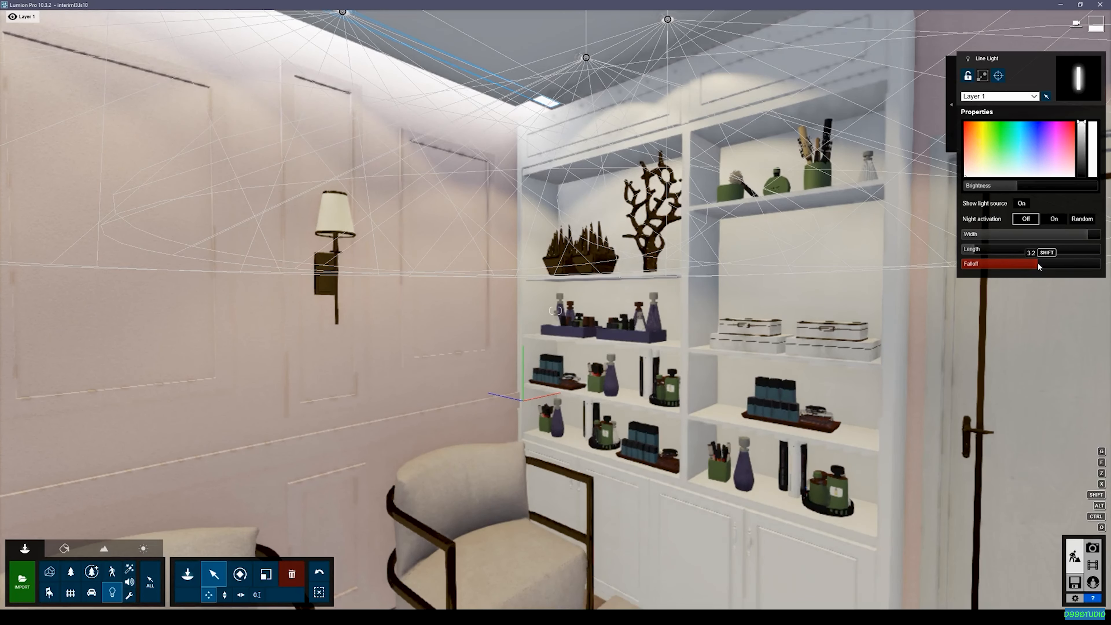
# Set the colour of the line light above the moovit wall to #FFDAC5.
pyautogui.press('s')
pyautogui.moveTo(1038, 262); pyautogui.dragTo(995, 230, button='right')
pyautogui.press('s')
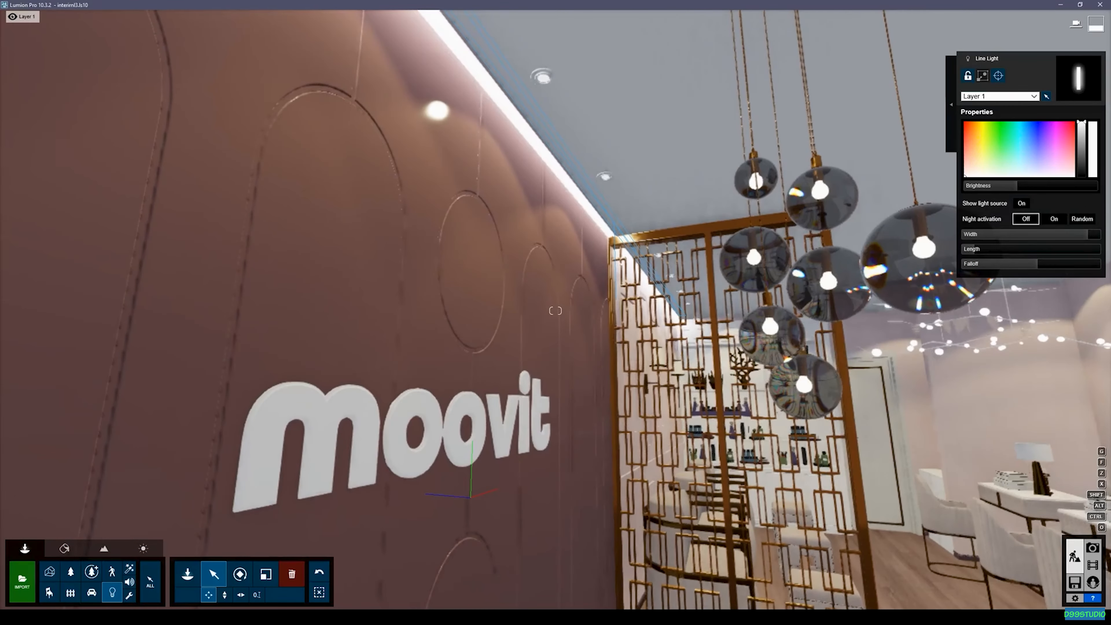
pyautogui.click(1029, 59)
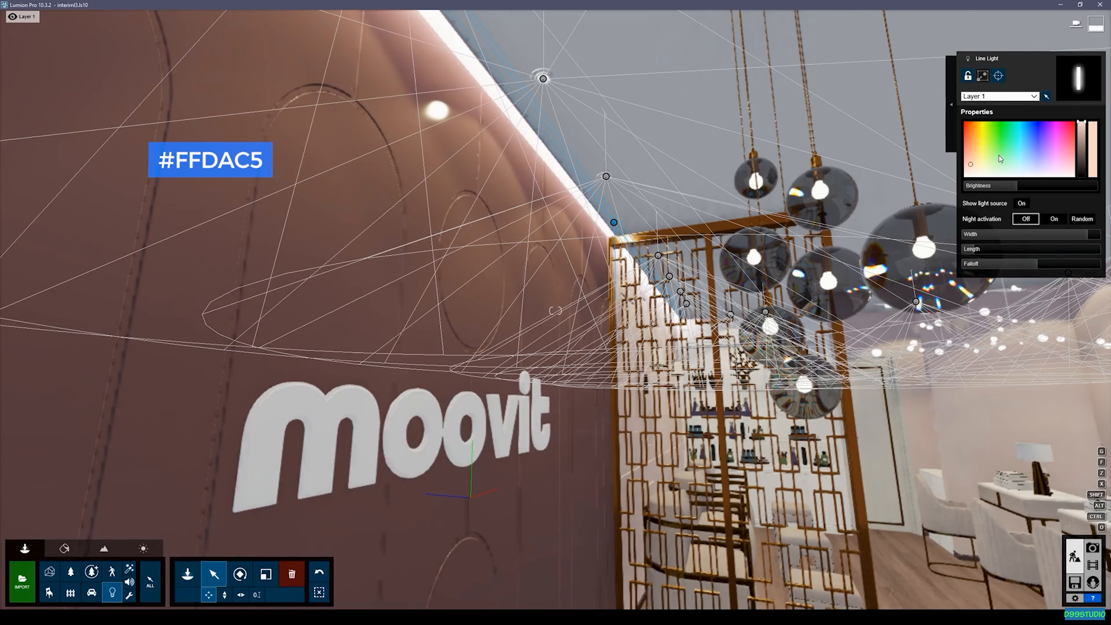
# Examine the line light's glow along the moovit wall, the panelled wall and the display shelves.
pyautogui.press('s')
pyautogui.moveTo(752, 162); pyautogui.dragTo(722, 157, button='right')
pyautogui.press('d')
pyautogui.press('w')
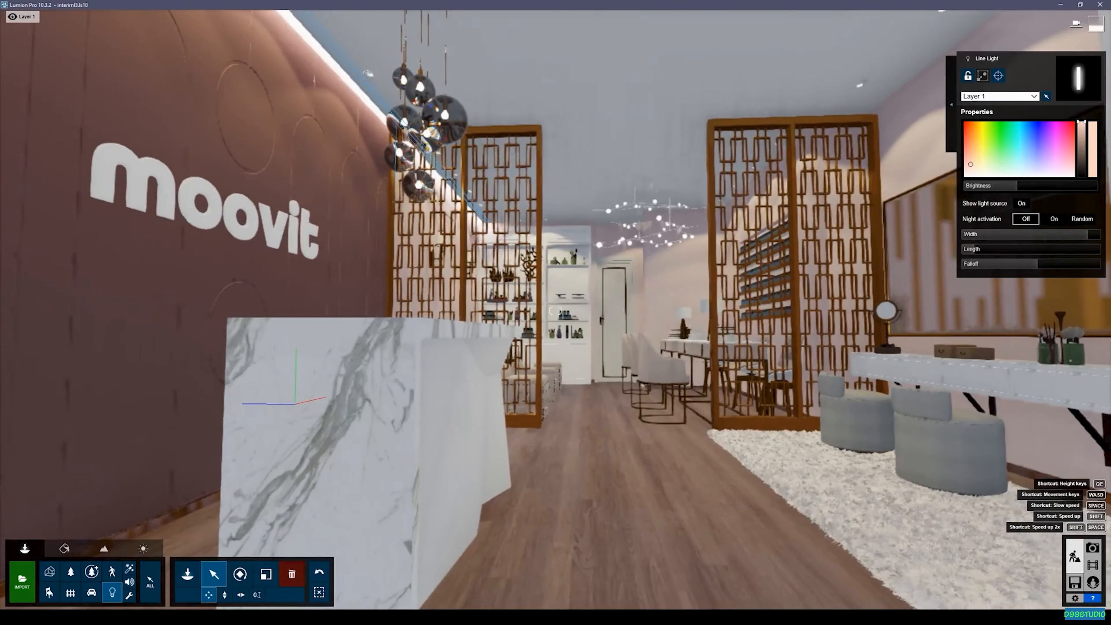
pyautogui.press('w')
pyautogui.moveTo(555, 311)
pyautogui.mouseDown(button='right')
pyautogui.moveTo(493, 289)
pyautogui.moveTo(549, 311)
pyautogui.mouseUp(button='right')
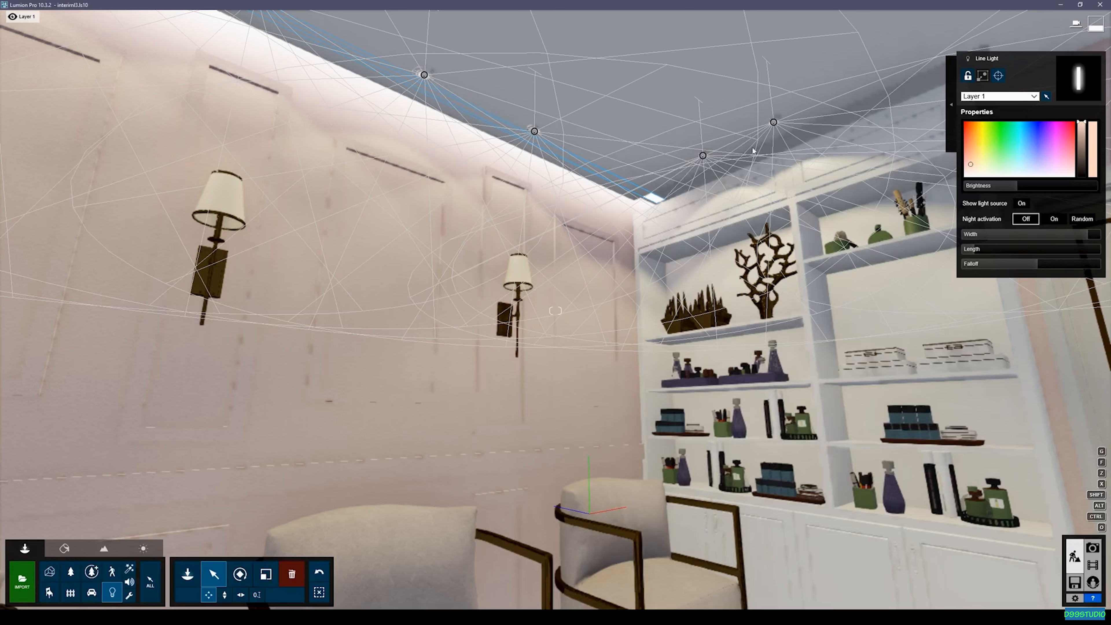
pyautogui.press('s')
pyautogui.moveTo(619, 193); pyautogui.dragTo(547, 193, button='right')
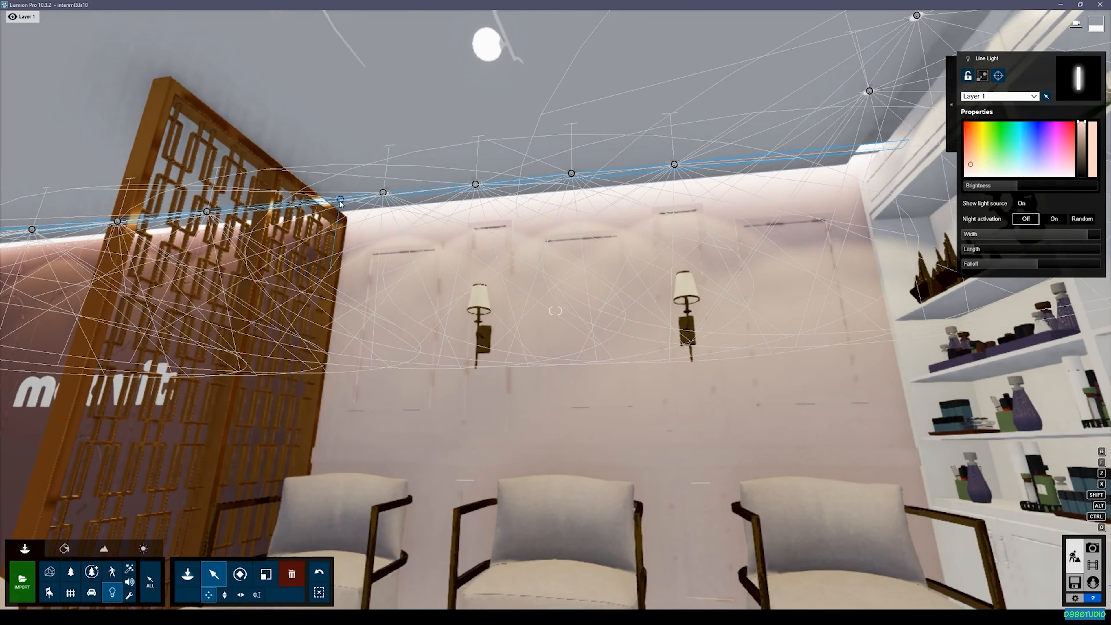
# Copy the line light to the opposite wall with the nail polish racks and position it near that wall's ceiling edge.
pyautogui.moveTo(341, 202); pyautogui.dragTo(418, 233)
pyautogui.press('s')
pyautogui.moveTo(494, 219); pyautogui.dragTo(437, 210, button='right')
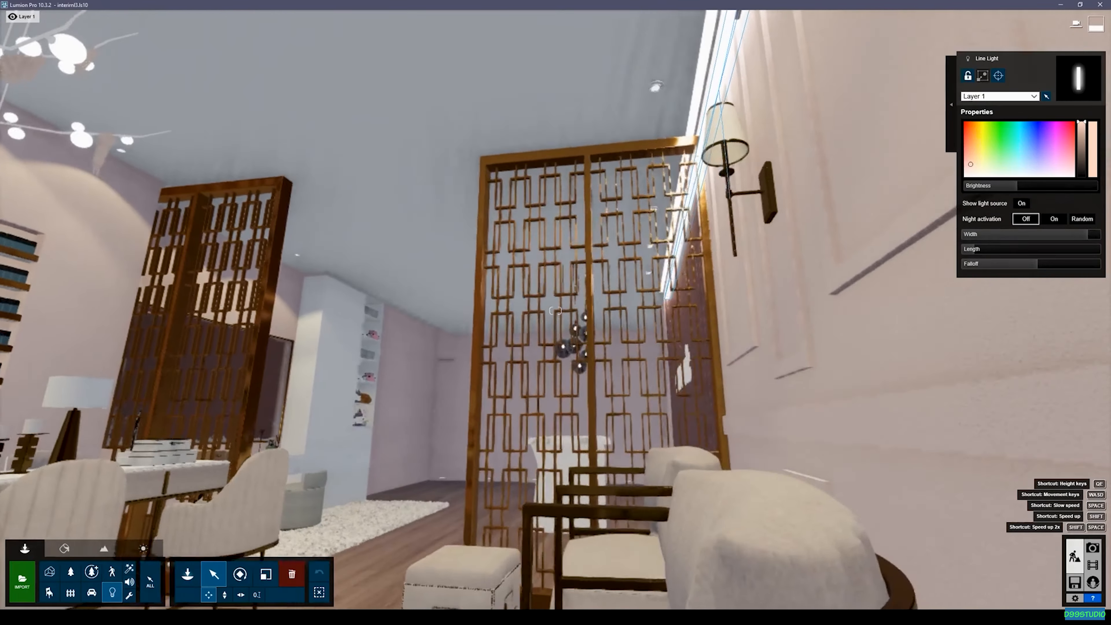
pyautogui.moveTo(743, 109); pyautogui.dragTo(230, 257)
pyautogui.press('w')
pyautogui.moveTo(230, 256); pyautogui.dragTo(164, 236, button='right')
pyautogui.press('a')
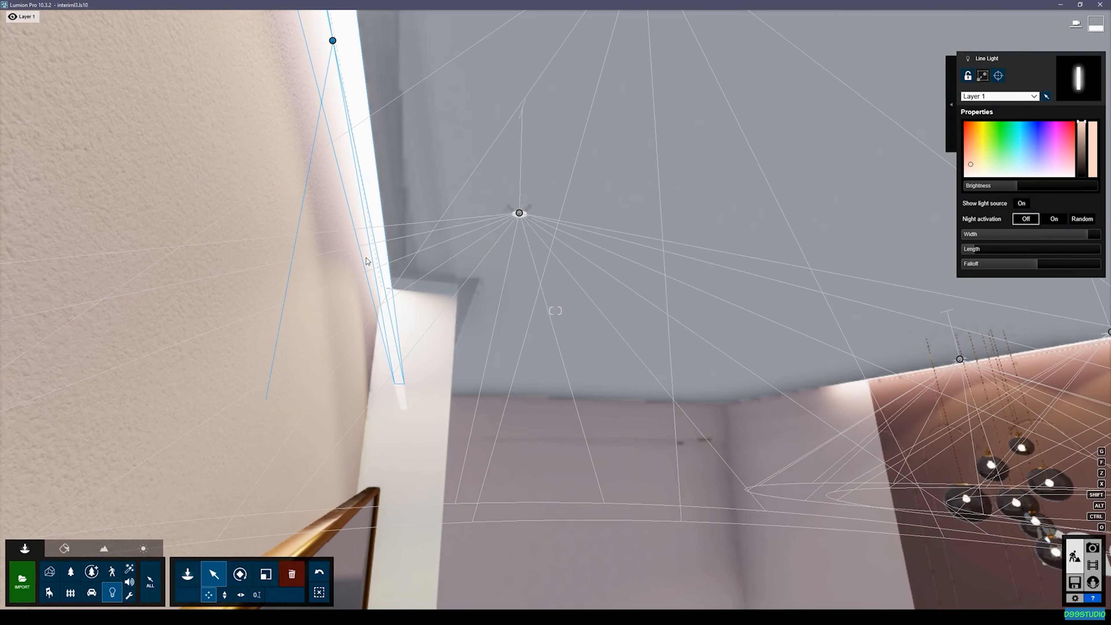
pyautogui.moveTo(333, 40); pyautogui.dragTo(407, 4)
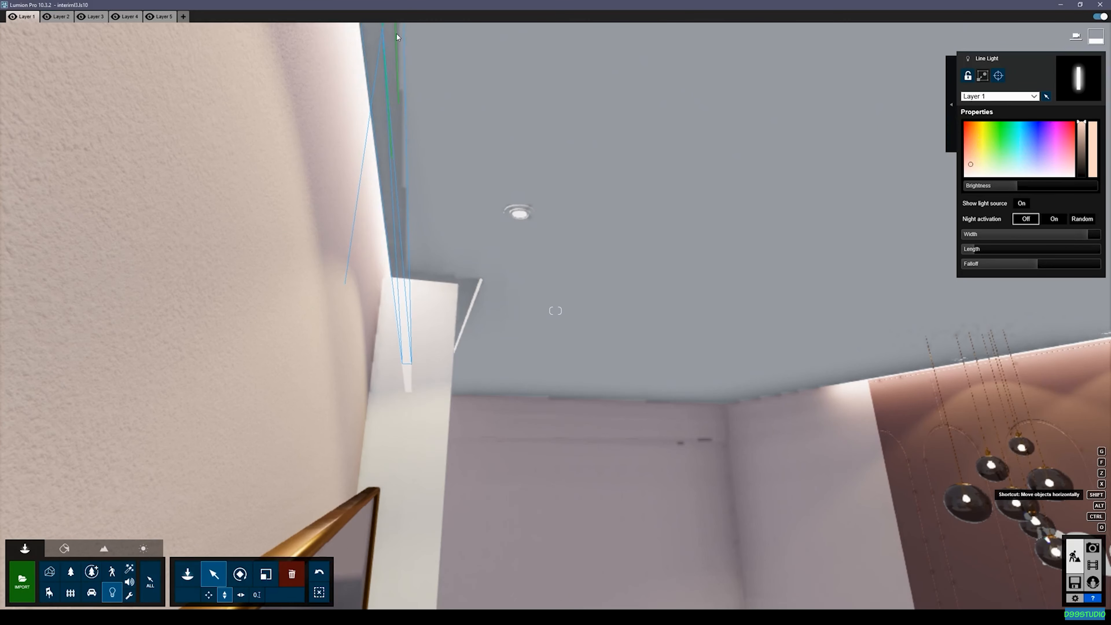
pyautogui.moveTo(394, 41); pyautogui.dragTo(439, 89)
# Select the original line light above the moovit and panelled walls and lower its brightness.
pyautogui.press('s')
pyautogui.moveTo(439, 89); pyautogui.dragTo(532, 162, button='right')
pyautogui.press('d')
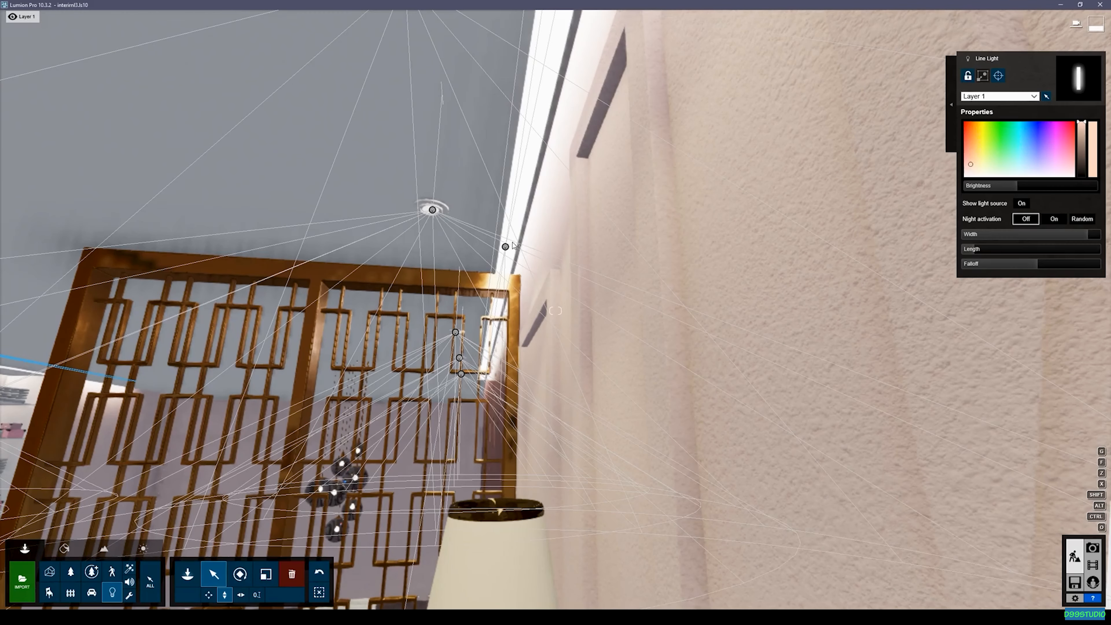
pyautogui.press('a')
pyautogui.moveTo(483, 245); pyautogui.dragTo(371, 155, button='right')
pyautogui.press('a')
pyautogui.press('d')
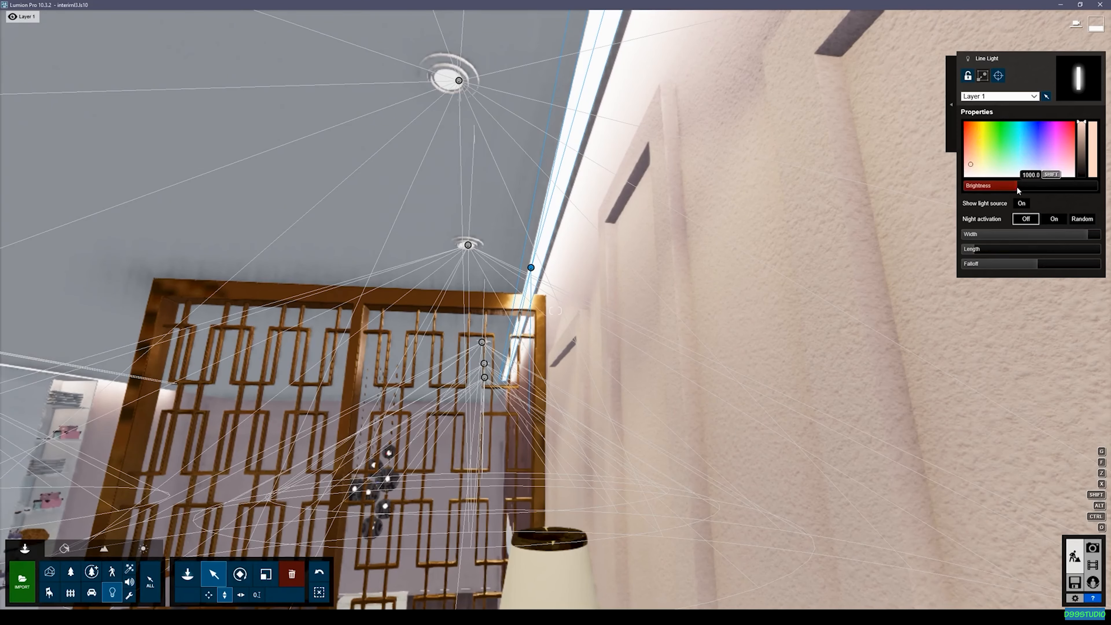
pyautogui.moveTo(1016, 190); pyautogui.dragTo(994, 193)
# Select the copied line light on the nail polish wall and move it out from the wall, past the white shelving unit.
pyautogui.press('a')
pyautogui.moveTo(994, 193); pyautogui.dragTo(941, 188, button='right')
pyautogui.moveTo(599, 280); pyautogui.dragTo(616, 237, button='right')
pyautogui.press('a')
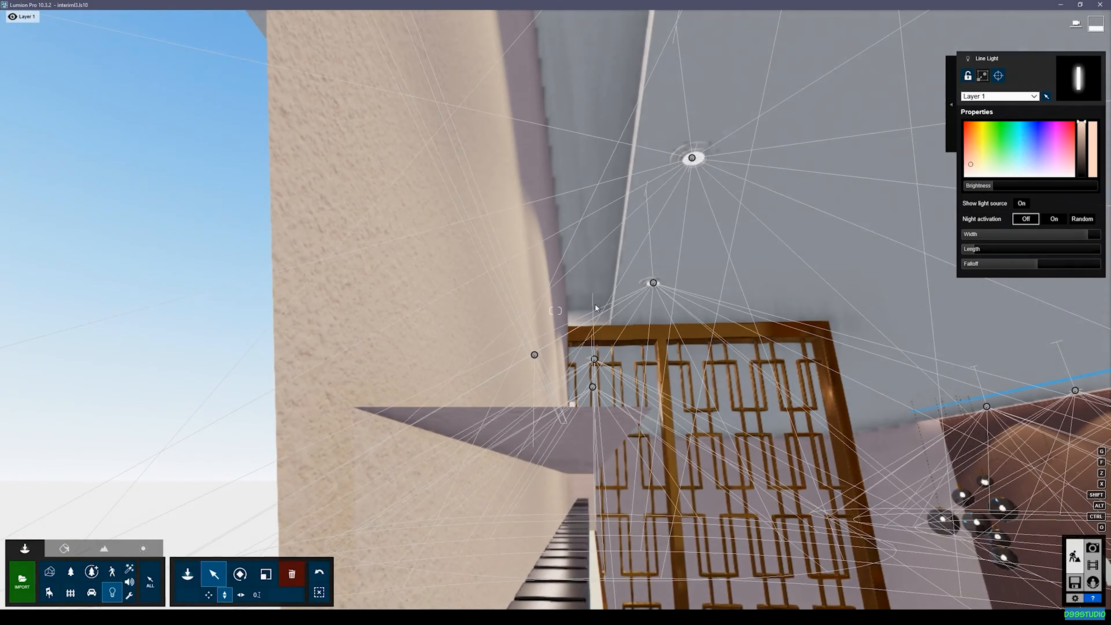
pyautogui.press('d')
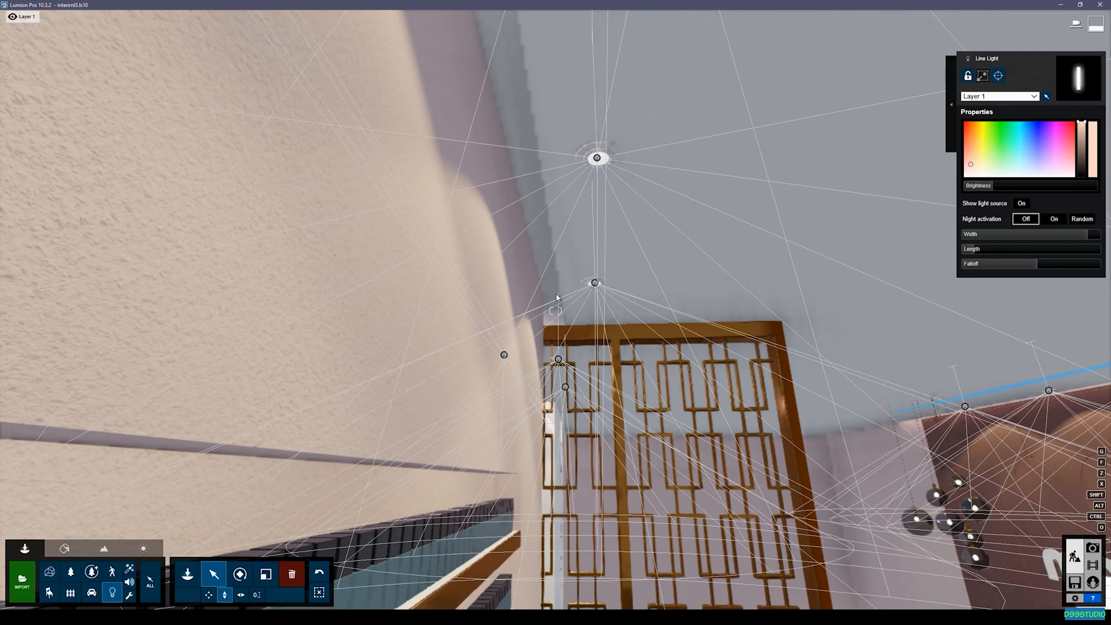
pyautogui.press('a')
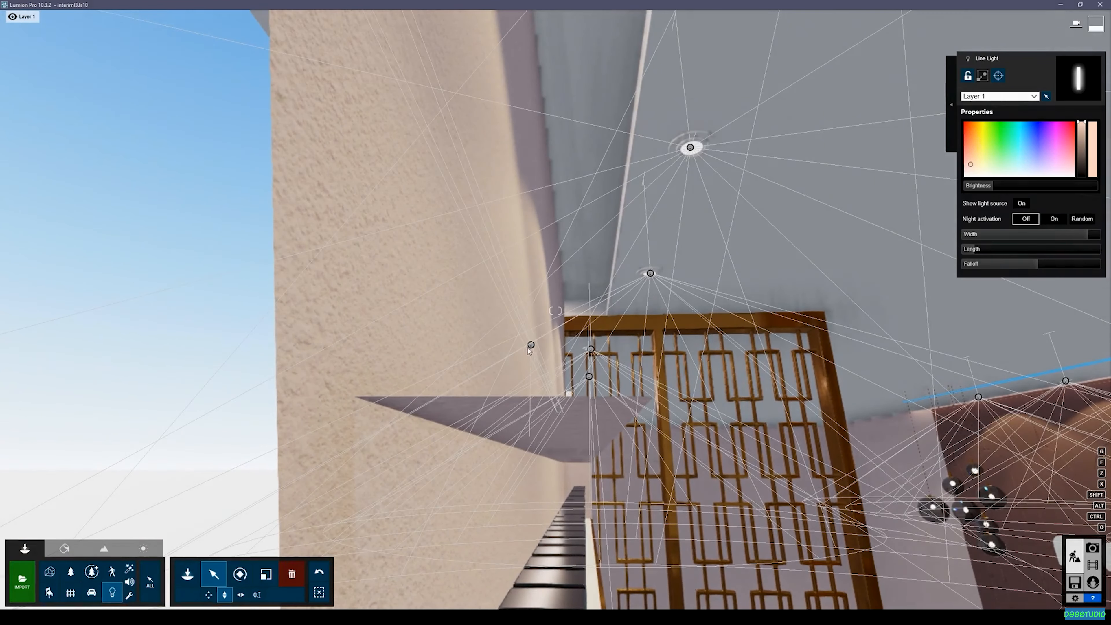
pyautogui.press('m')
pyautogui.moveTo(531, 347); pyautogui.dragTo(584, 312)
pyautogui.press('w')
pyautogui.press('d')
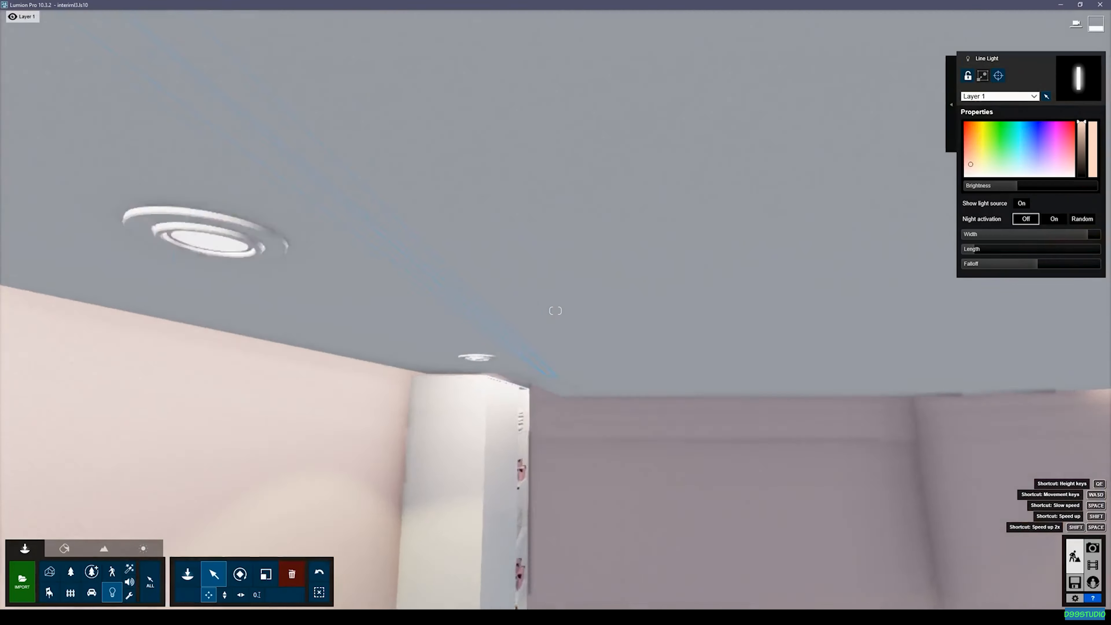
pyautogui.press('a')
pyautogui.press('s')
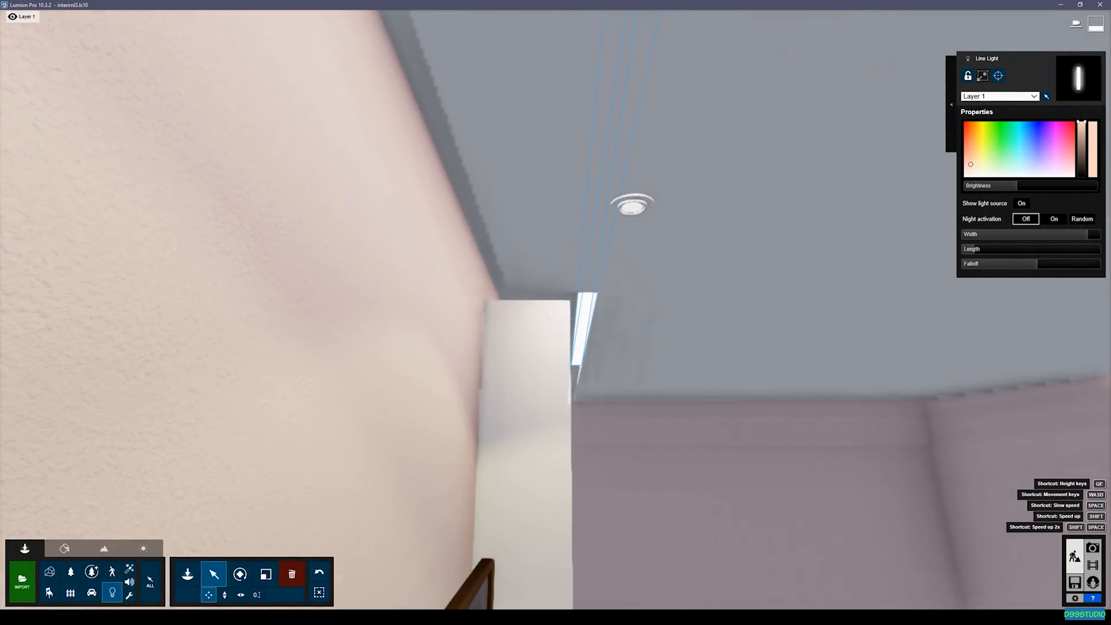
pyautogui.press('d')
pyautogui.press('a')
pyautogui.press('s')
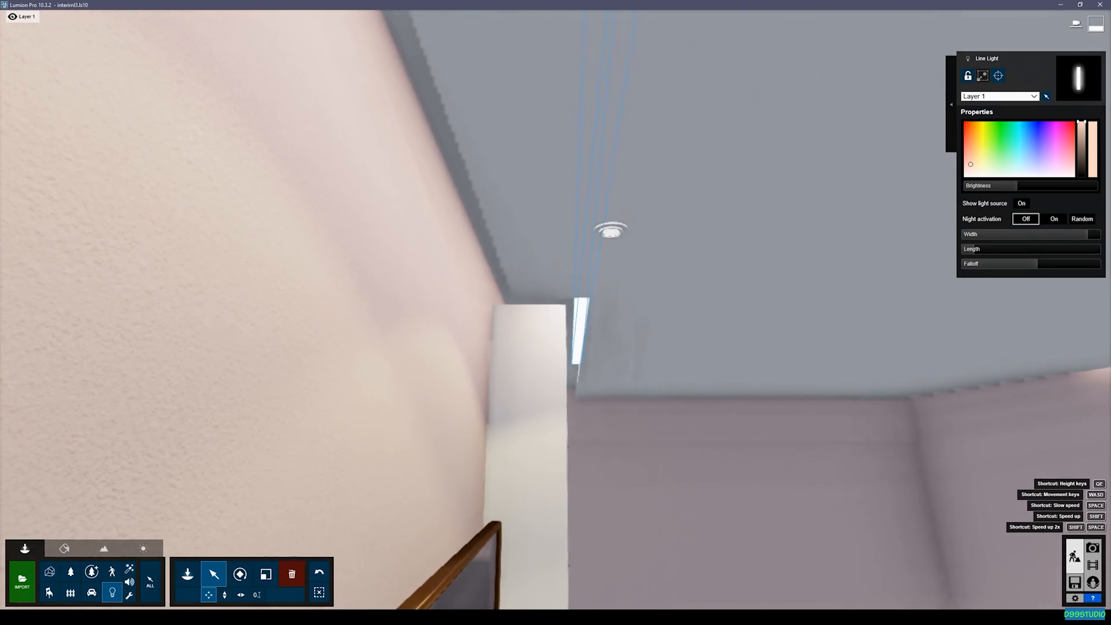
pyautogui.moveTo(602, 248); pyautogui.dragTo(480, 204)
pyautogui.press('o')
pyautogui.moveTo(480, 205); pyautogui.dragTo(502, 196, button='right')
pyautogui.press('h')
pyautogui.moveTo(508, 203); pyautogui.dragTo(508, 216)
pyautogui.press('m')
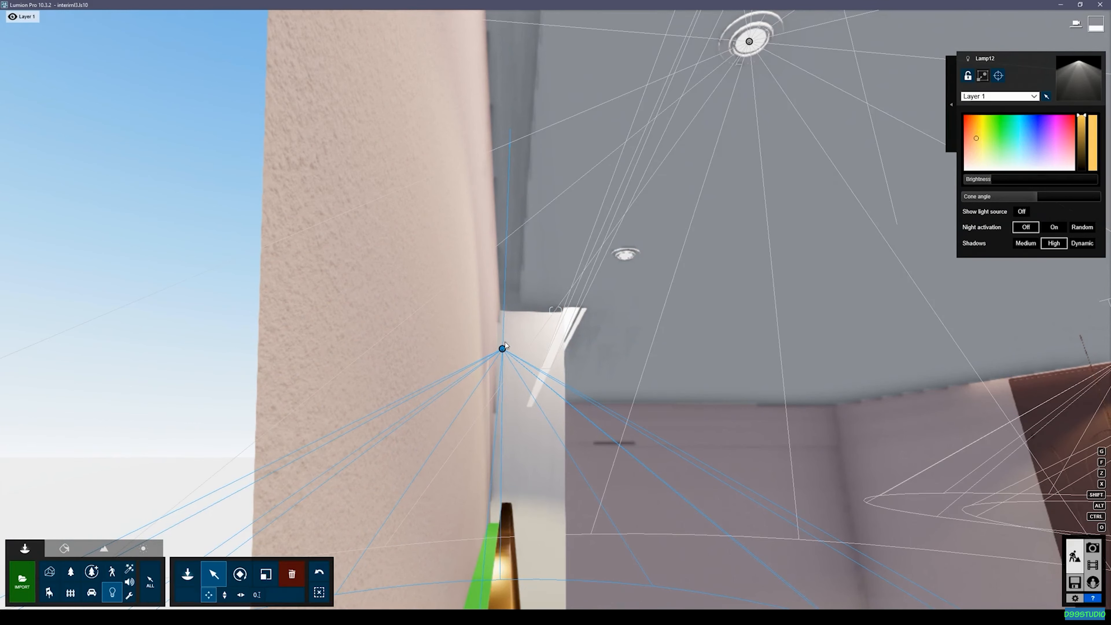
pyautogui.moveTo(502, 349); pyautogui.dragTo(514, 220)
pyautogui.moveTo(517, 129); pyautogui.dragTo(517, 128)
pyautogui.click(319, 573)
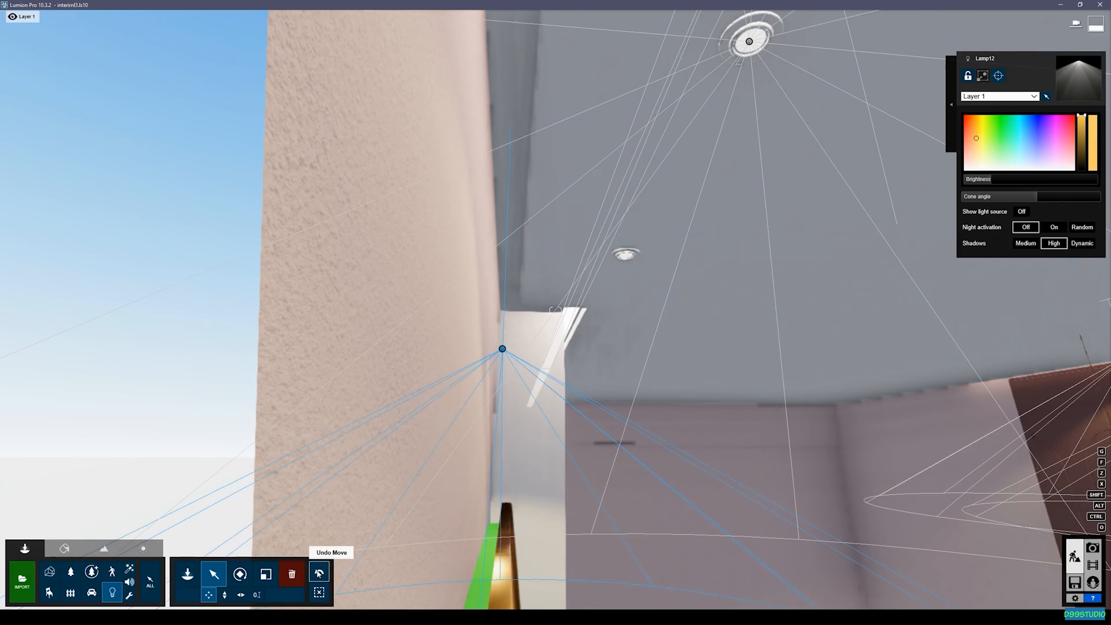
pyautogui.click(319, 574)
pyautogui.click(320, 574)
pyautogui.press('d')
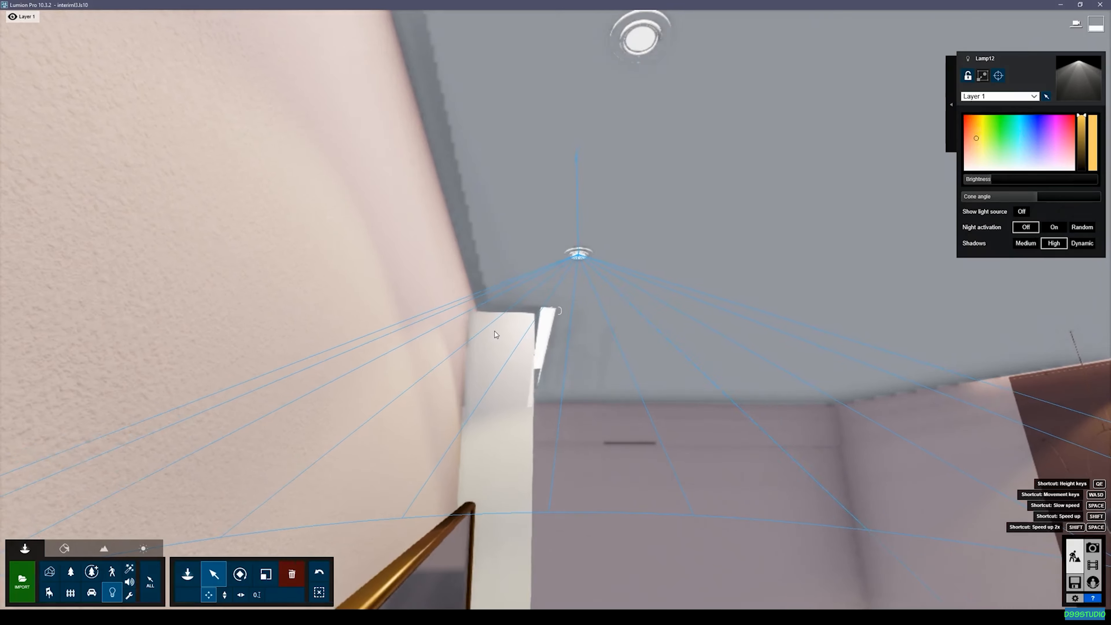
# Examine the ceiling recess around the white shelving unit and along the mirror wall up to the lattice partition.
pyautogui.press('w')
pyautogui.moveTo(538, 360); pyautogui.dragTo(538, 392, button='right')
pyautogui.press('w')
pyautogui.press('d')
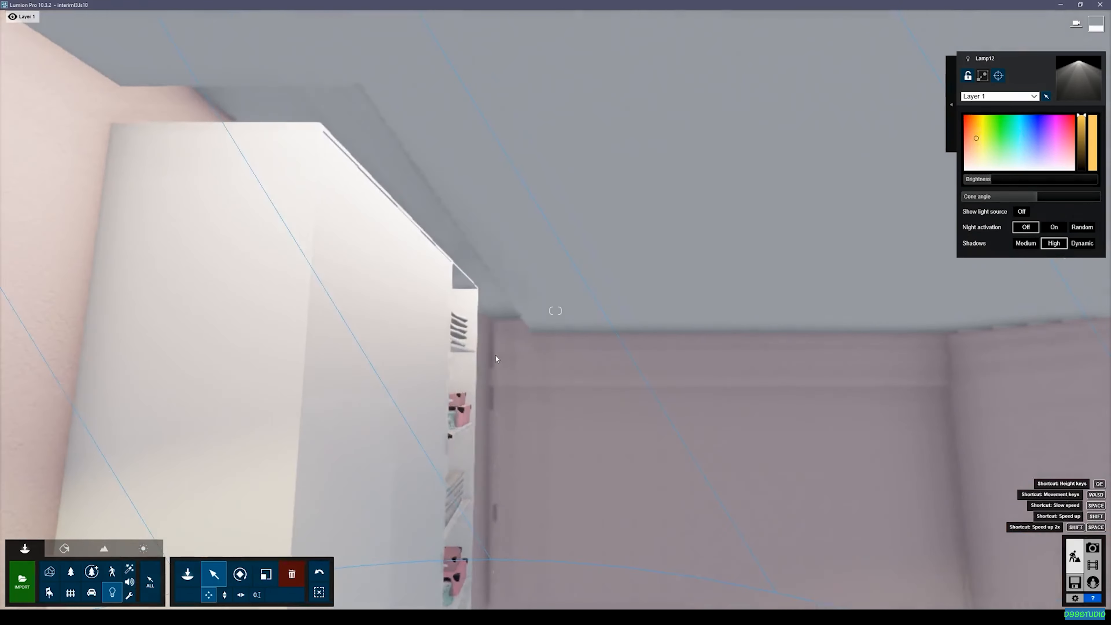
pyautogui.press('s')
pyautogui.press('a')
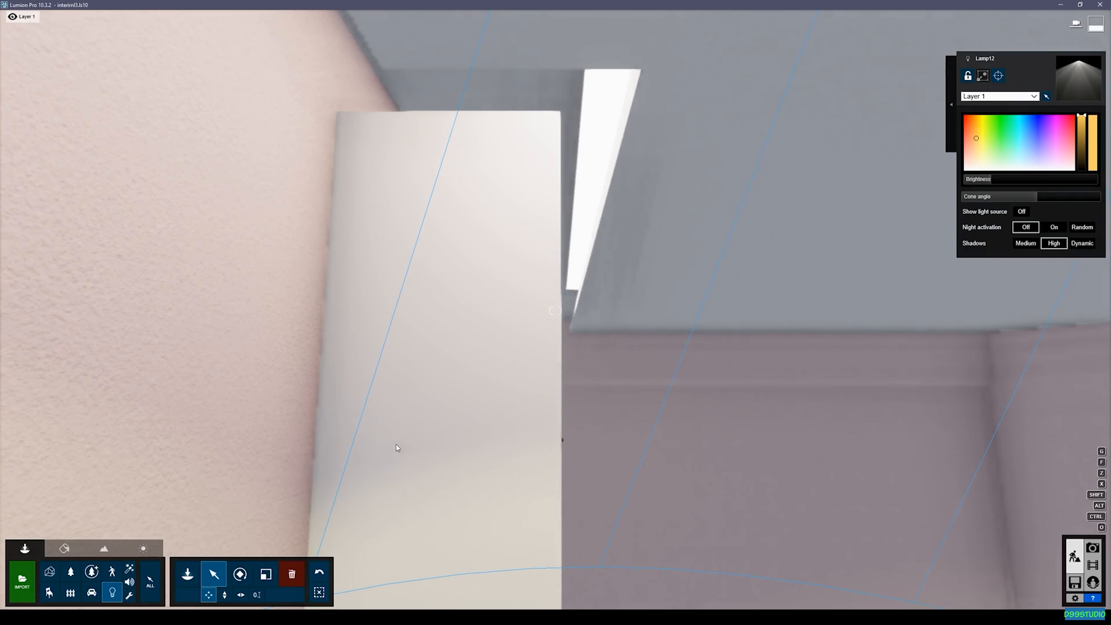
pyautogui.press('s')
pyautogui.press('d')
pyautogui.moveTo(566, 257); pyautogui.dragTo(516, 243, button='right')
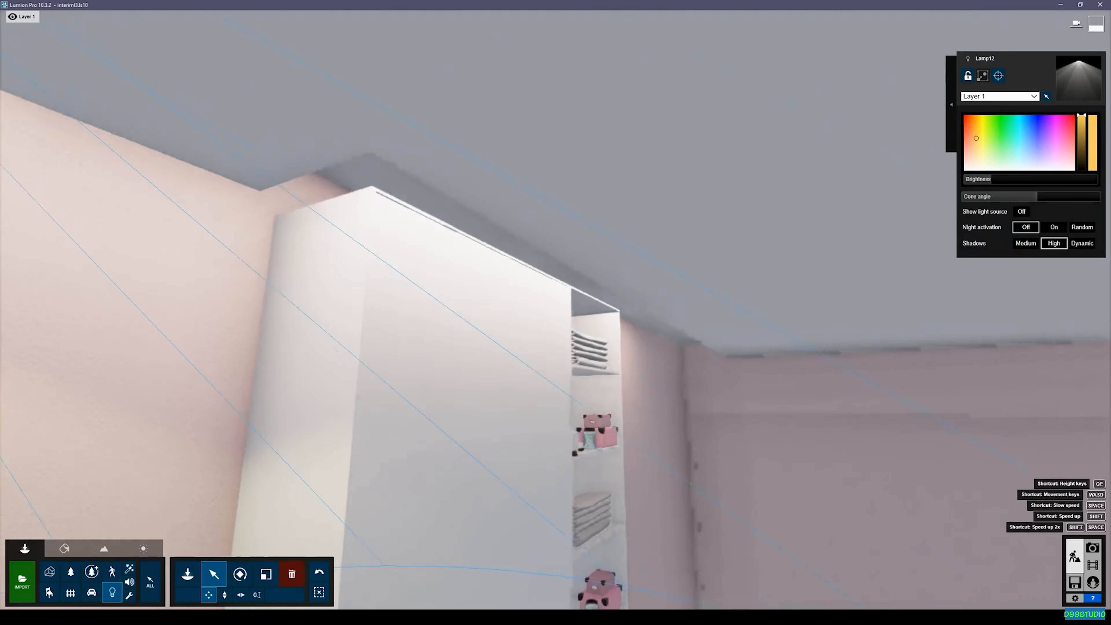
pyautogui.press('e')
pyautogui.press('s')
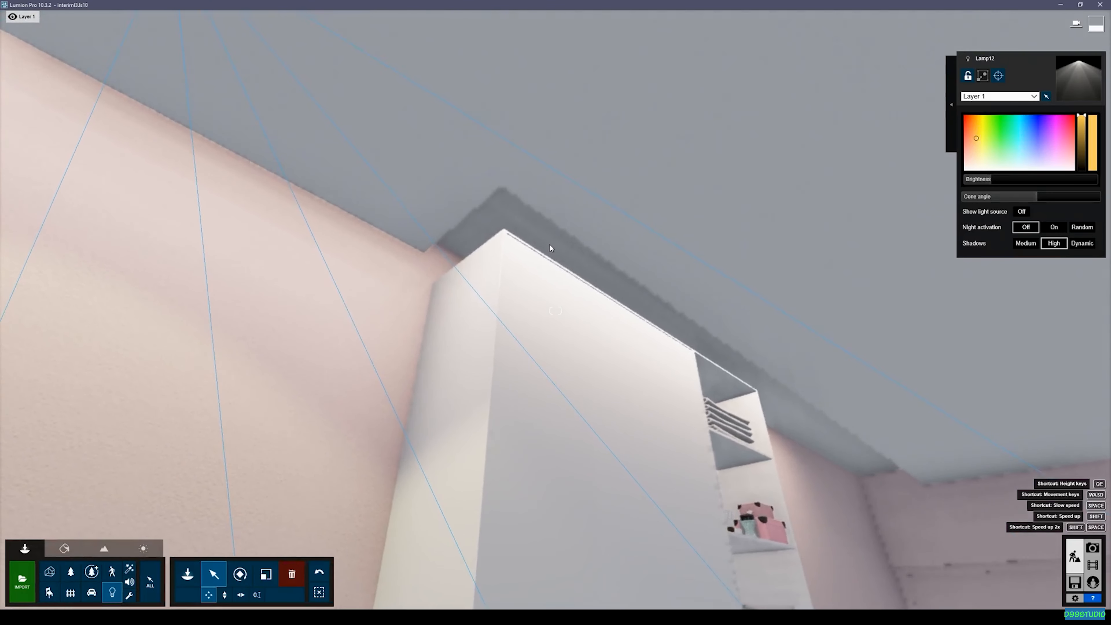
pyautogui.moveTo(550, 244); pyautogui.dragTo(450, 274, button='right')
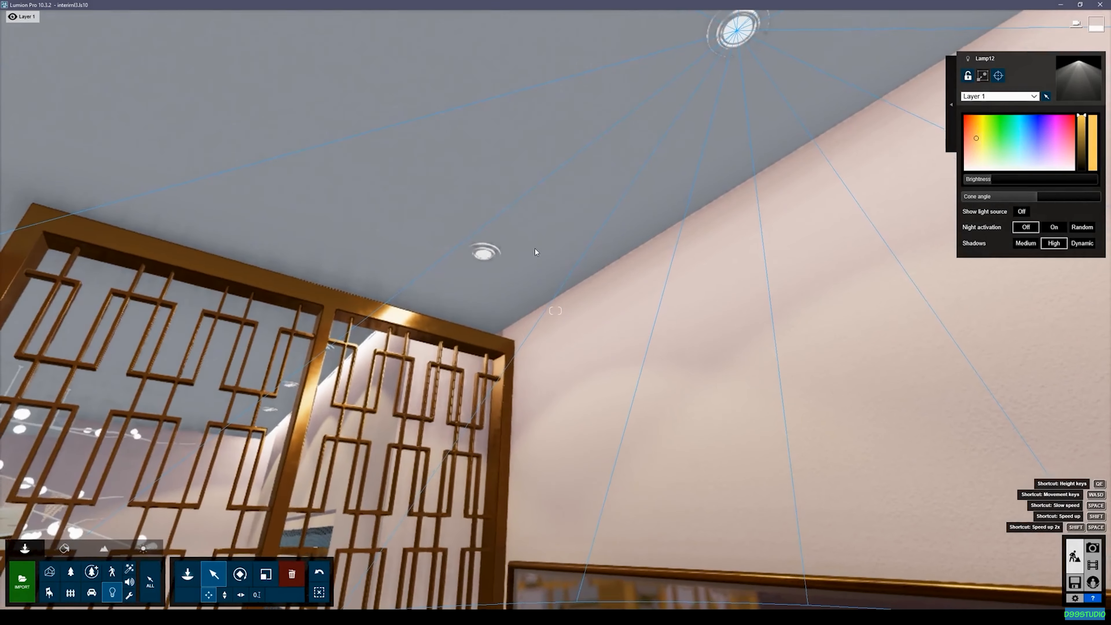
# Select the copied line light near the lattice partition, move it against the mirror wall and adjust its height at the ceiling.
pyautogui.click(466, 250)
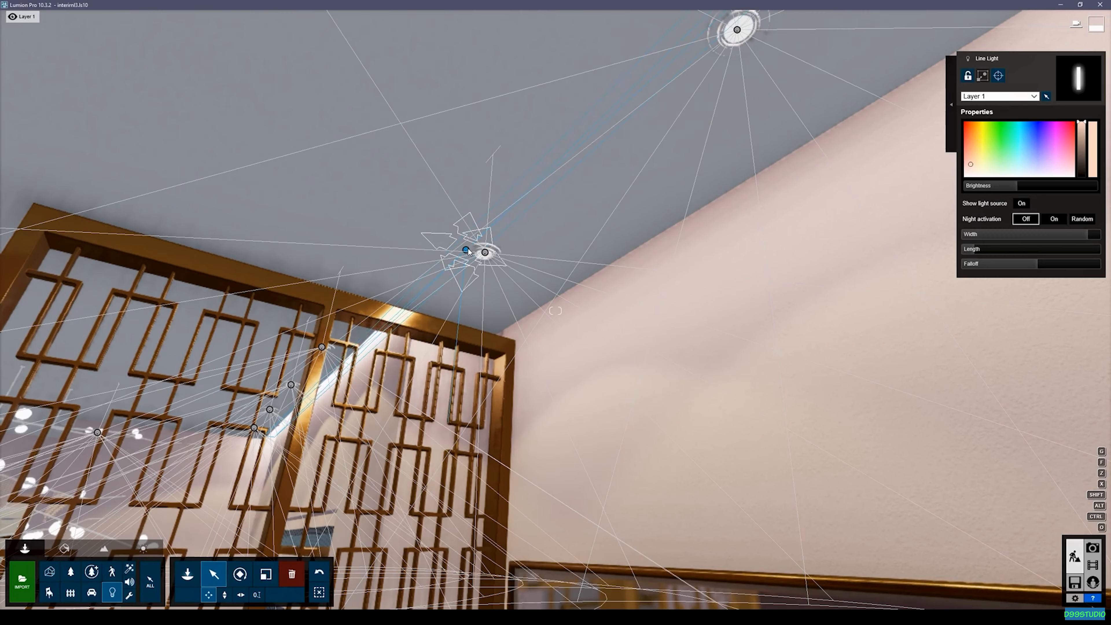
pyautogui.moveTo(467, 253); pyautogui.dragTo(662, 238)
pyautogui.moveTo(662, 238); pyautogui.dragTo(682, 302, button='right')
pyautogui.press('q')
pyautogui.press('e')
pyautogui.moveTo(640, 301); pyautogui.dragTo(609, 274)
# Reduce the line light's width to suit the mirror wall and shift it into the ceiling recess there.
pyautogui.moveTo(608, 271); pyautogui.dragTo(416, 308, button='right')
pyautogui.press('w')
pyautogui.moveTo(569, 272); pyautogui.dragTo(588, 274, button='right')
pyautogui.press('a')
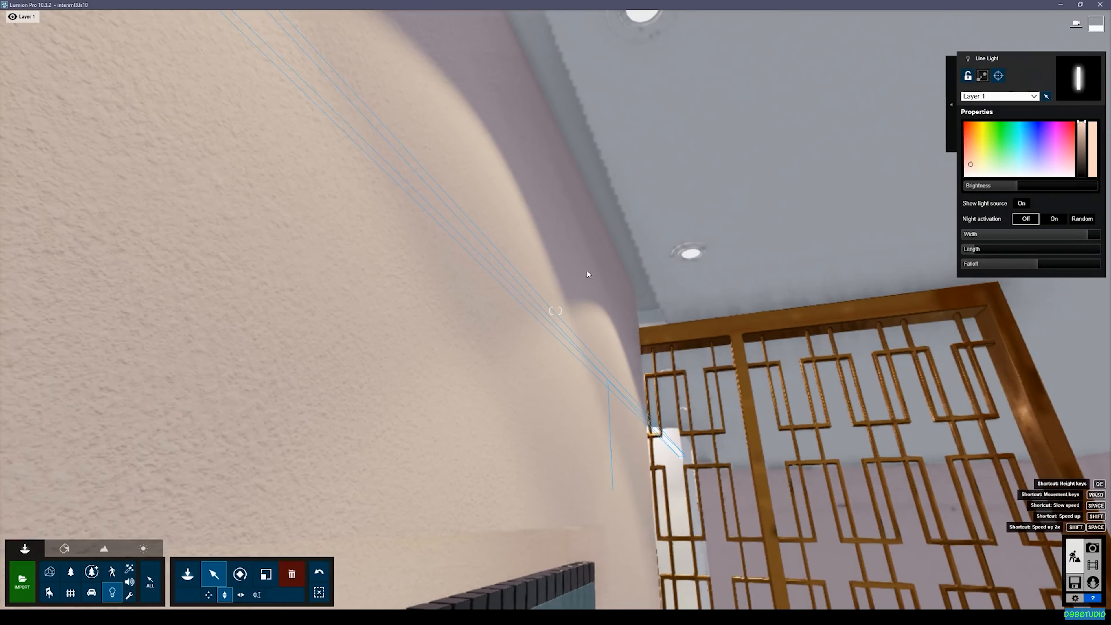
pyautogui.press('w')
pyautogui.moveTo(631, 326); pyautogui.dragTo(1002, 333, button='right')
pyautogui.press('s')
pyautogui.press('w')
pyautogui.press('s')
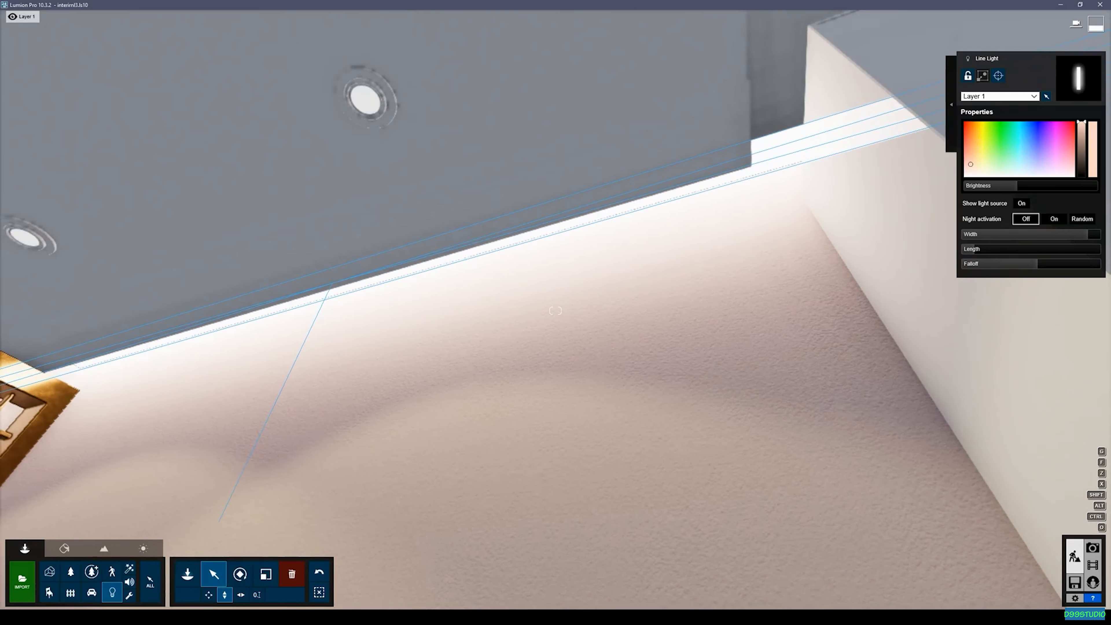
pyautogui.moveTo(1054, 235); pyautogui.dragTo(1030, 246)
pyautogui.moveTo(744, 280); pyautogui.dragTo(712, 369, button='right')
pyautogui.moveTo(711, 369); pyautogui.dragTo(718, 377)
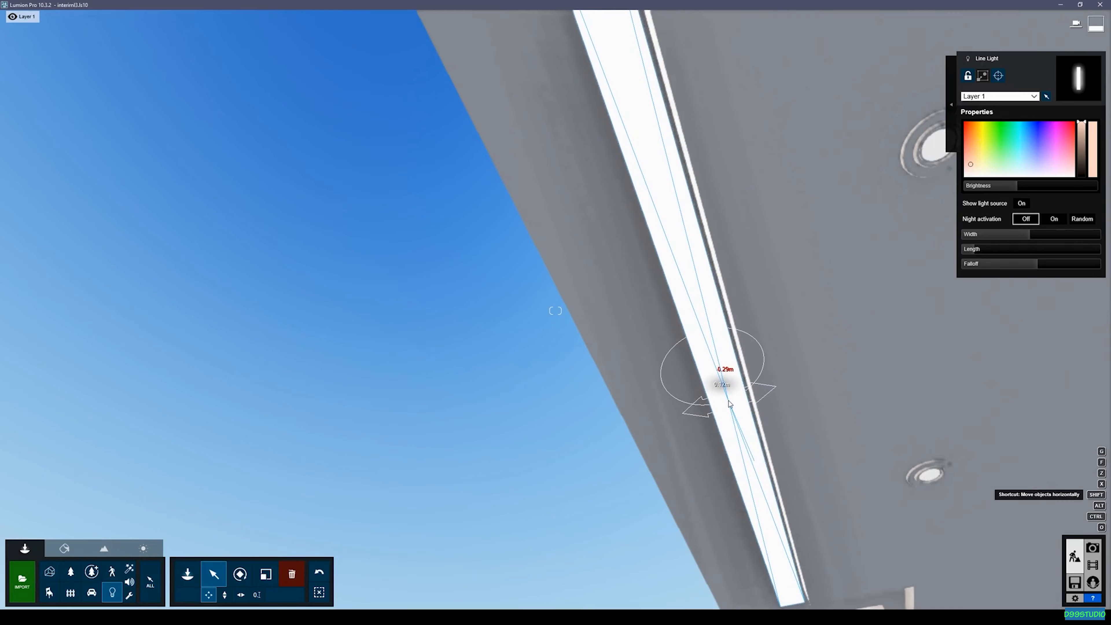
pyautogui.moveTo(730, 401); pyautogui.dragTo(734, 406)
# Copy the mirror wall's line light past the lattice partition to the ceiling edge above the nail polish racks.
pyautogui.moveTo(734, 406); pyautogui.dragTo(547, 407, button='right')
pyautogui.press('w')
pyautogui.press('s')
pyautogui.press('s')
pyautogui.moveTo(556, 310); pyautogui.dragTo(534, 321, button='right')
pyautogui.press('w')
pyautogui.press('s')
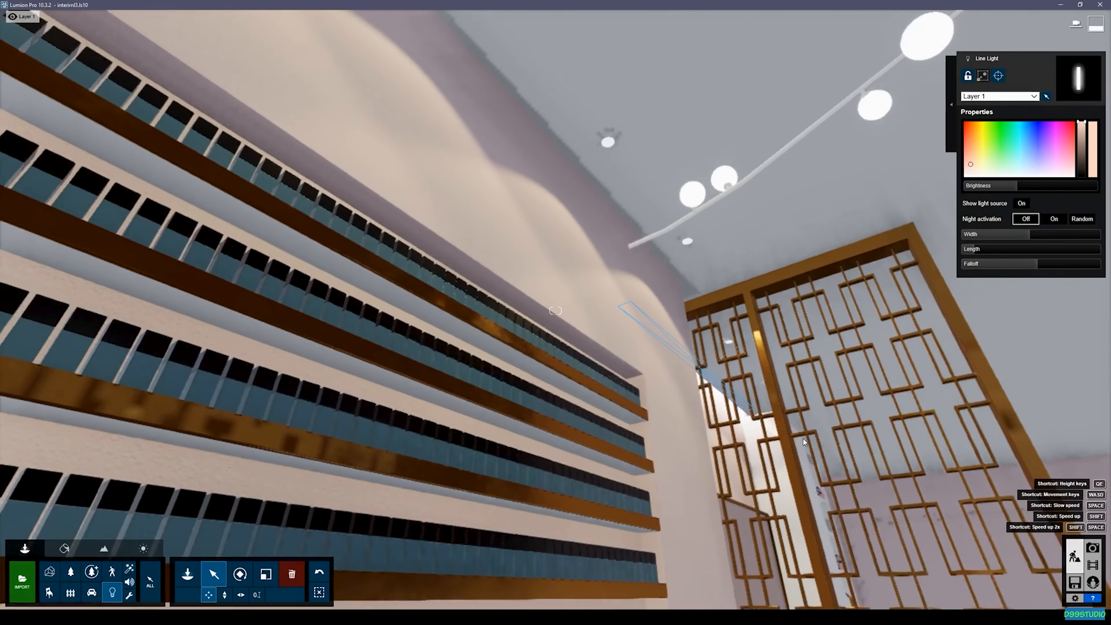
pyautogui.moveTo(701, 369); pyautogui.dragTo(585, 172)
# Centre the copied line light in the recess above the nail polish racks and set its width to about 3.1 m.
pyautogui.press('s')
pyautogui.moveTo(580, 172); pyautogui.dragTo(665, 131, button='right')
pyautogui.press('d')
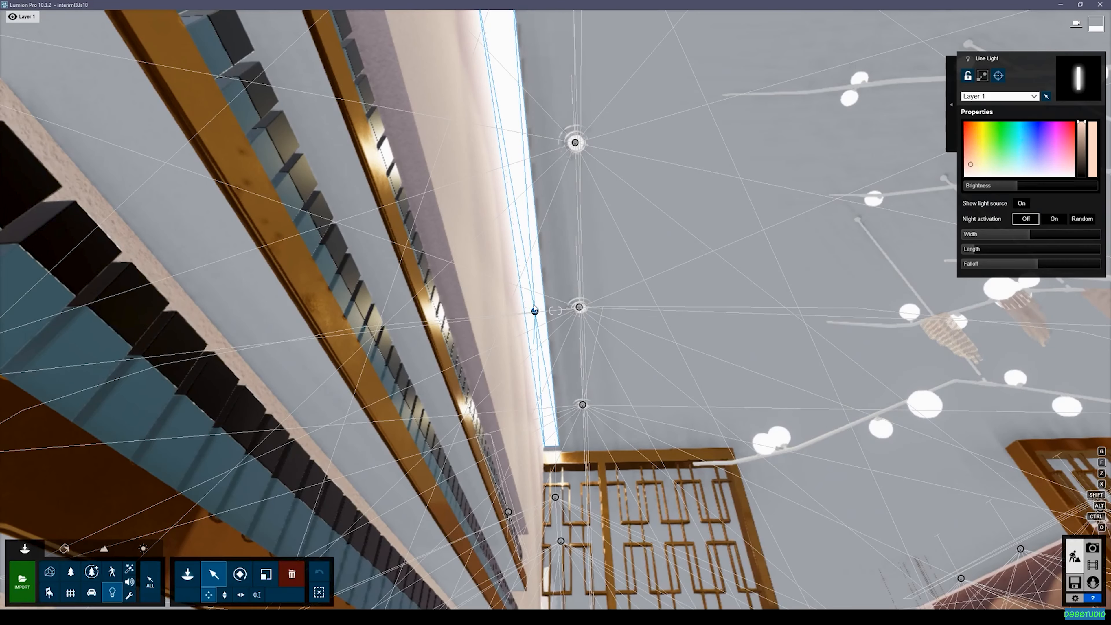
pyautogui.moveTo(535, 313); pyautogui.dragTo(534, 278)
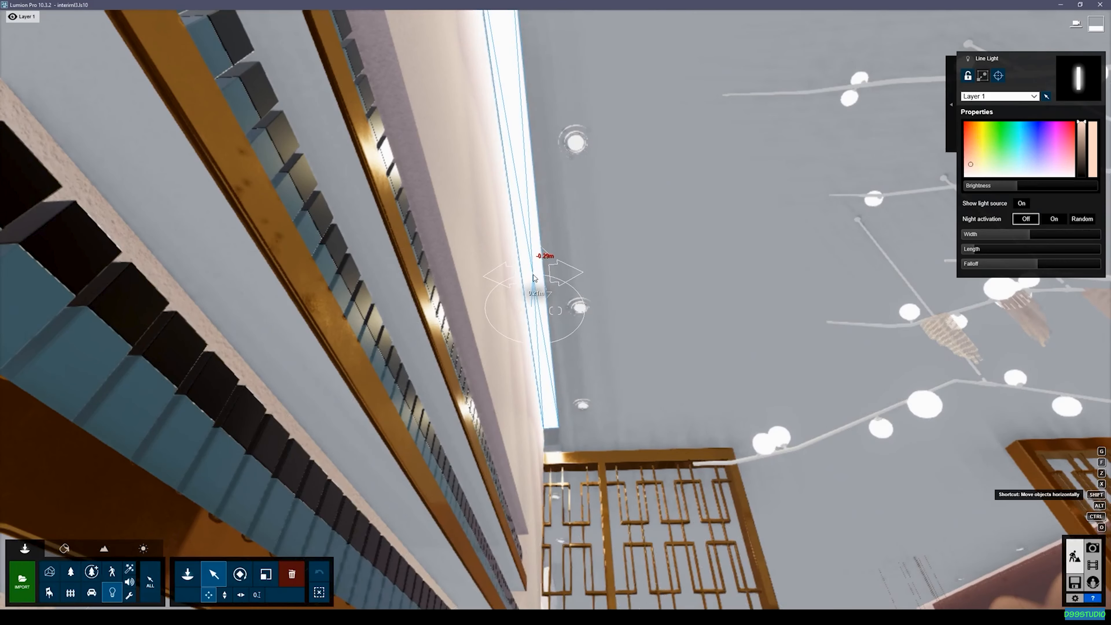
pyautogui.moveTo(537, 265)
pyautogui.mouseDown(button='right')
pyautogui.moveTo(541, 215)
pyautogui.moveTo(455, 250)
pyautogui.moveTo(431, 247)
pyautogui.moveTo(481, 241)
pyautogui.moveTo(520, 272)
pyautogui.moveTo(537, 262)
pyautogui.mouseUp(button='right')
pyautogui.press('s')
pyautogui.press('d')
pyautogui.press('e')
pyautogui.press('d')
pyautogui.moveTo(588, 224); pyautogui.dragTo(520, 225)
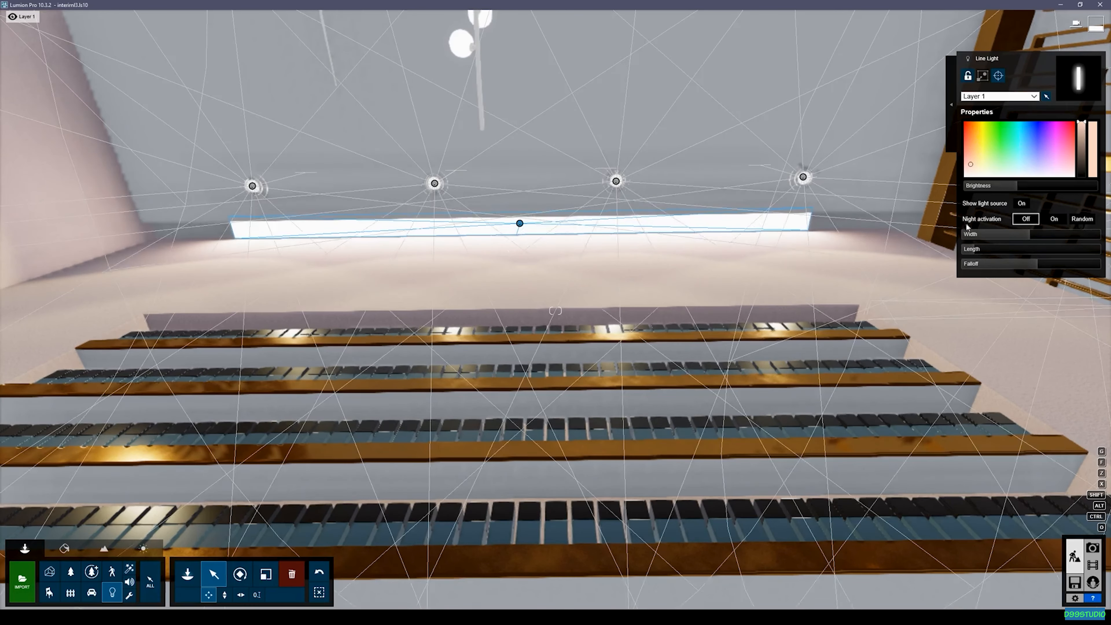
pyautogui.moveTo(1029, 237); pyautogui.dragTo(1044, 238)
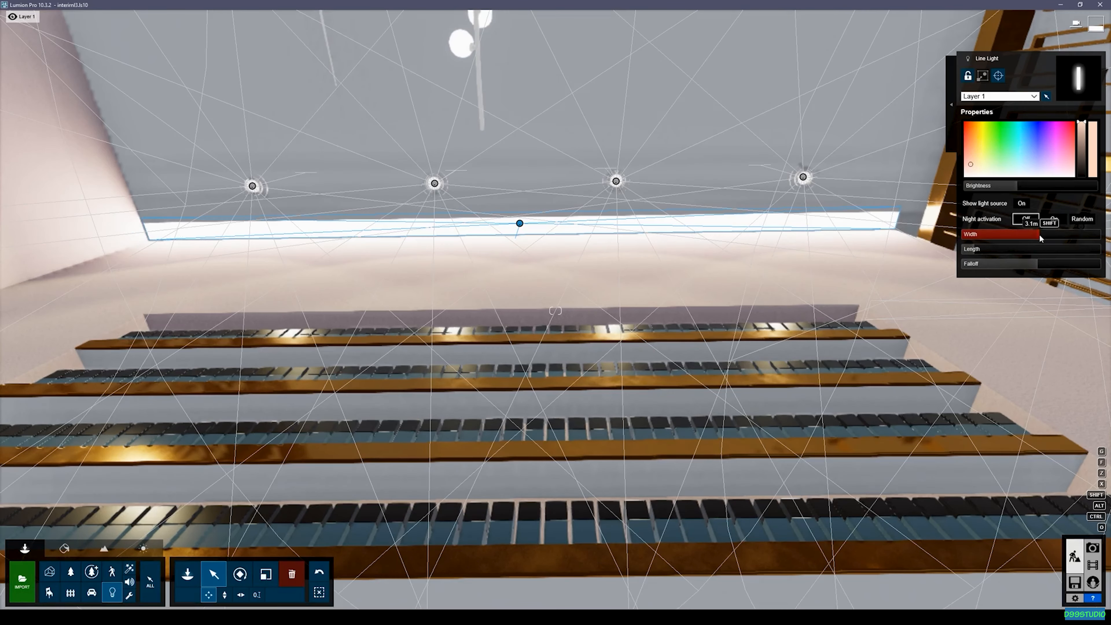
# Copy the line light to the front face of the wall pillar beside the racks and reduce its width to suit that face.
pyautogui.press('s')
pyautogui.moveTo(577, 238); pyautogui.dragTo(391, 226, button='right')
pyautogui.press('a')
pyautogui.press('w')
pyautogui.press('w')
pyautogui.press('s')
pyautogui.moveTo(922, 207); pyautogui.dragTo(534, 118)
pyautogui.moveTo(1019, 234); pyautogui.dragTo(989, 239)
# Shift the short line light along the pillar's front face to fit the ceiling recess.
pyautogui.press('a')
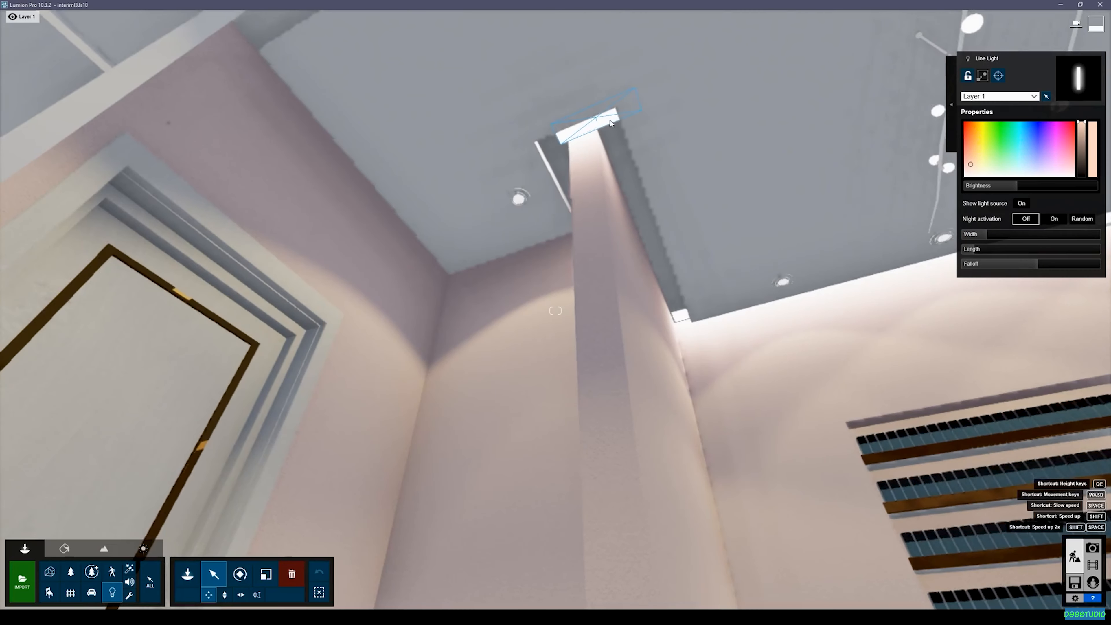
pyautogui.moveTo(599, 117)
pyautogui.moveTo(598, 118); pyautogui.dragTo(586, 123)
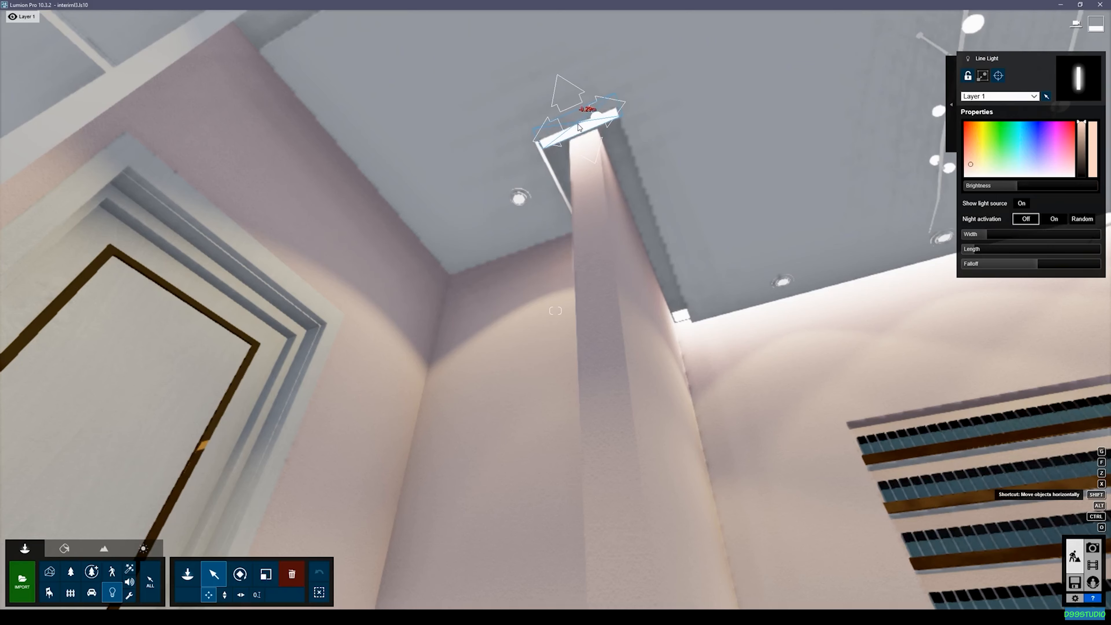
pyautogui.moveTo(578, 128); pyautogui.dragTo(581, 127)
pyautogui.moveTo(581, 127); pyautogui.dragTo(596, 126, button='right')
pyautogui.press('d')
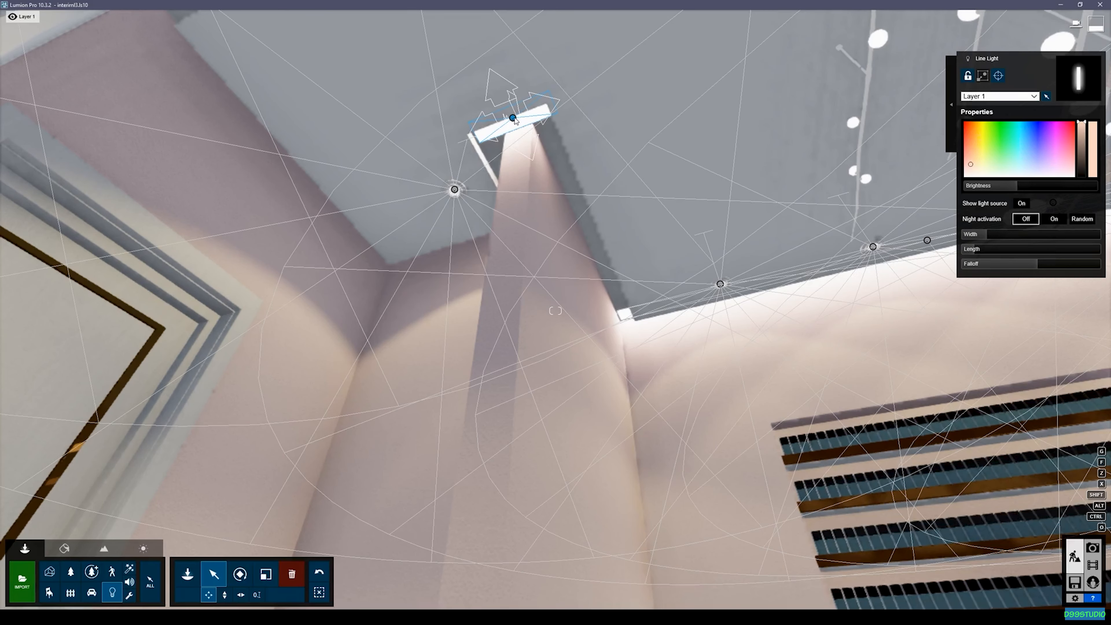
# Copy the short line light to the pillar's side facing the nail polish racks and rotate its heading to 90°.
pyautogui.keyDown('alt'); pyautogui.moveTo(517, 123); pyautogui.dragTo(573, 172); pyautogui.keyUp('alt')
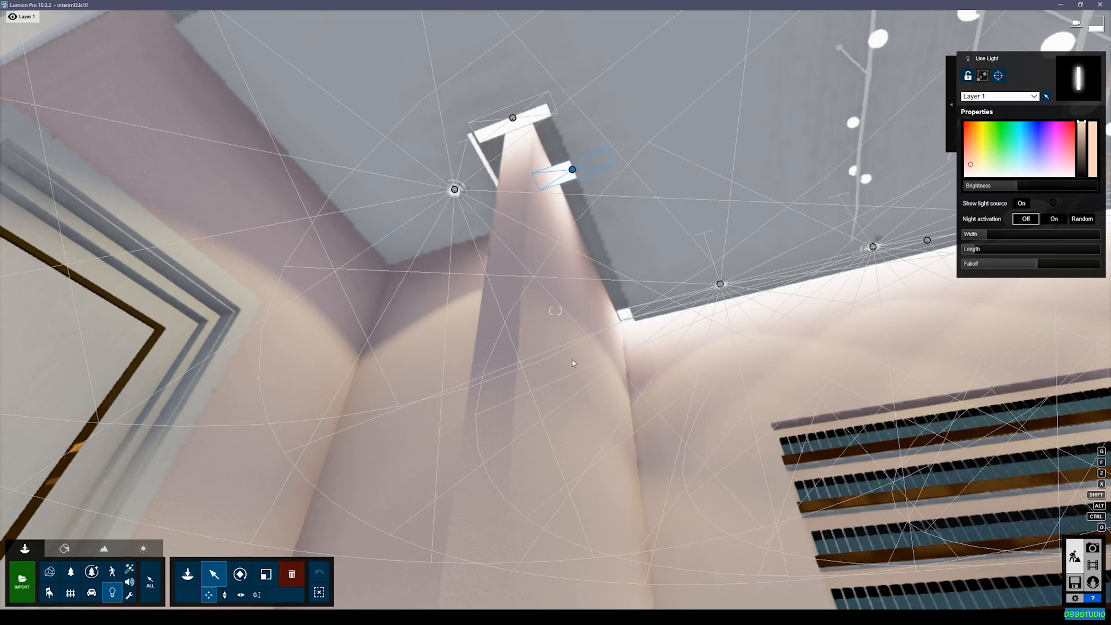
pyautogui.press('r')
pyautogui.moveTo(403, 577); pyautogui.dragTo(419, 580)
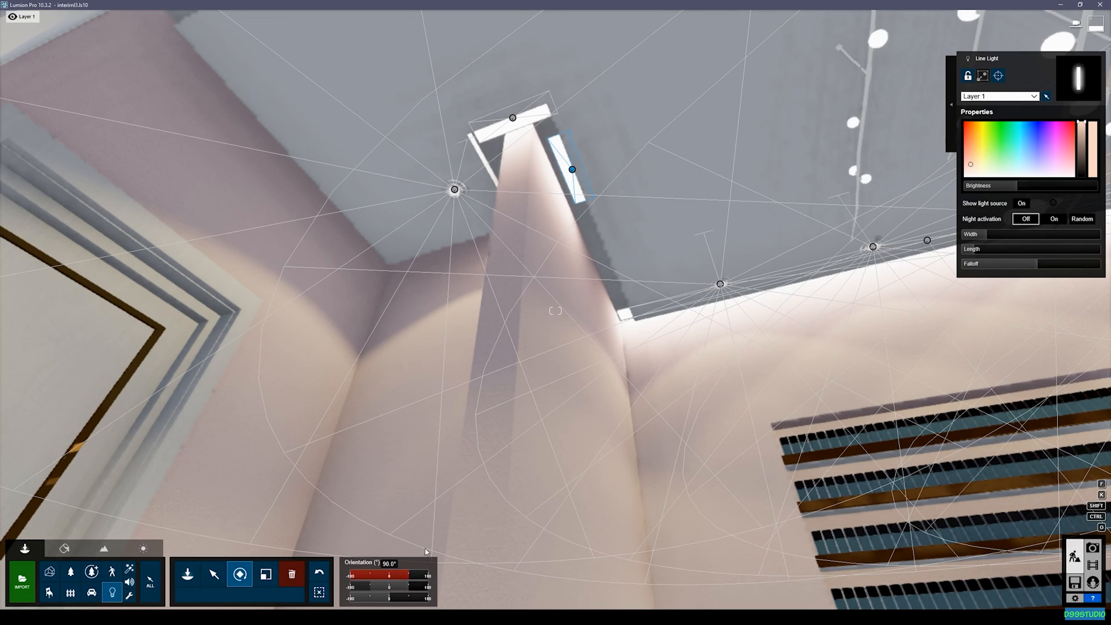
pyautogui.click(380, 579)
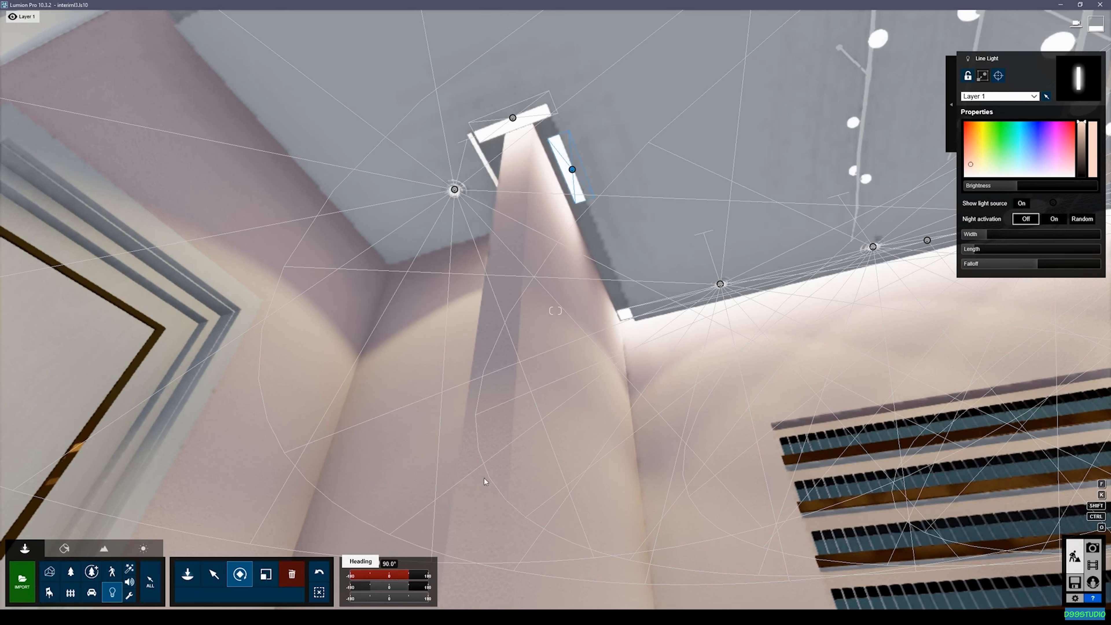
pyautogui.press('m')
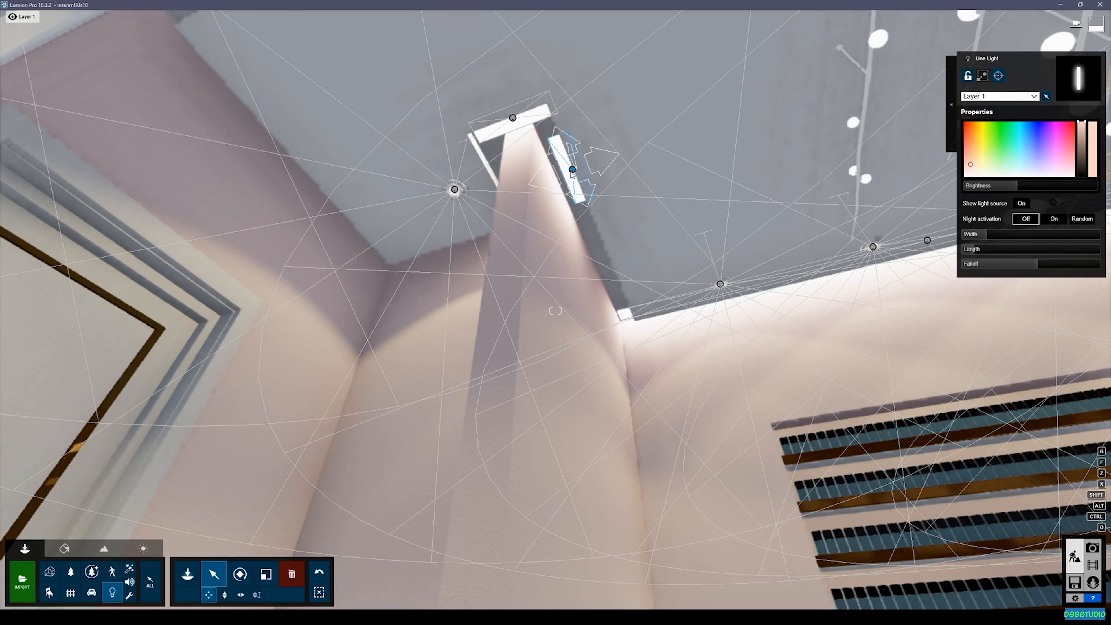
# Align the rotated line light with the recess along the pillar's side and set its width to 1.3 m.
pyautogui.moveTo(572, 171); pyautogui.dragTo(586, 222)
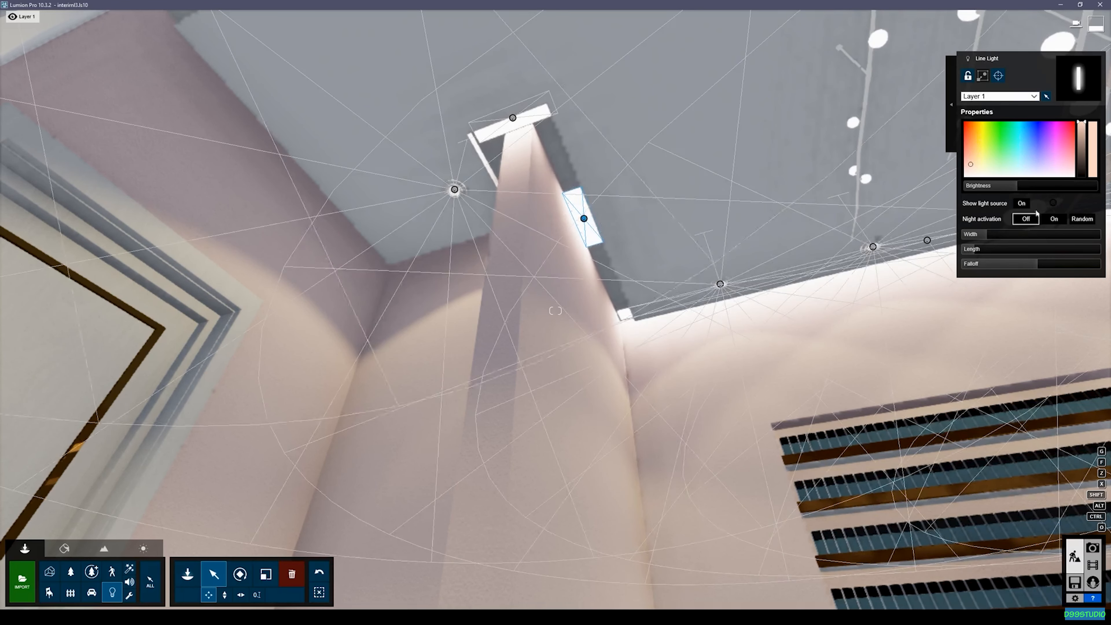
pyautogui.moveTo(998, 238); pyautogui.dragTo(1011, 239)
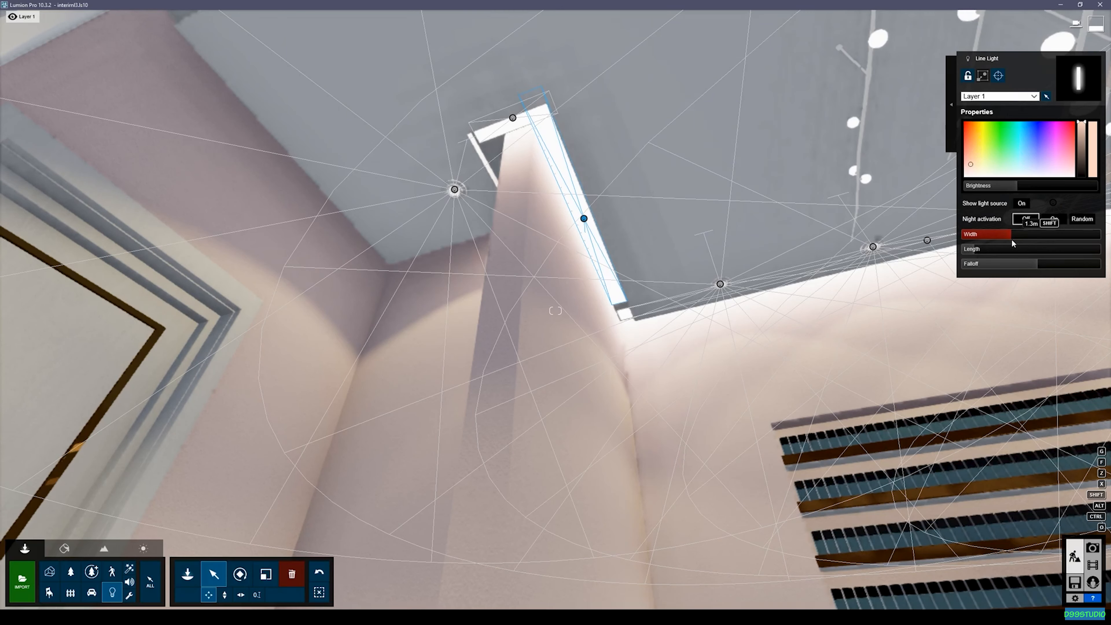
pyautogui.moveTo(585, 219); pyautogui.dragTo(591, 226)
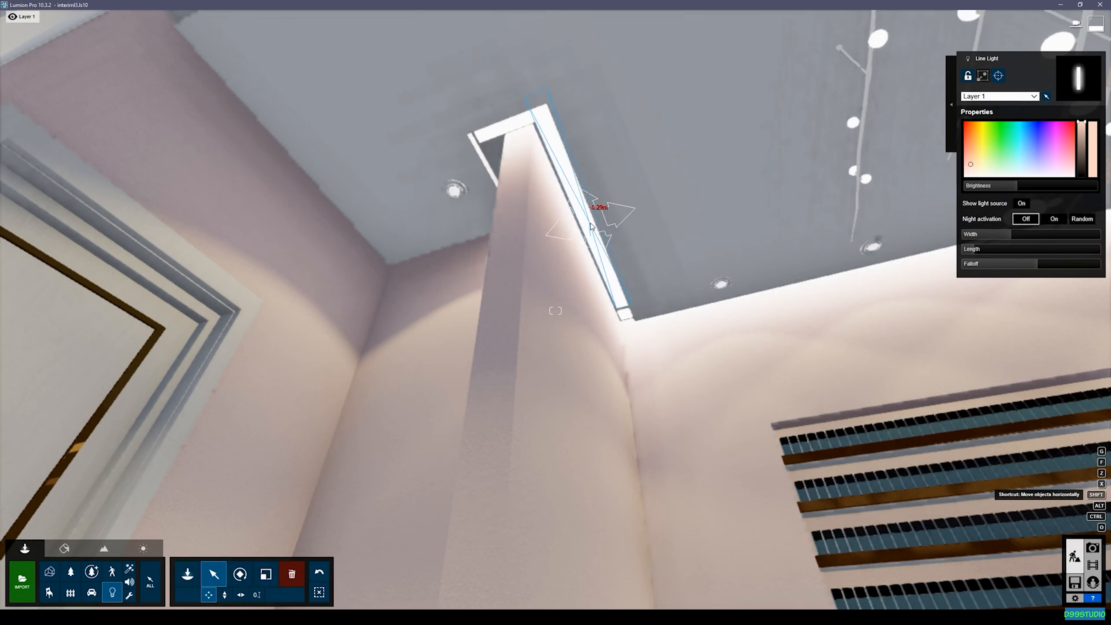
pyautogui.moveTo(591, 229); pyautogui.dragTo(591, 230)
# Copy the 1.3 m line light from the pillar's side to the ceiling area by the door beside the display shelves.
pyautogui.moveTo(603, 232); pyautogui.dragTo(687, 241, button='right')
pyautogui.press('a')
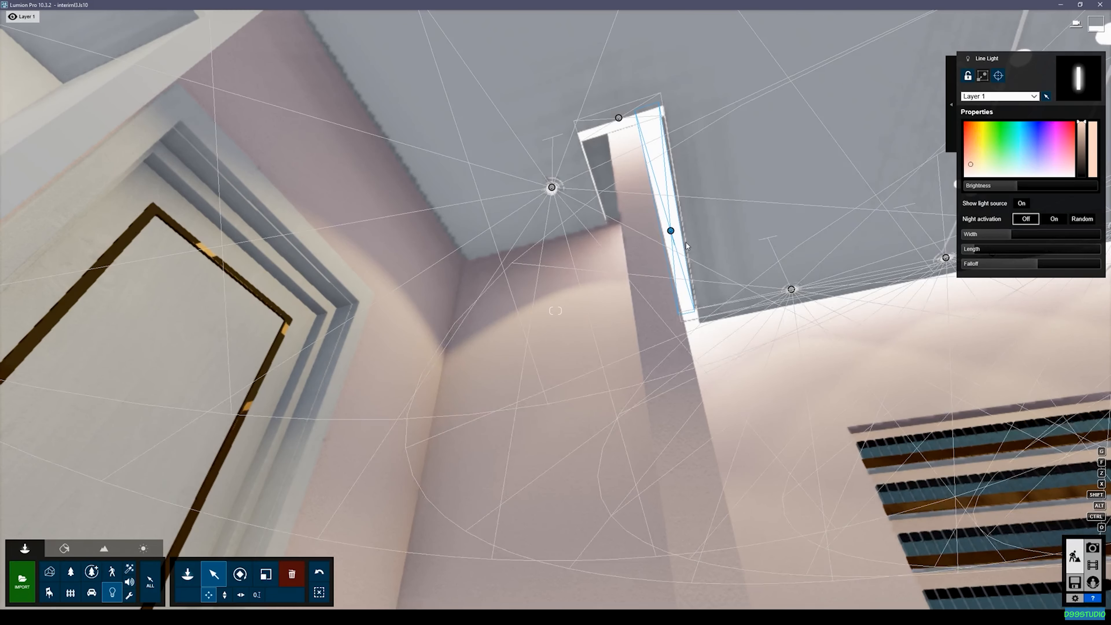
pyautogui.press('a')
pyautogui.press('d')
pyautogui.moveTo(602, 138); pyautogui.dragTo(520, 144, button='right')
pyautogui.press('s')
pyautogui.press('a')
pyautogui.press('w')
pyautogui.press('a')
pyautogui.moveTo(747, 151); pyautogui.dragTo(758, 149, button='right')
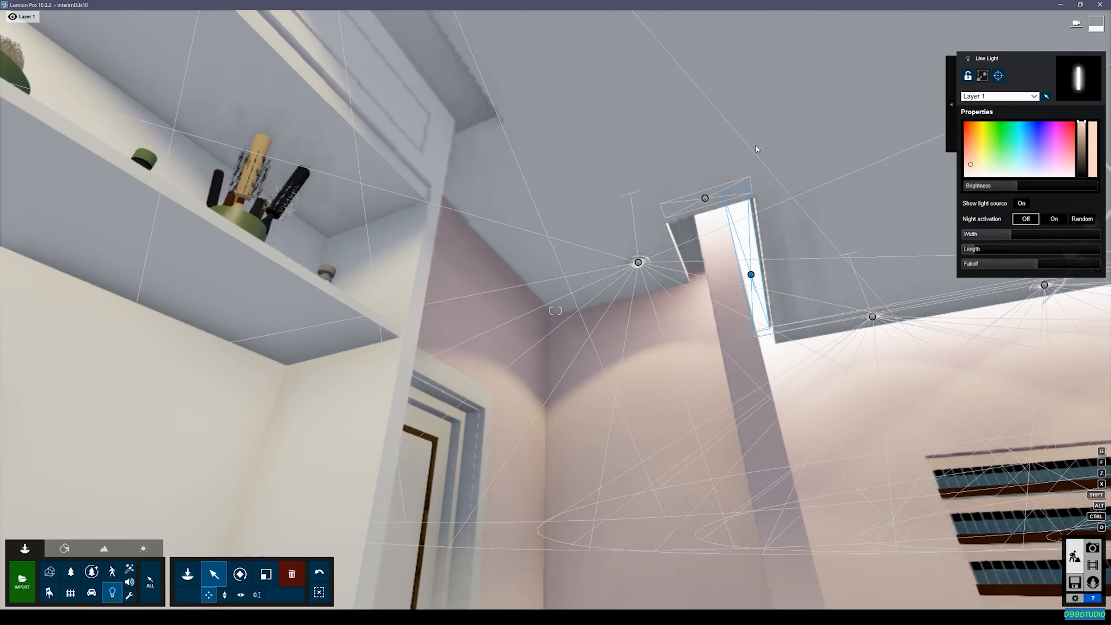
pyautogui.keyDown('alt'); pyautogui.moveTo(752, 274); pyautogui.dragTo(484, 228); pyautogui.keyUp('alt')
# Position the copied line light in the ceiling recess above the door, between the display shelves and the corner.
pyautogui.press('w')
pyautogui.moveTo(483, 228)
pyautogui.mouseDown(button='right')
pyautogui.moveTo(486, 250)
pyautogui.moveTo(455, 210)
pyautogui.moveTo(474, 239)
pyautogui.mouseUp(button='right')
pyautogui.press('w')
pyautogui.press('s')
pyautogui.press('s')
pyautogui.keyDown('shift'); pyautogui.moveTo(512, 278); pyautogui.dragTo(533, 292); pyautogui.keyUp('shift')
pyautogui.press('s')
pyautogui.moveTo(534, 292); pyautogui.dragTo(527, 286, button='right')
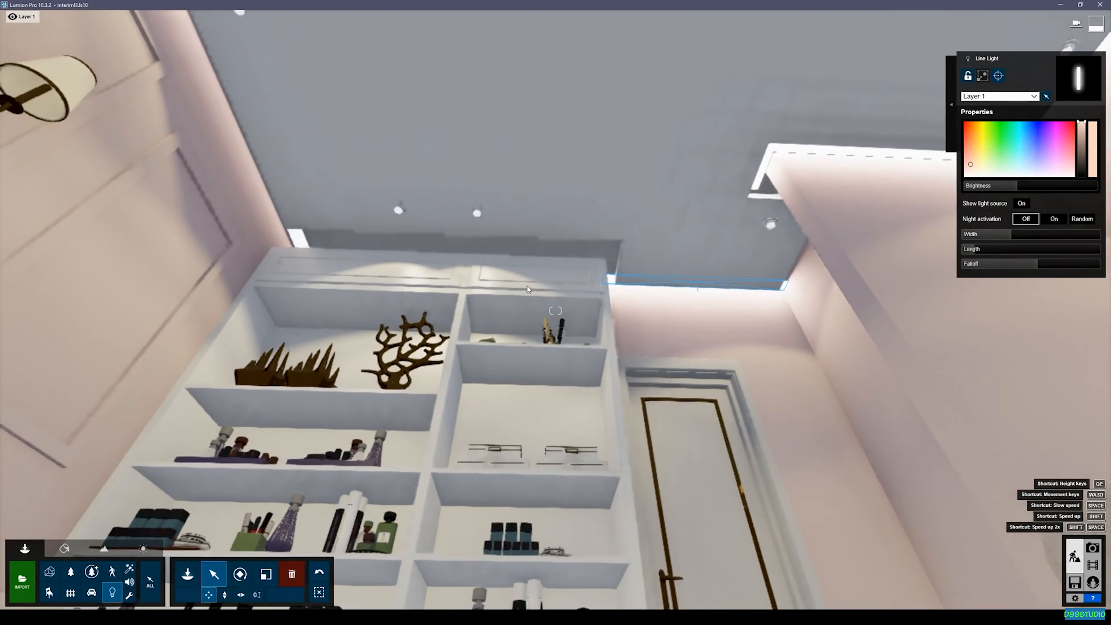
# Copy the door's line light to the recess above the display shelves, set its width to 2.0 m and align it there.
pyautogui.keyDown('shift'); pyautogui.moveTo(705, 283); pyautogui.dragTo(457, 246); pyautogui.keyUp('shift')
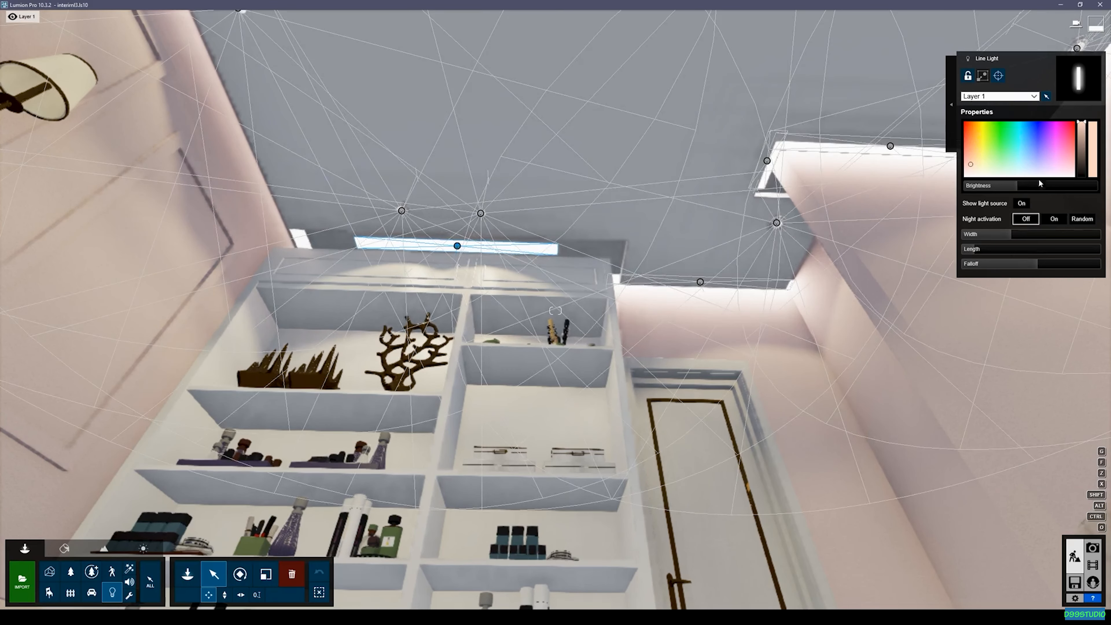
pyautogui.keyDown('shift'); pyautogui.moveTo(1014, 235); pyautogui.dragTo(1027, 235); pyautogui.keyUp('shift')
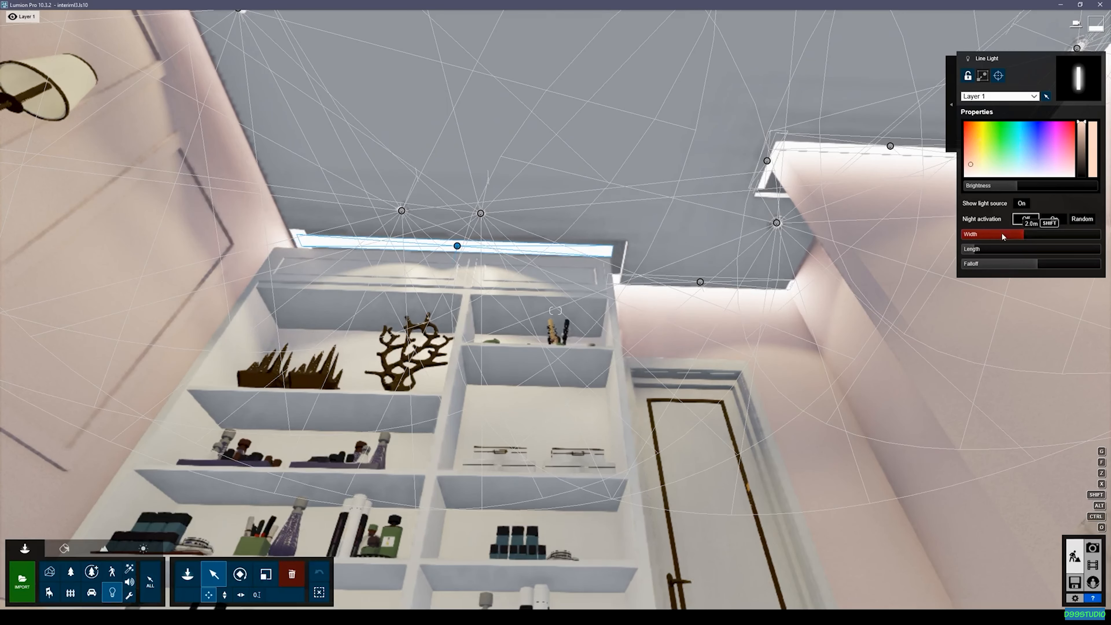
pyautogui.keyDown('shift'); pyautogui.moveTo(460, 249); pyautogui.dragTo(461, 251); pyautogui.keyUp('shift')
# Copy the pillar's short line light to the recess at the display shelves' door-side end and fine-tune the long shelf light's position.
pyautogui.click(768, 163)
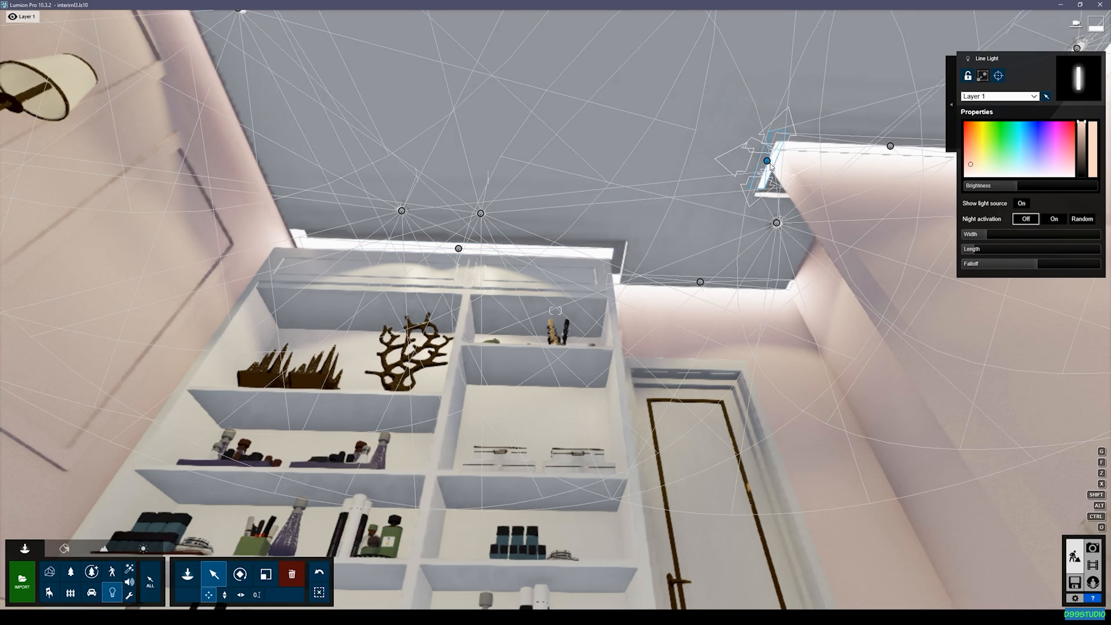
pyautogui.moveTo(766, 163); pyautogui.dragTo(617, 261)
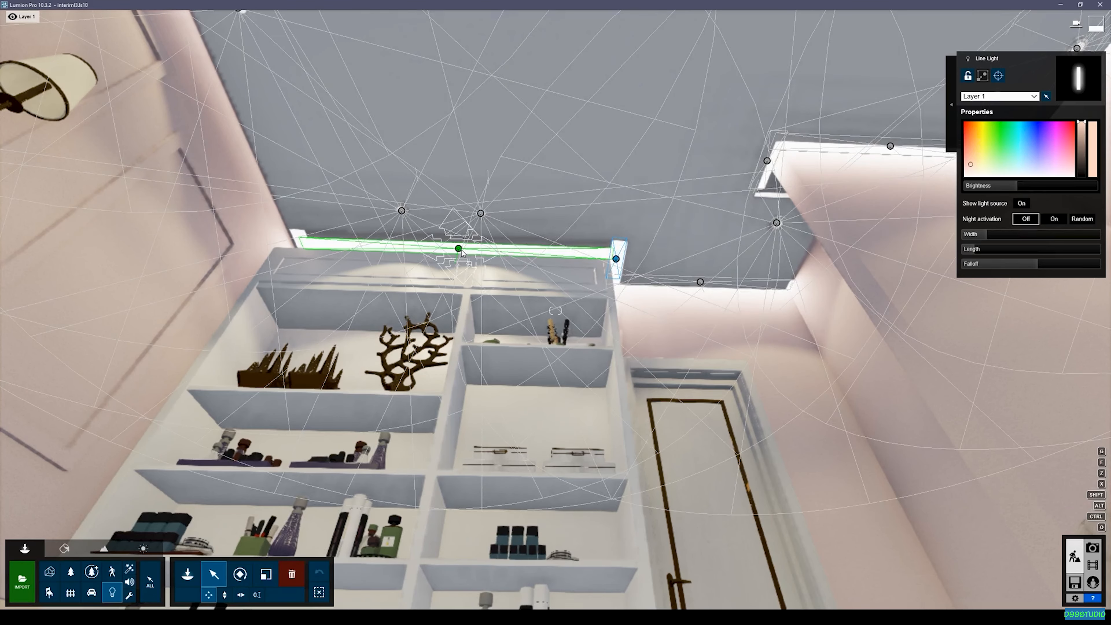
pyautogui.moveTo(460, 249); pyautogui.dragTo(459, 248)
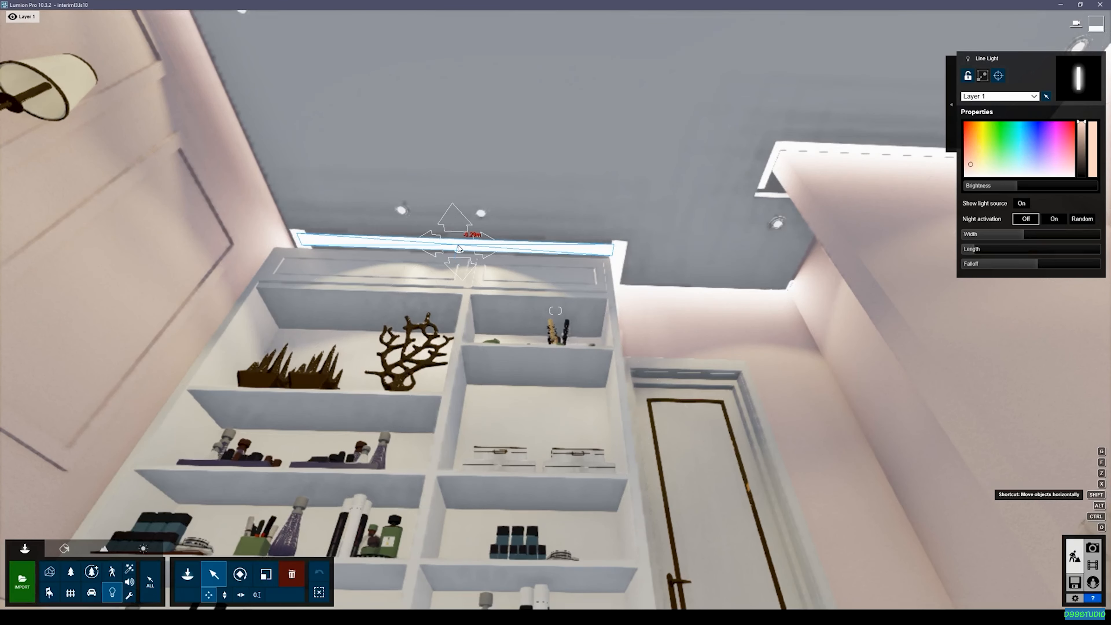
# Examine the overall line lighting from the entrance, looking past the moovit counter and lattice partitions to the display shelves.
pyautogui.press('s')
pyautogui.moveTo(491, 238); pyautogui.dragTo(462, 309, button='right')
pyautogui.press('d')
pyautogui.press('s')
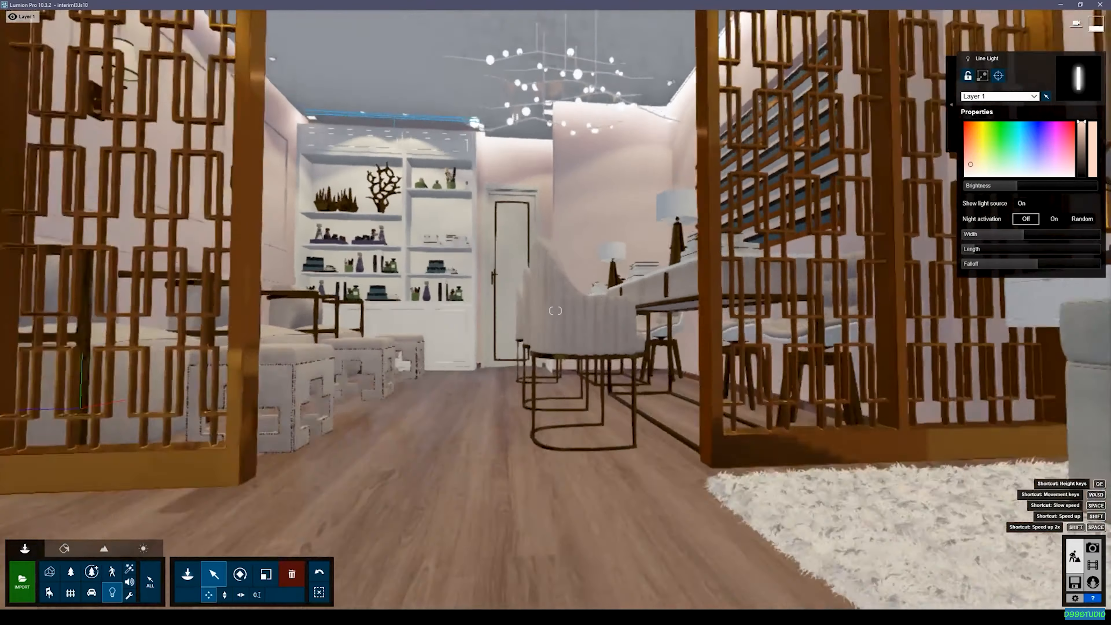
pyautogui.press('d')
pyautogui.press('q')
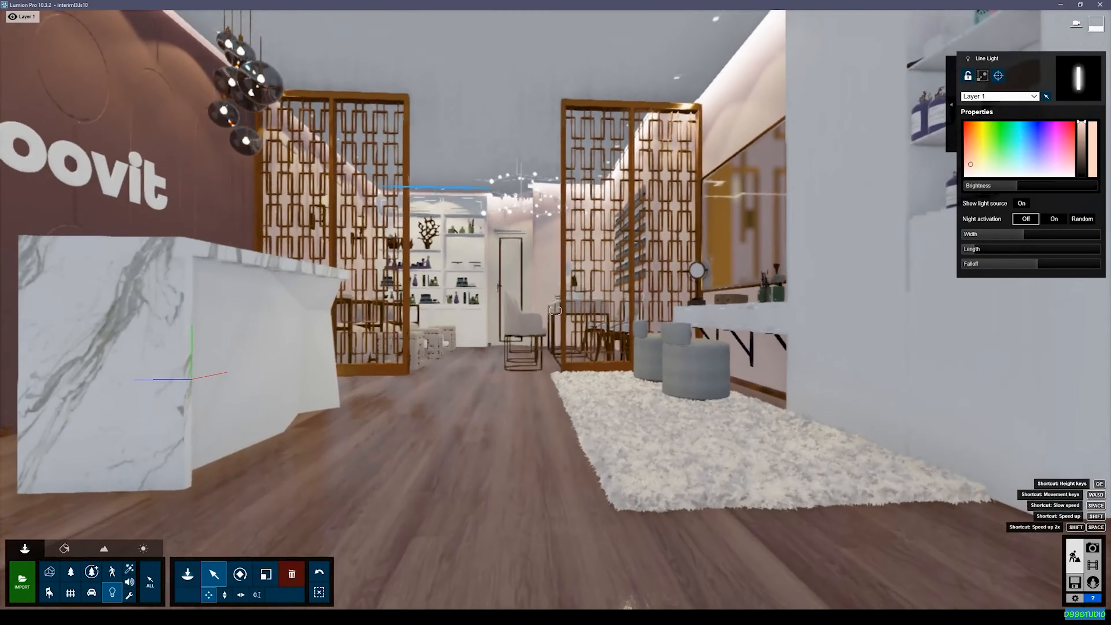
pyautogui.press('s')
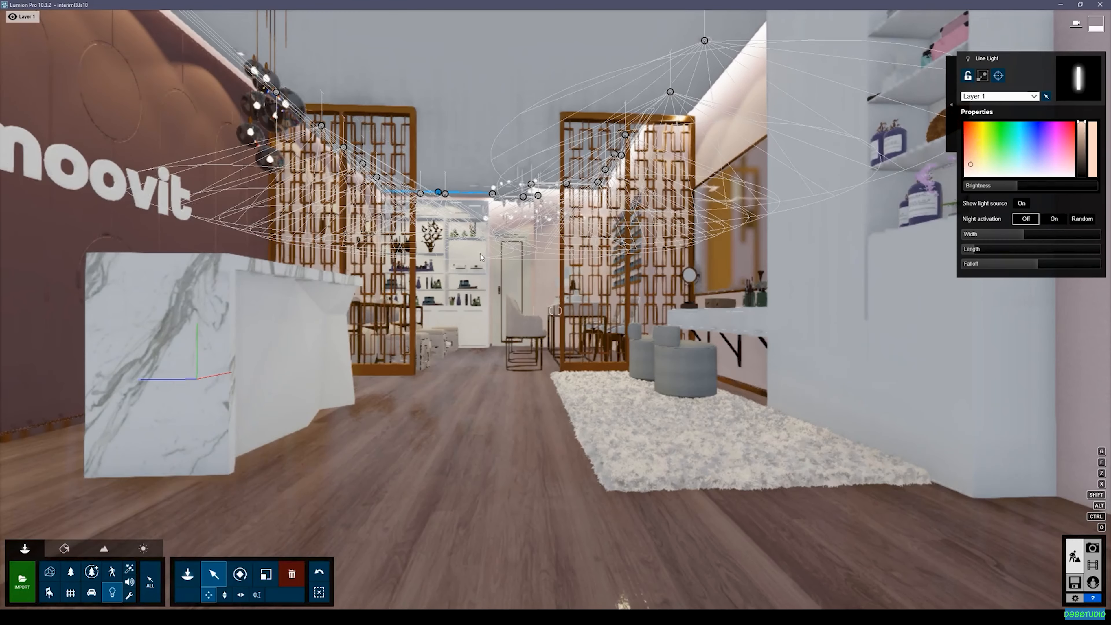
# Copy the line light from the mirror wall's ceiling recess to the ceiling above the tall shelf cabinet beside it.
pyautogui.press('a')
pyautogui.moveTo(446, 193); pyautogui.dragTo(574, 125, button='right')
pyautogui.press('w')
pyautogui.press('a')
pyautogui.press('d')
pyautogui.press('d')
pyautogui.press('a')
pyautogui.press('d')
pyautogui.press('d')
pyautogui.press('a')
pyautogui.press('d')
pyautogui.press('d')
pyautogui.press('s')
pyautogui.press('w')
pyautogui.press('w')
pyautogui.press('s')
pyautogui.press('w')
pyautogui.press('s')
pyautogui.press('a')
pyautogui.moveTo(324, 207); pyautogui.dragTo(728, 306)
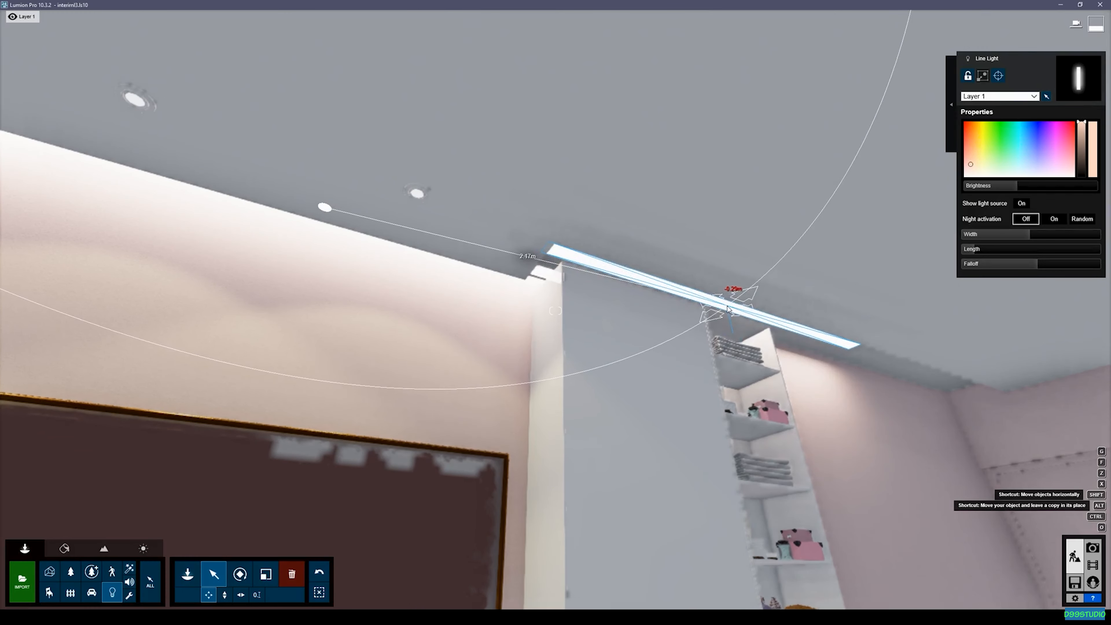
pyautogui.moveTo(727, 306); pyautogui.dragTo(757, 312, button='right')
pyautogui.press('w')
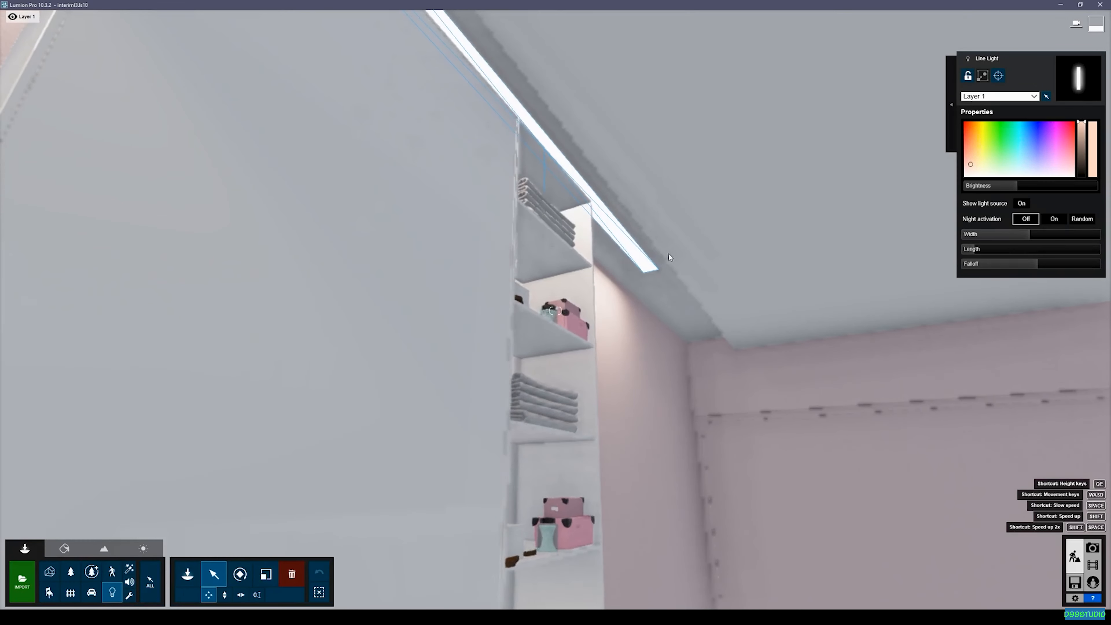
# Align the copied line light with the ceiling recess along the front of the tall cabinet and remove its stray duplicate.
pyautogui.press('a')
pyautogui.moveTo(697, 350); pyautogui.dragTo(629, 283, button='right')
pyautogui.press('a')
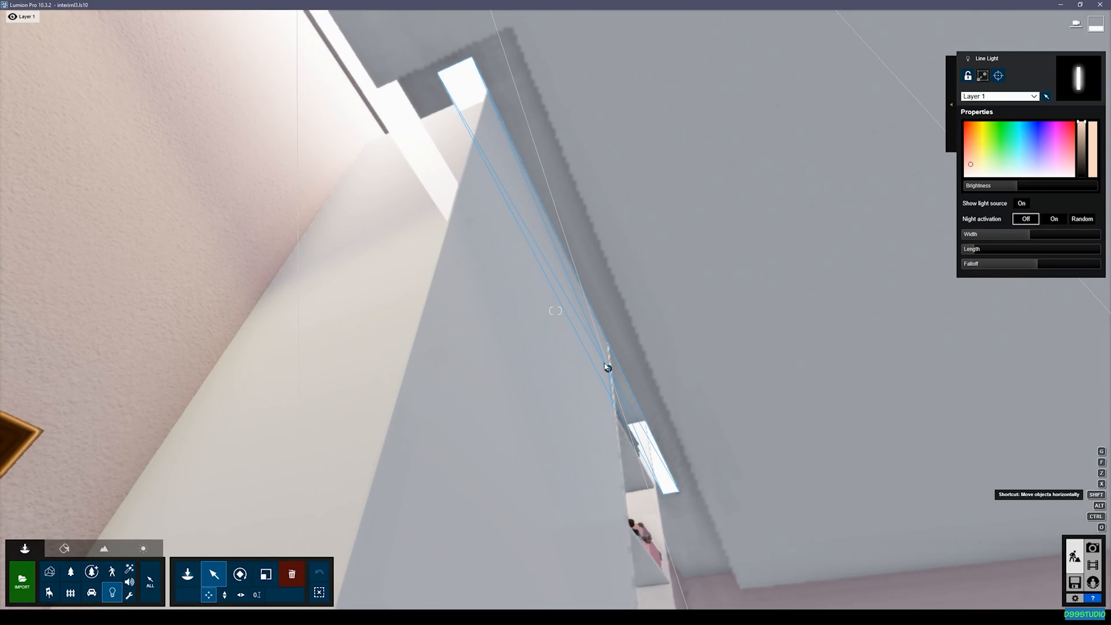
pyautogui.moveTo(608, 369); pyautogui.dragTo(631, 355)
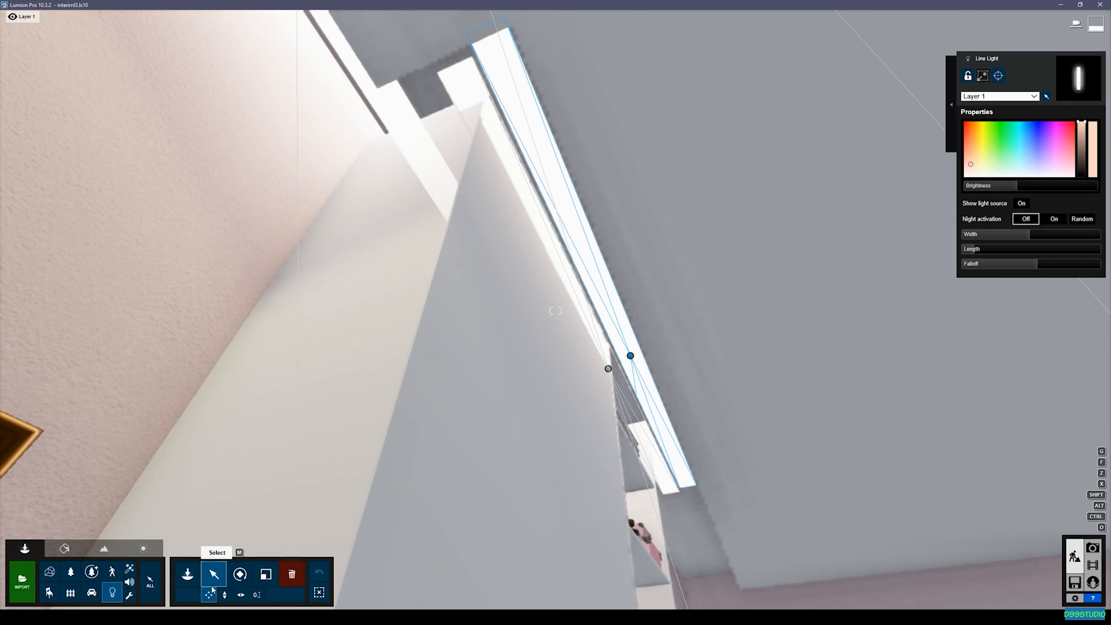
pyautogui.click(285, 577)
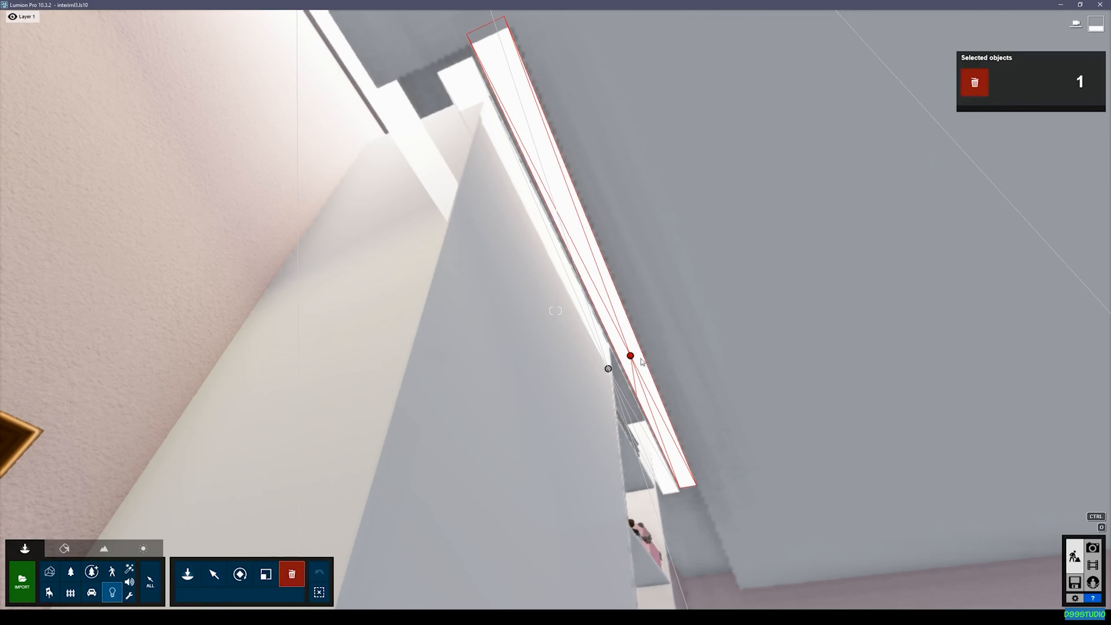
pyautogui.click(630, 356)
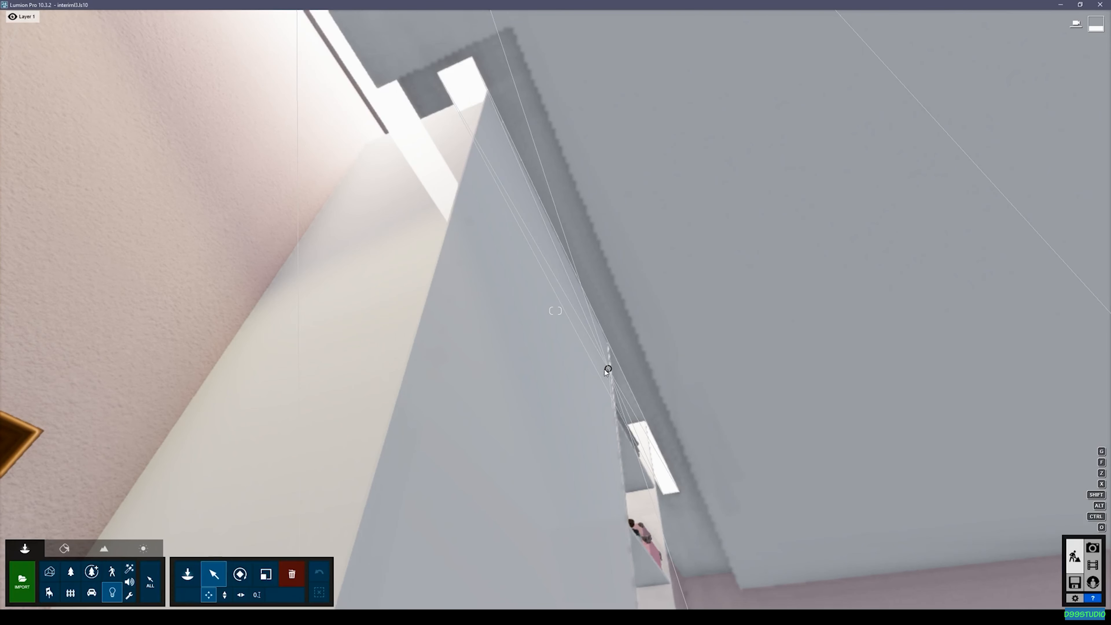
pyautogui.moveTo(608, 369); pyautogui.dragTo(487, 255)
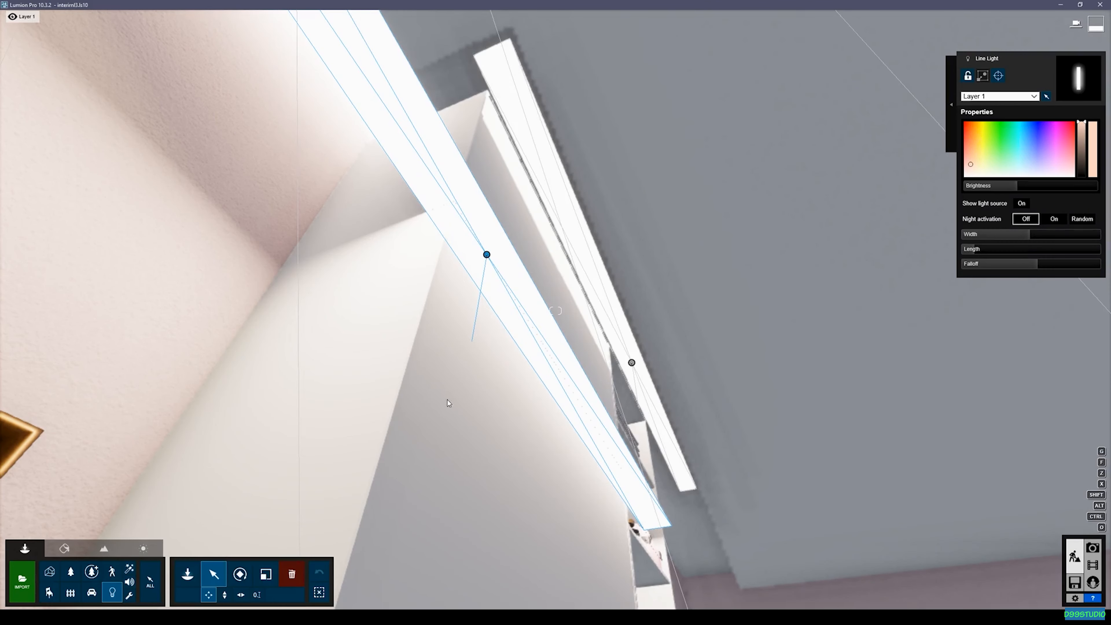
pyautogui.click(292, 574)
pyautogui.click(214, 574)
pyautogui.click(632, 363)
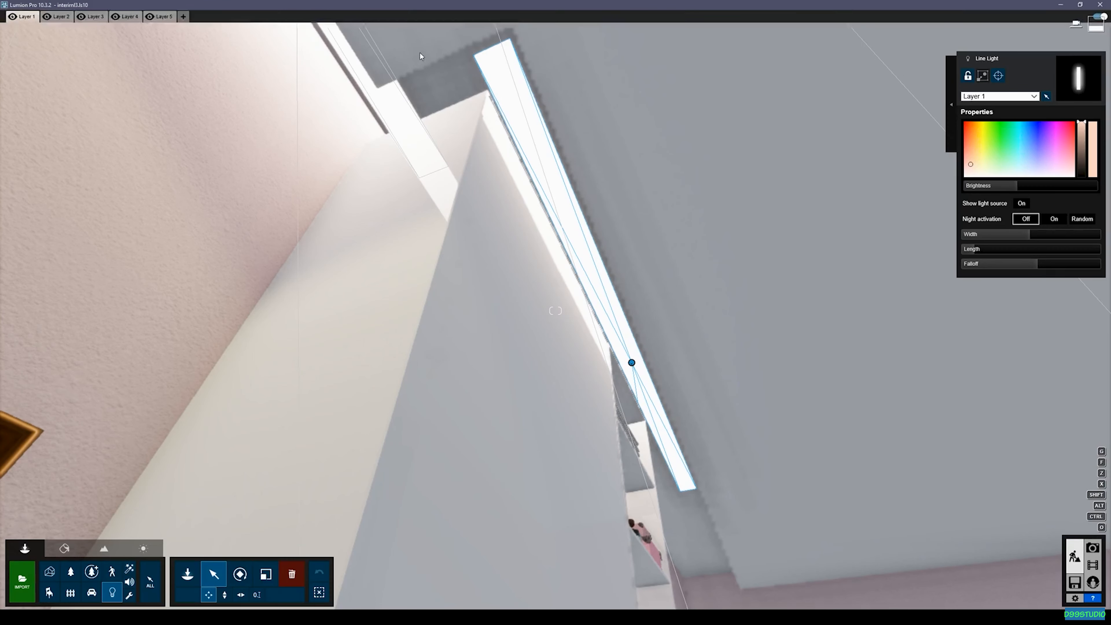
pyautogui.keyDown('alt'); pyautogui.moveTo(631, 363); pyautogui.dragTo(567, 319); pyautogui.keyUp('alt')
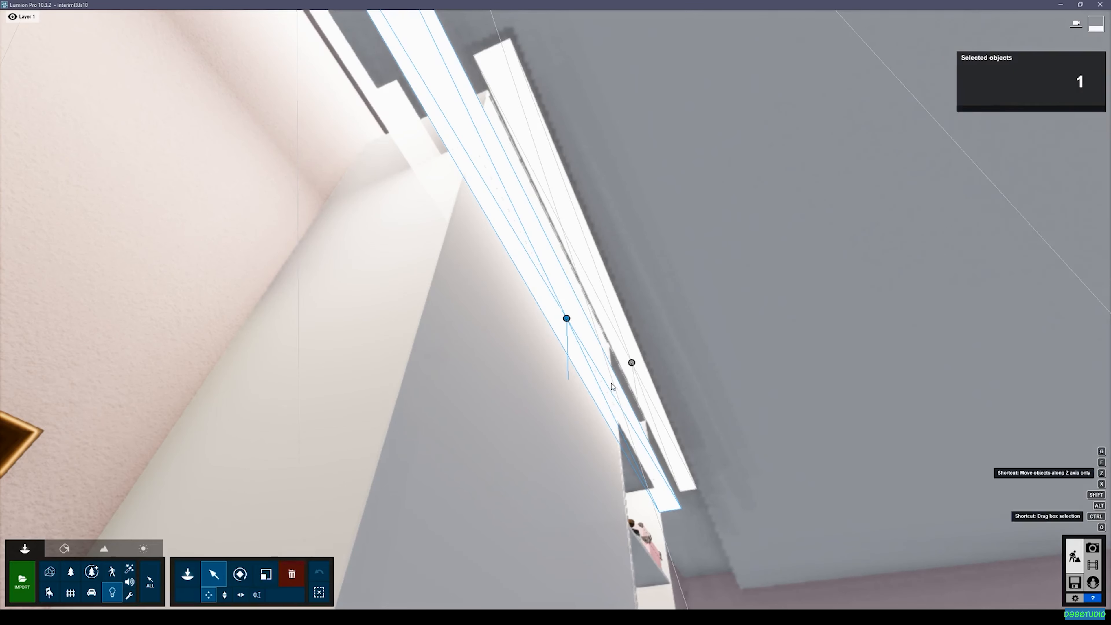
pyautogui.click(290, 575)
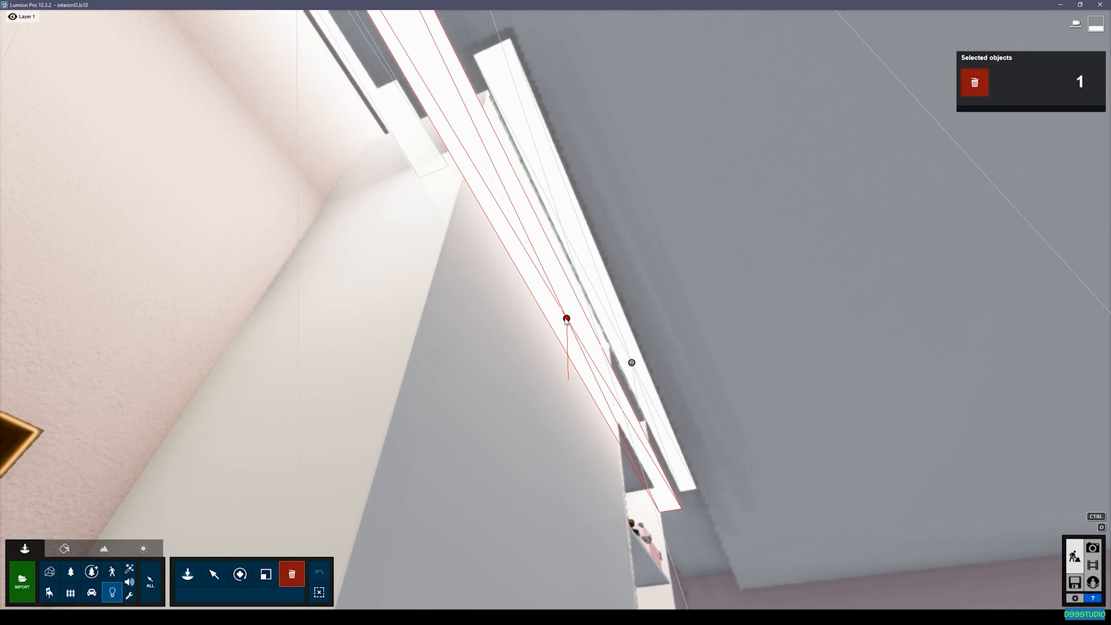
pyautogui.click(567, 318)
# Copy the tall cabinet's long line light towards the mirror wall and rotate the copy perpendicular to the original.
pyautogui.click(214, 574)
pyautogui.click(632, 363)
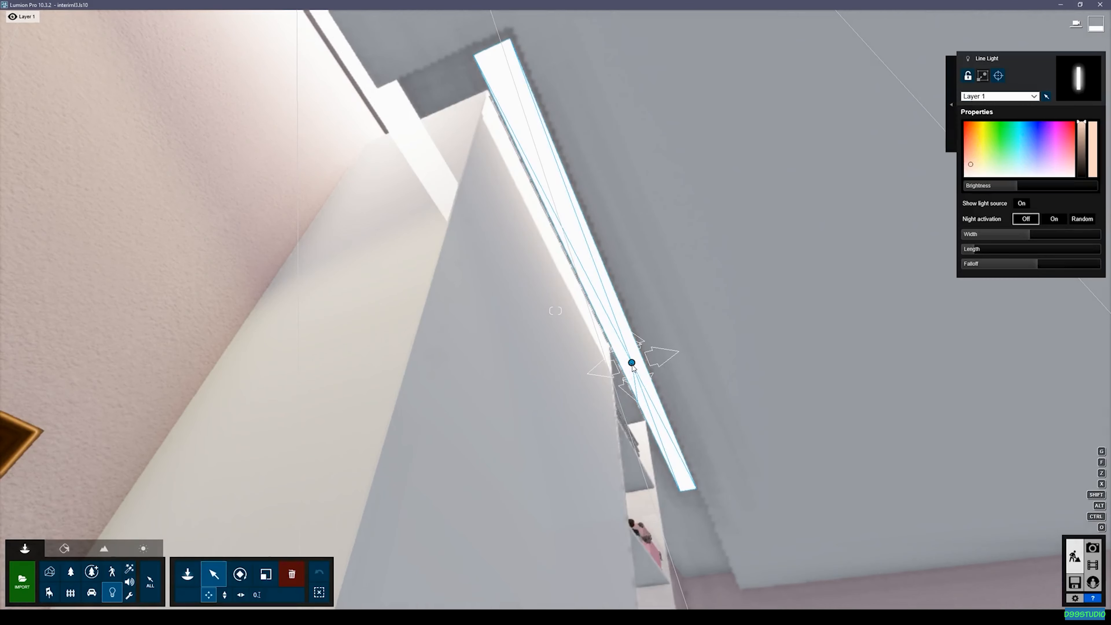
pyautogui.keyDown('alt'); pyautogui.moveTo(631, 363); pyautogui.dragTo(541, 272); pyautogui.keyUp('alt')
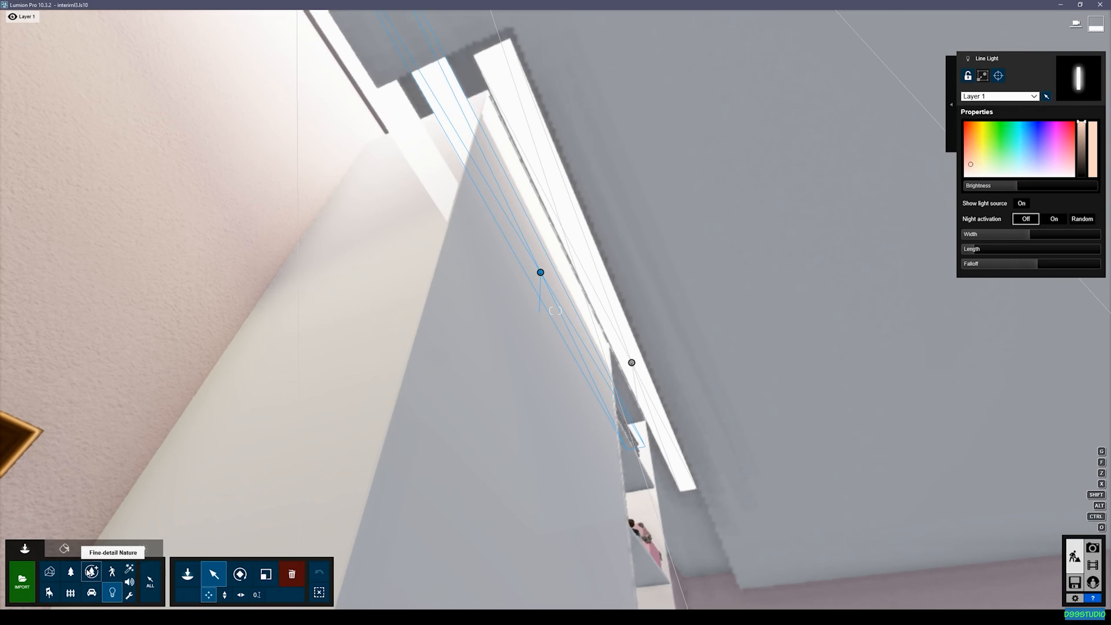
pyautogui.click(240, 575)
pyautogui.moveTo(386, 575); pyautogui.dragTo(411, 580)
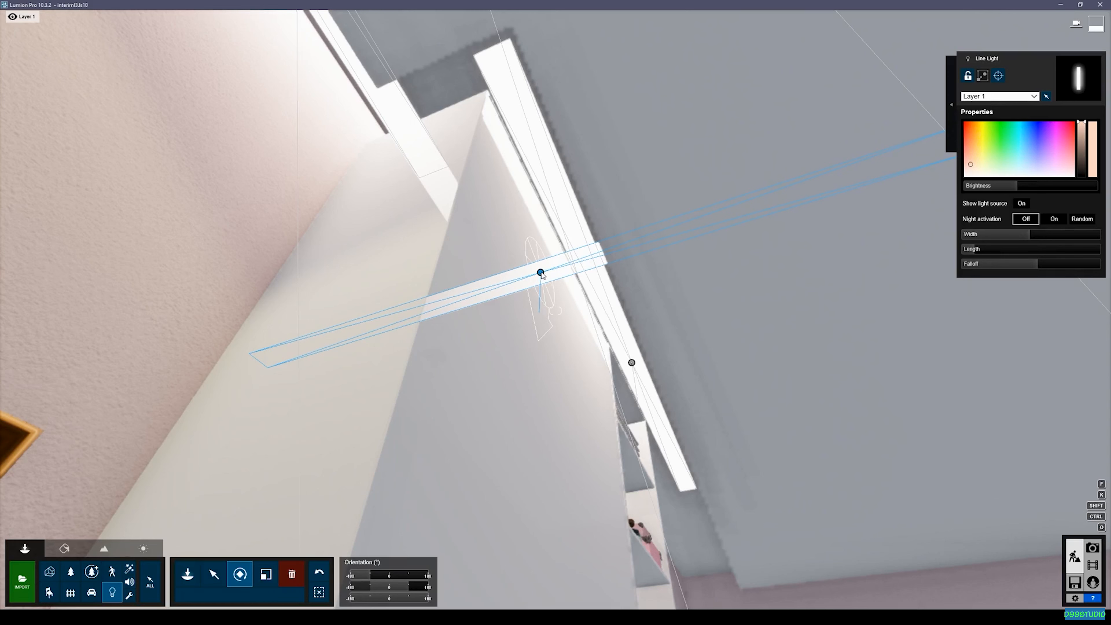
# Move the rotated line light to the mirror-side end of the cabinet recess and reduce its width to fit.
pyautogui.press('m')
pyautogui.moveTo(541, 272); pyautogui.dragTo(464, 79)
pyautogui.moveTo(1029, 237); pyautogui.dragTo(986, 238)
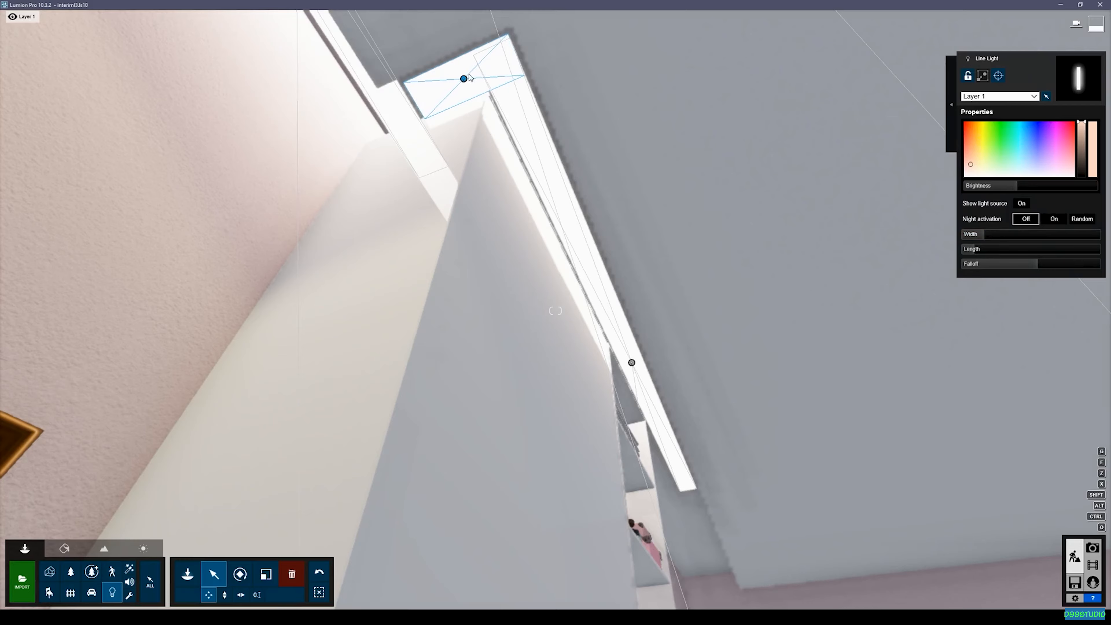
pyautogui.moveTo(464, 80); pyautogui.dragTo(453, 83)
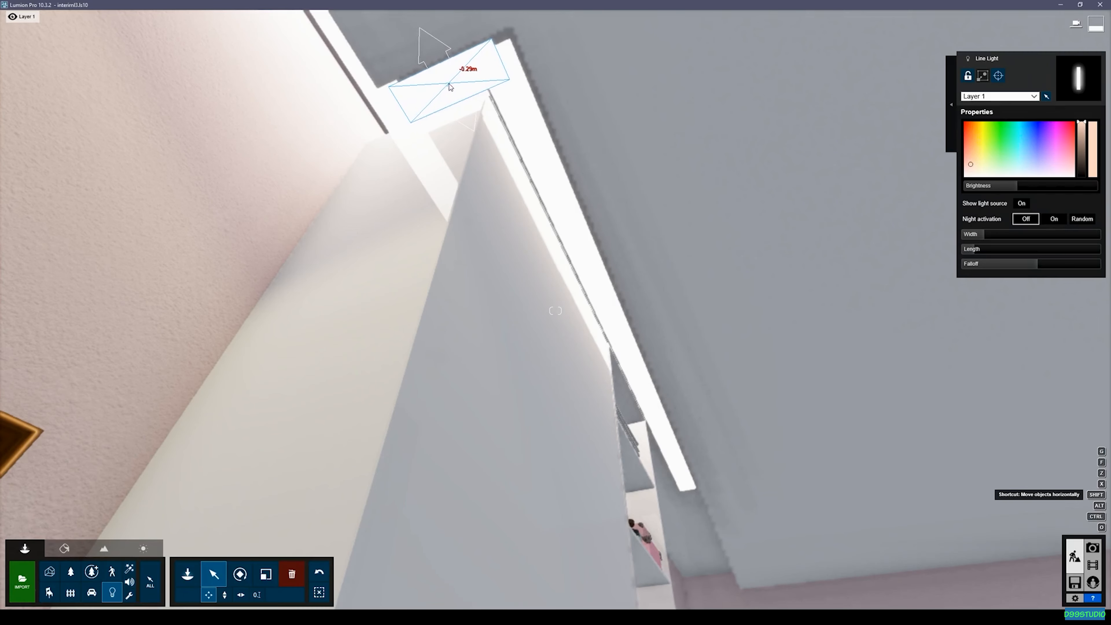
# Shift the long line light above the back display shelves horizontally, further into its ceiling recess.
pyautogui.press('s')
pyautogui.moveTo(449, 83); pyautogui.dragTo(404, 209, button='right')
pyautogui.press('d')
pyautogui.press('s')
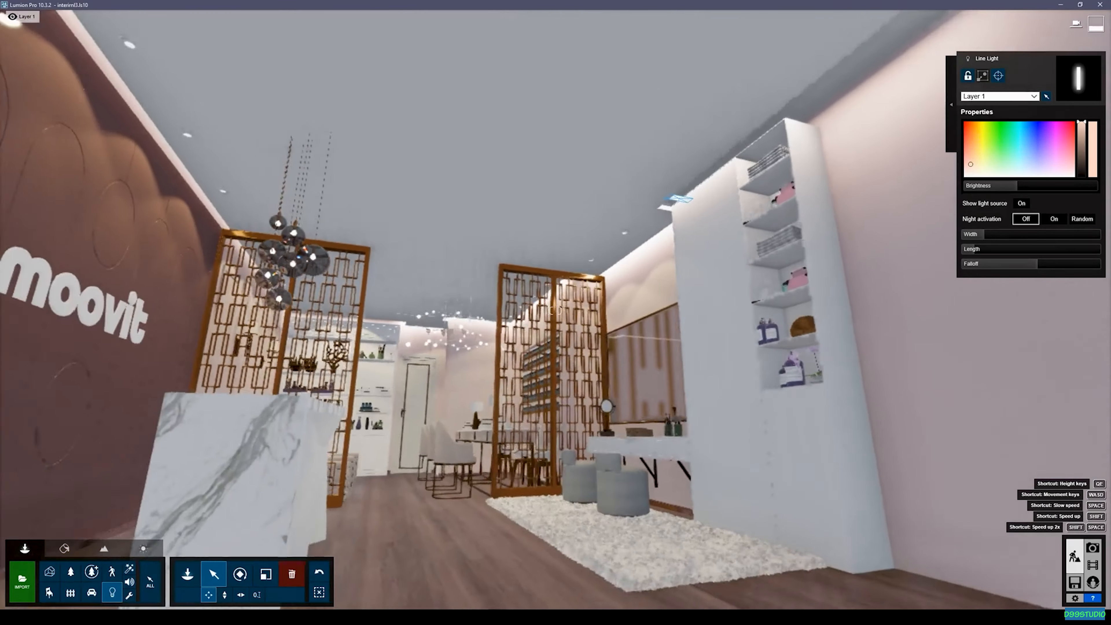
pyautogui.press('w')
pyautogui.press('w')
pyautogui.moveTo(556, 311); pyautogui.dragTo(716, 303, button='right')
pyautogui.press('w')
pyautogui.press('a')
pyautogui.press('w')
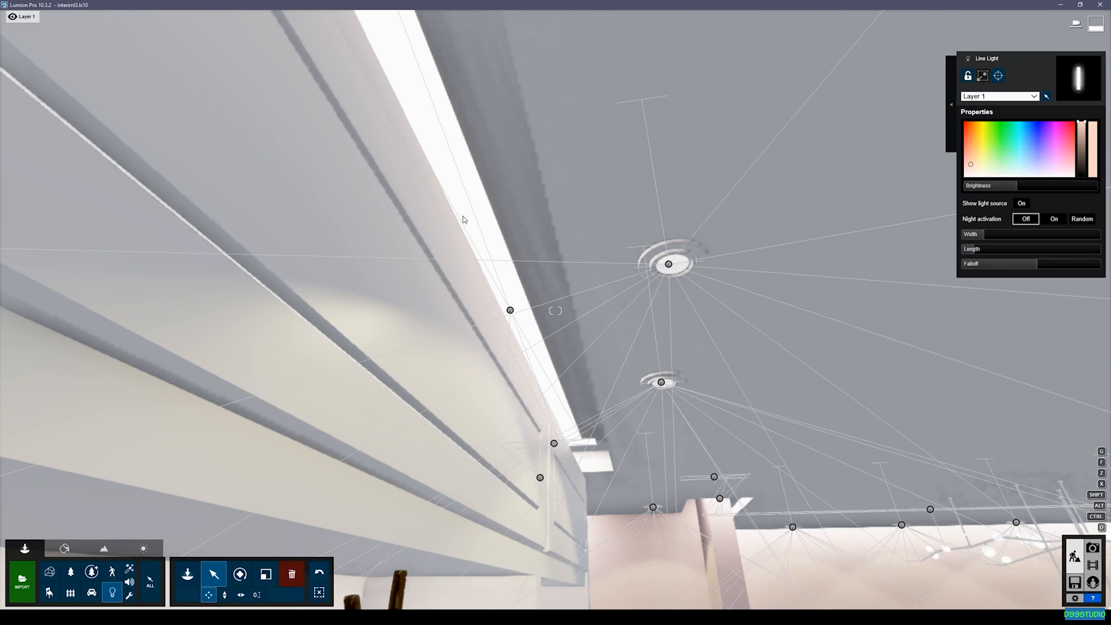
pyautogui.click(511, 310)
pyautogui.keyDown('shift'); pyautogui.moveTo(511, 310); pyautogui.dragTo(536, 310); pyautogui.keyUp('shift')
# Examine the lighting from the entrance and preview photo 1 with its effects in photo mode.
pyautogui.press('d')
pyautogui.moveTo(537, 310); pyautogui.dragTo(573, 306, button='right')
pyautogui.press('s')
pyautogui.press('w')
pyautogui.press('w')
pyautogui.press('w')
pyautogui.press('s')
pyautogui.press('s')
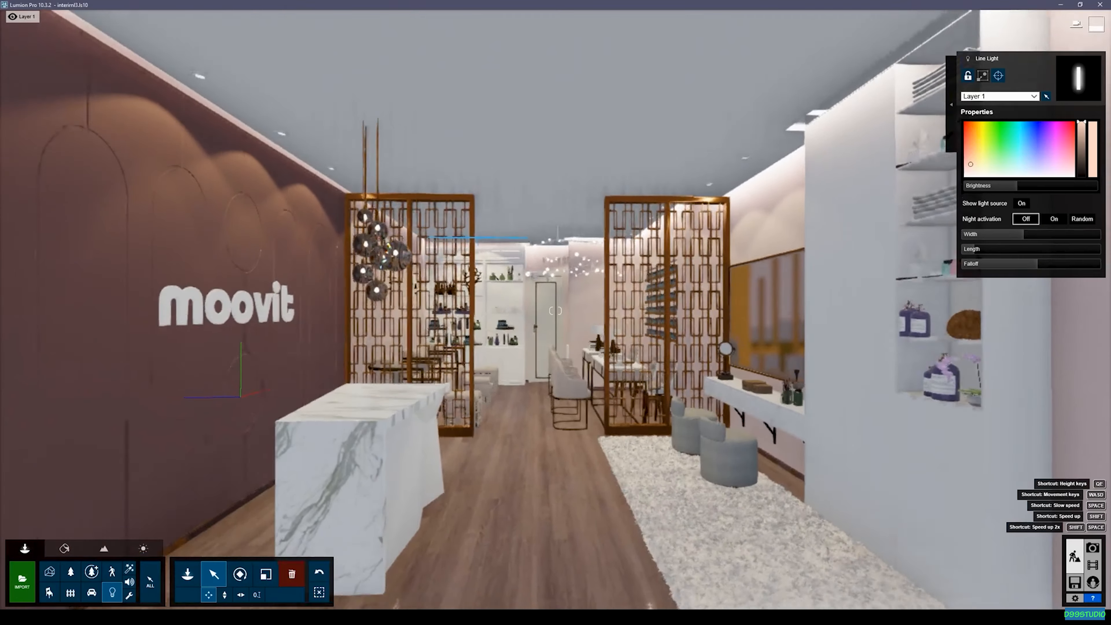
pyautogui.press('e')
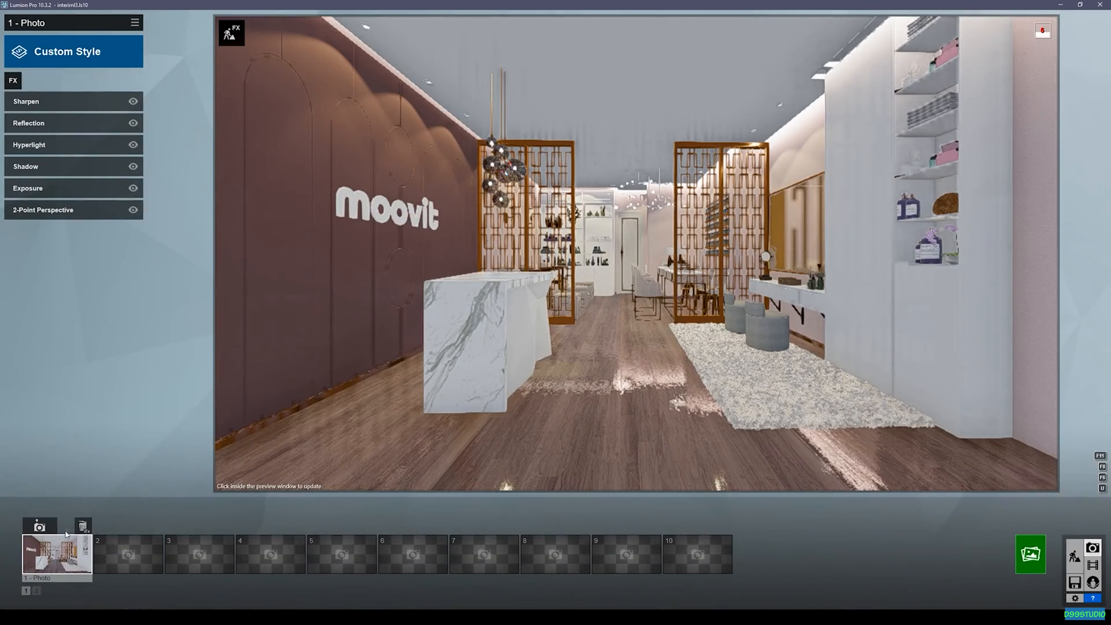
pyautogui.click(57, 554)
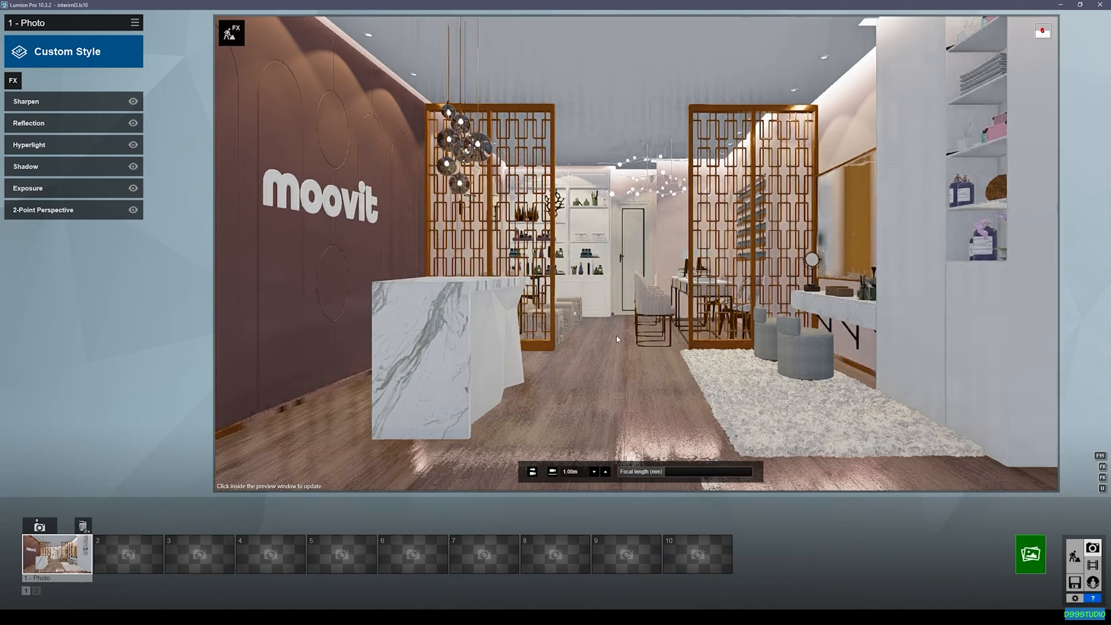
pyautogui.click(617, 336)
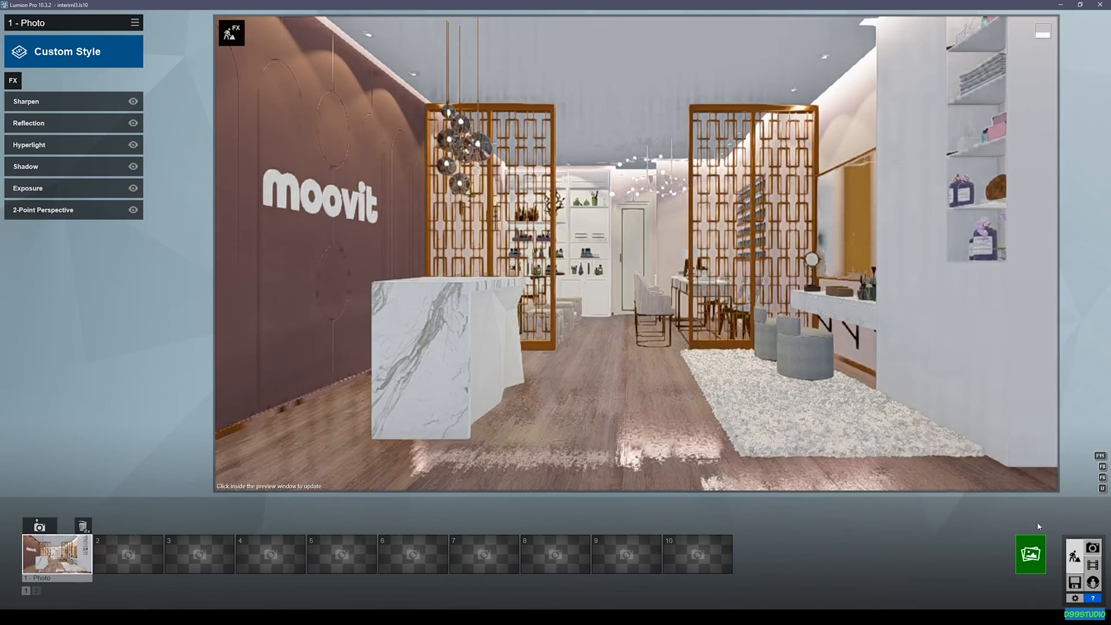
# Return to build mode and copy the long line light above the back display shelves down towards their top compartments.
pyautogui.click(1075, 557)
pyautogui.press('w')
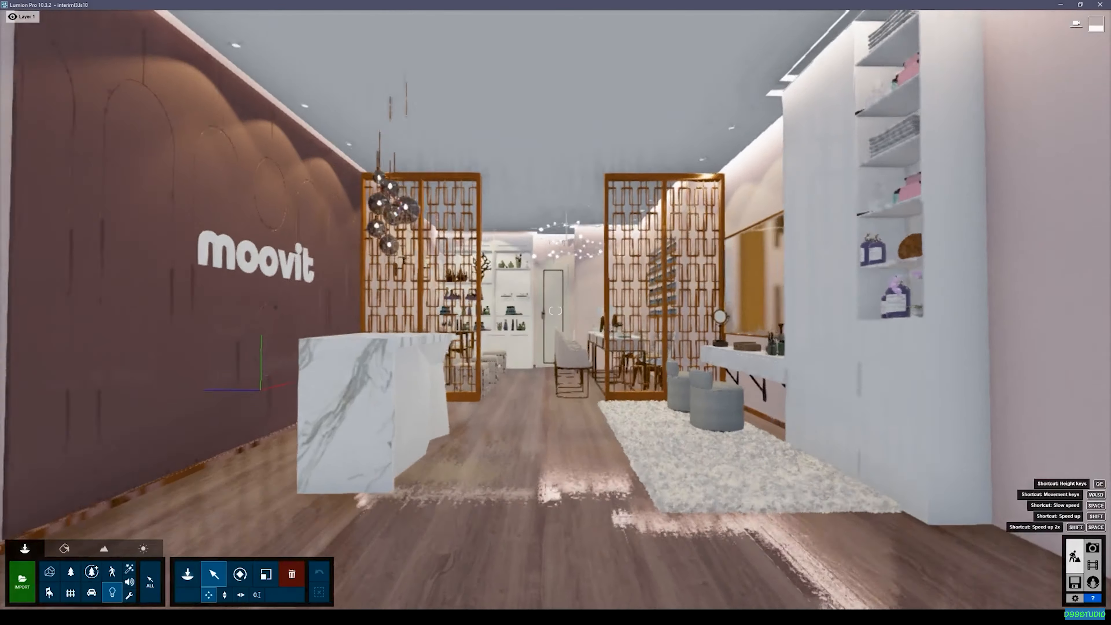
pyautogui.moveTo(589, 290); pyautogui.dragTo(508, 234, button='right')
pyautogui.press('w')
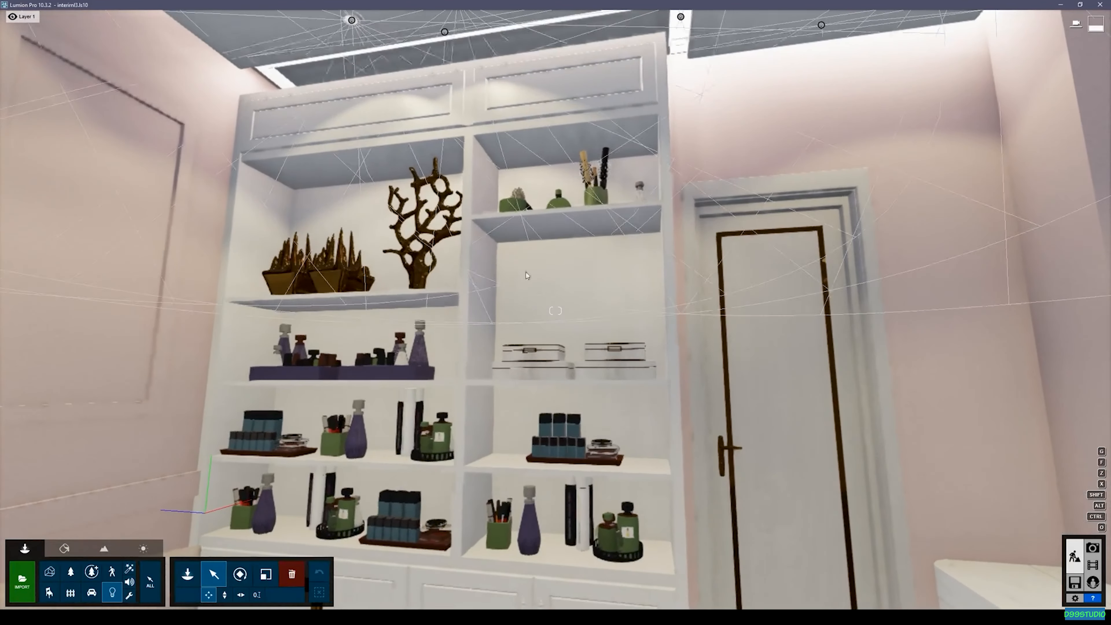
pyautogui.press('s')
pyautogui.press('w')
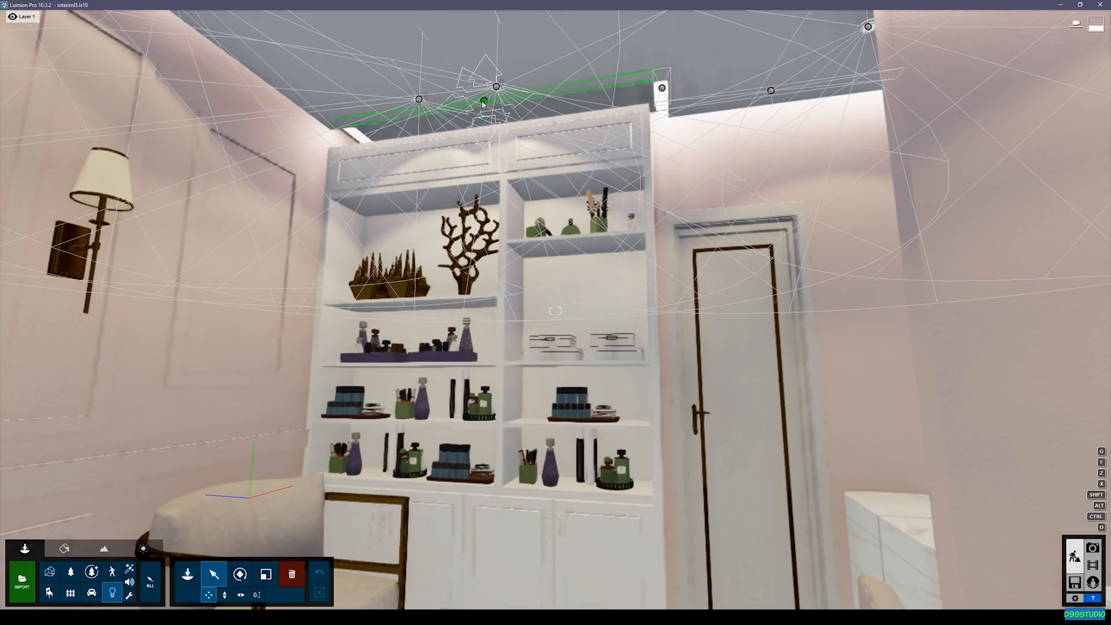
pyautogui.click(496, 87)
pyautogui.press('w')
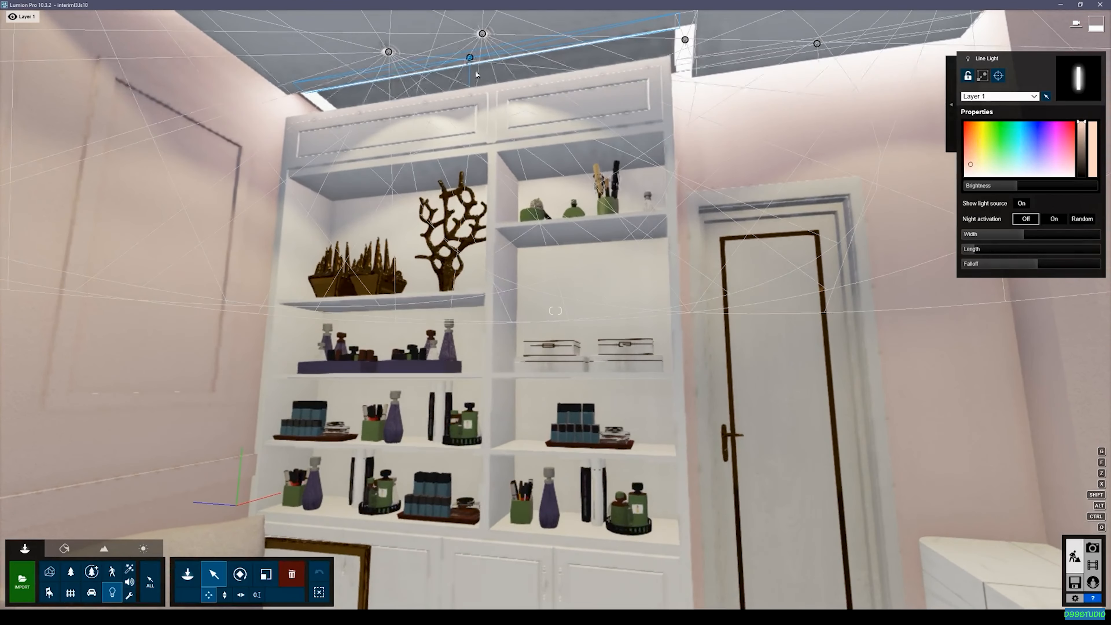
pyautogui.moveTo(471, 59); pyautogui.dragTo(447, 147)
# Adjust the copied line light's height inside the top shelf compartments and set its brightness to 61.6.
pyautogui.press('w')
pyautogui.press('h')
pyautogui.press('s')
pyautogui.moveTo(447, 147); pyautogui.dragTo(591, 171, button='right')
pyautogui.press('d')
pyautogui.press('w')
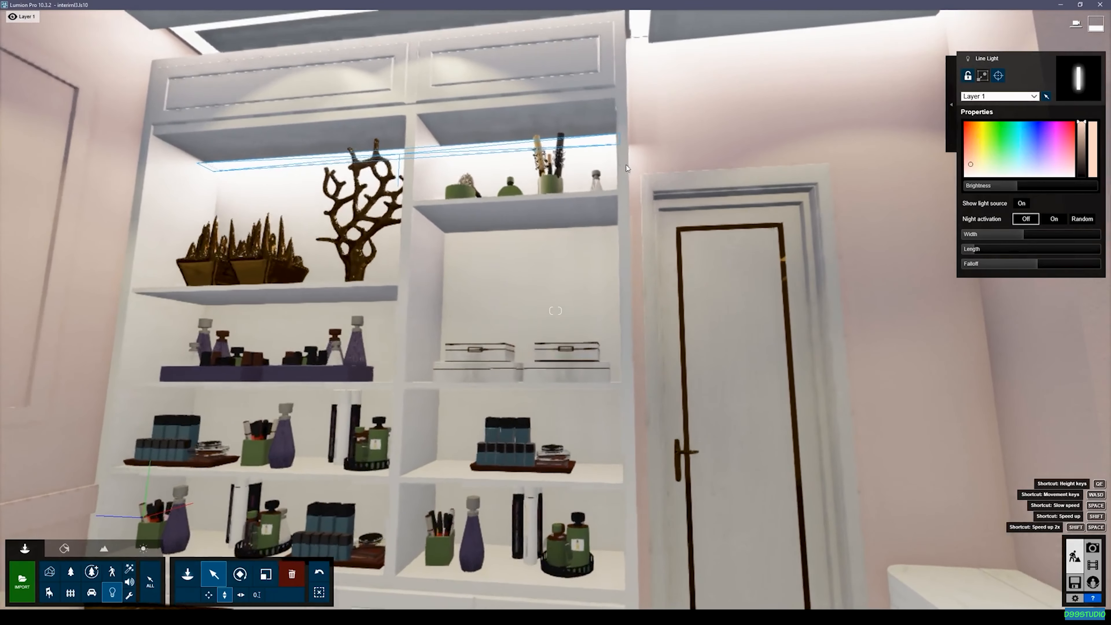
pyautogui.moveTo(1020, 187)
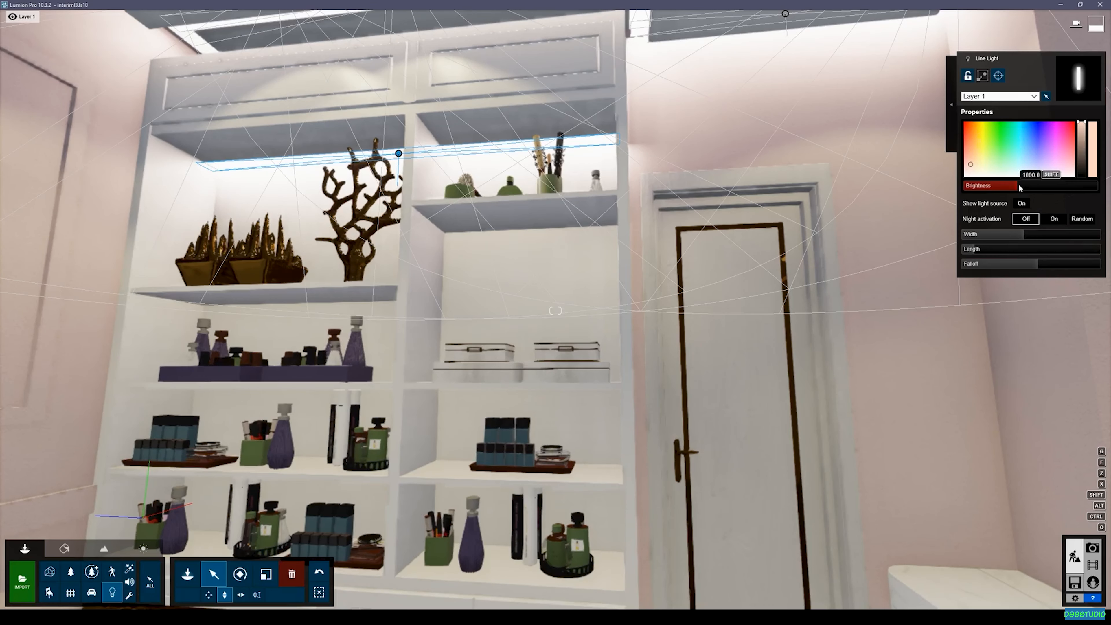
pyautogui.moveTo(1019, 188); pyautogui.dragTo(997, 190)
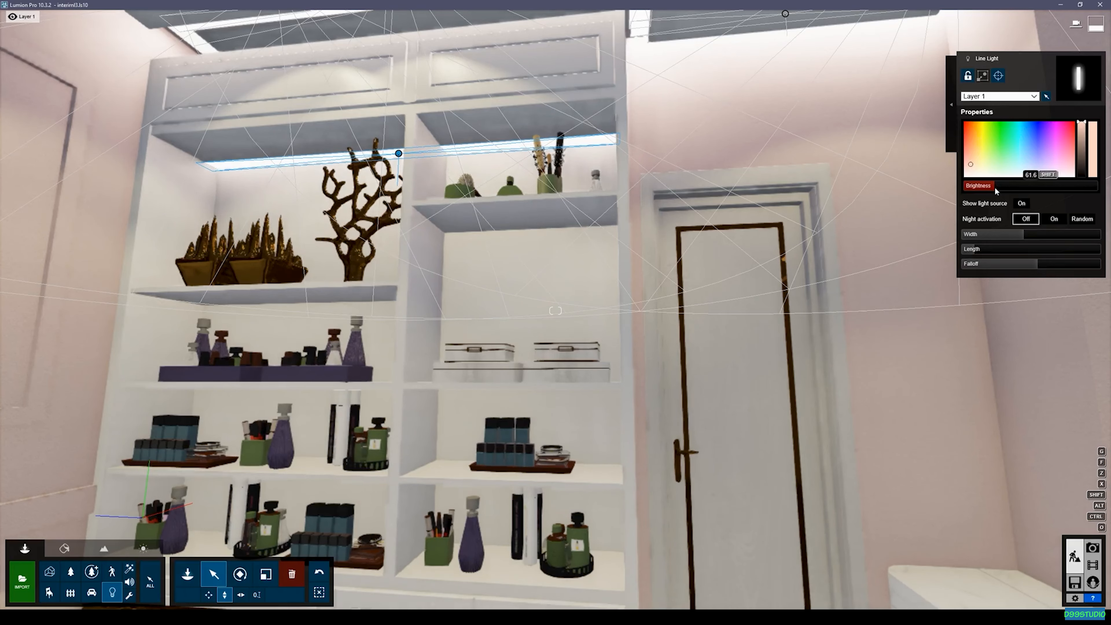
# Lower the brightness of the line lights above the display shelves (53.5), at their door-side end and above the door.
pyautogui.moveTo(586, 179); pyautogui.dragTo(506, 118, button='right')
pyautogui.click(497, 124)
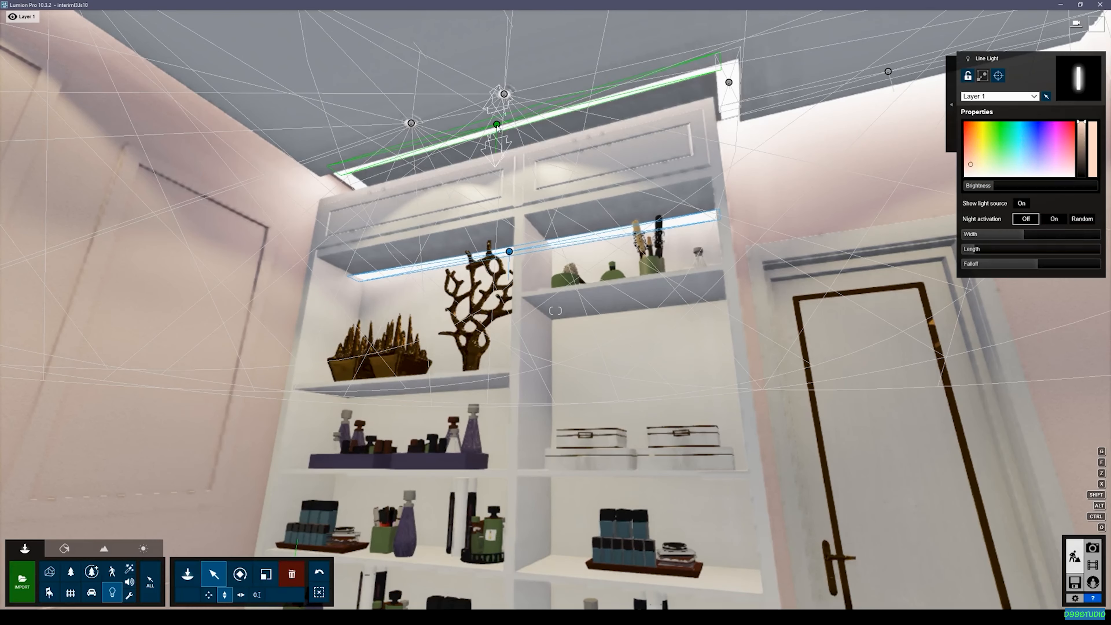
pyautogui.moveTo(1003, 190); pyautogui.dragTo(995, 192)
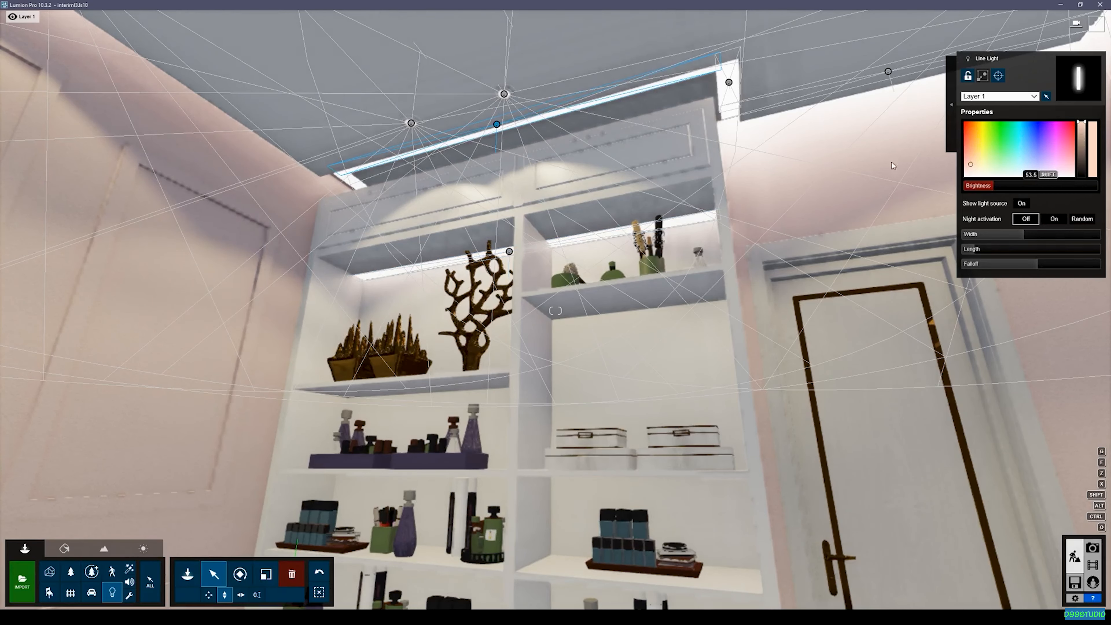
pyautogui.click(729, 82)
pyautogui.moveTo(1007, 188); pyautogui.dragTo(996, 189)
pyautogui.click(889, 72)
pyautogui.moveTo(910, 228); pyautogui.dragTo(963, 193, button='right')
# Select the pillar's short and long line lights together and set their brightness to 53.5.
pyautogui.press('w')
pyautogui.moveTo(744, 183); pyautogui.dragTo(875, 148, button='right')
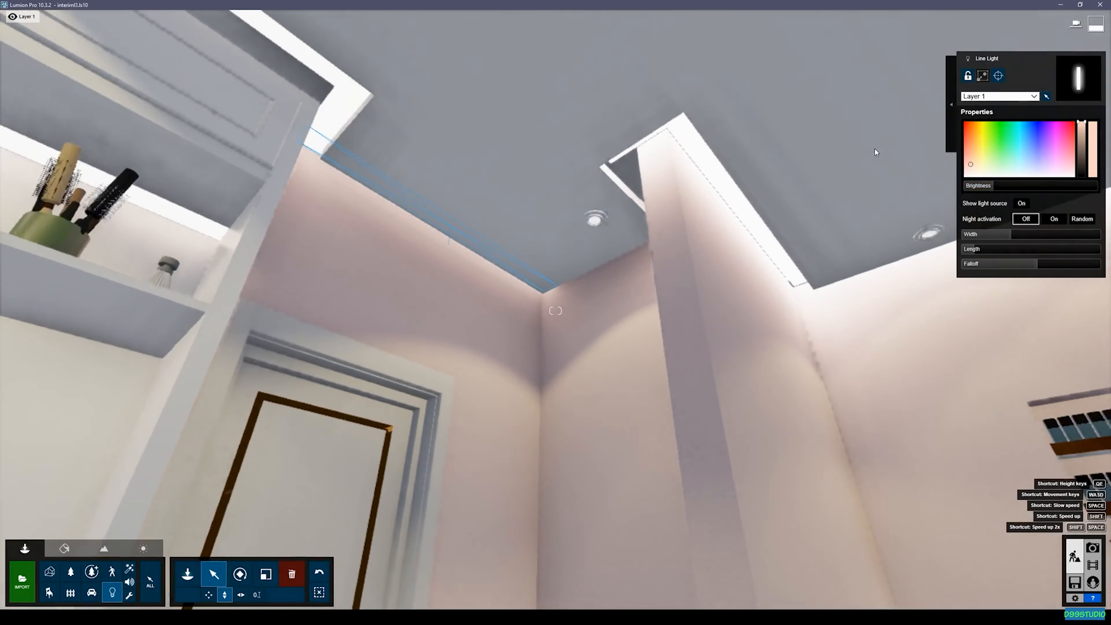
pyautogui.press('s')
pyautogui.click(616, 172)
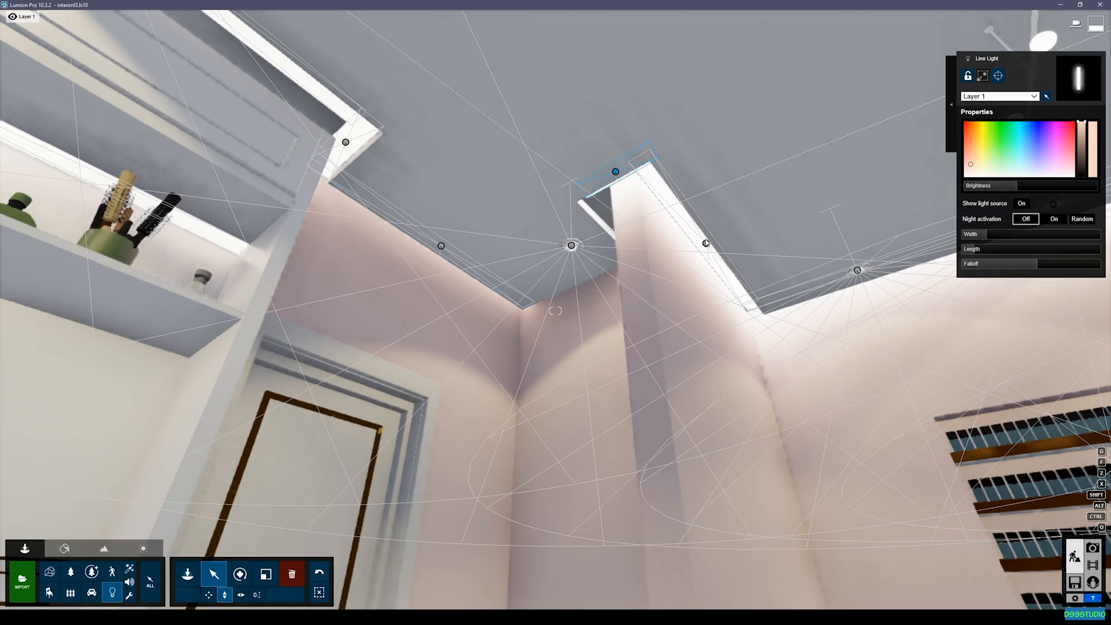
pyautogui.keyDown('ctrl'); pyautogui.click(706, 244); pyautogui.keyUp('ctrl')
pyautogui.keyDown('ctrl'); pyautogui.click(858, 271); pyautogui.keyUp('ctrl')
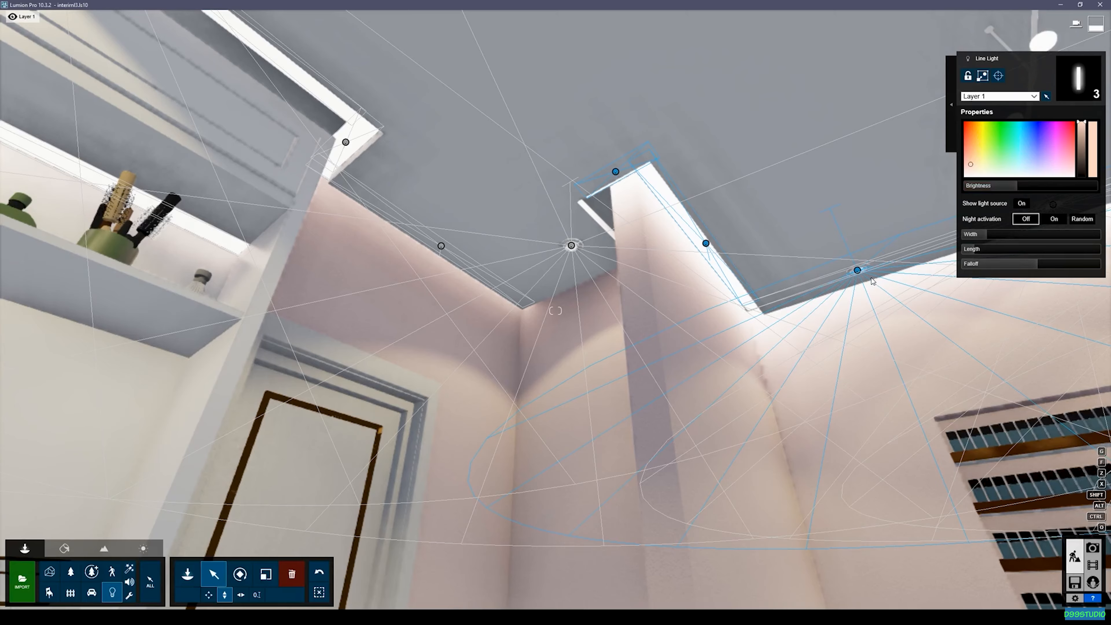
pyautogui.keyDown('ctrl'); pyautogui.click(858, 270); pyautogui.keyUp('ctrl')
pyautogui.moveTo(1003, 189); pyautogui.dragTo(995, 188)
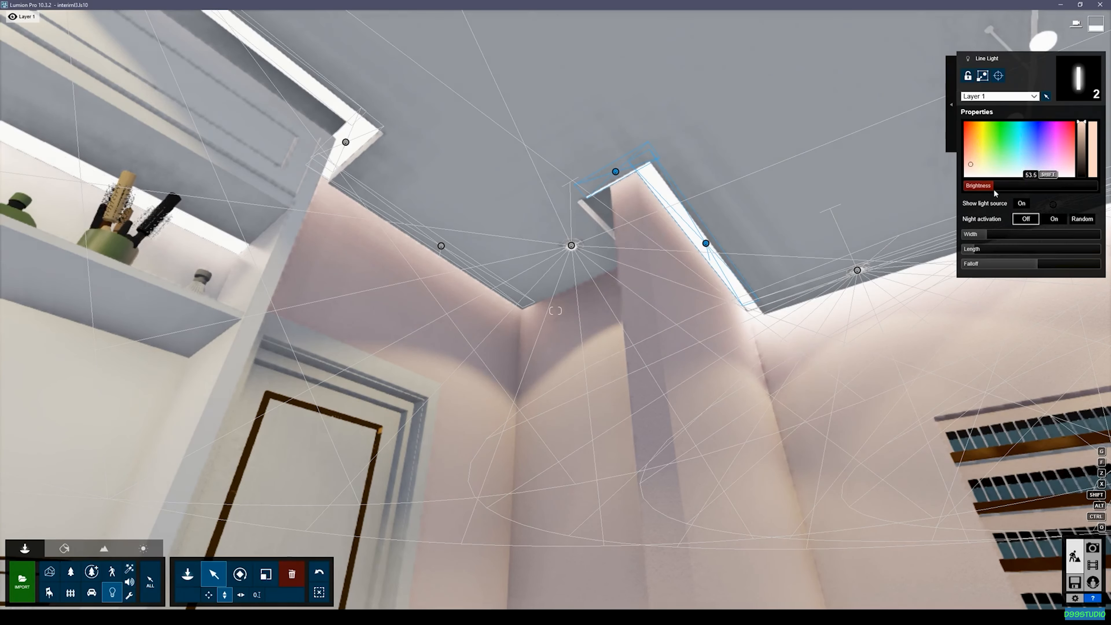
# Select the long line light in the ceiling recess above the wall racks and lower its brightness.
pyautogui.press('w')
pyautogui.moveTo(809, 272); pyautogui.dragTo(963, 267, button='right')
pyautogui.press('s')
pyautogui.moveTo(612, 192); pyautogui.dragTo(675, 194, button='right')
pyautogui.click(403, 168)
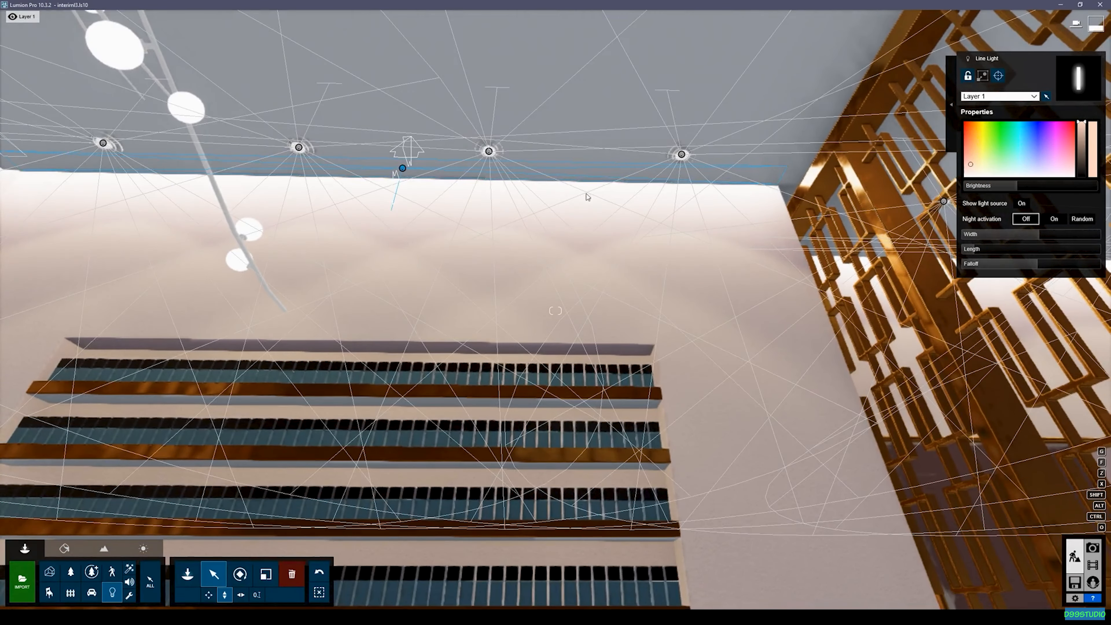
pyautogui.moveTo(1013, 187); pyautogui.dragTo(994, 189)
# Select the three line lights above the mirror wall and its adjoining side cabinet together and set their brightness to 70.8.
pyautogui.press('s')
pyautogui.press('d')
pyautogui.moveTo(718, 245); pyautogui.dragTo(606, 262, button='right')
pyautogui.press('s')
pyautogui.moveTo(414, 214); pyautogui.dragTo(491, 305, button='right')
pyautogui.press('a')
pyautogui.press('d')
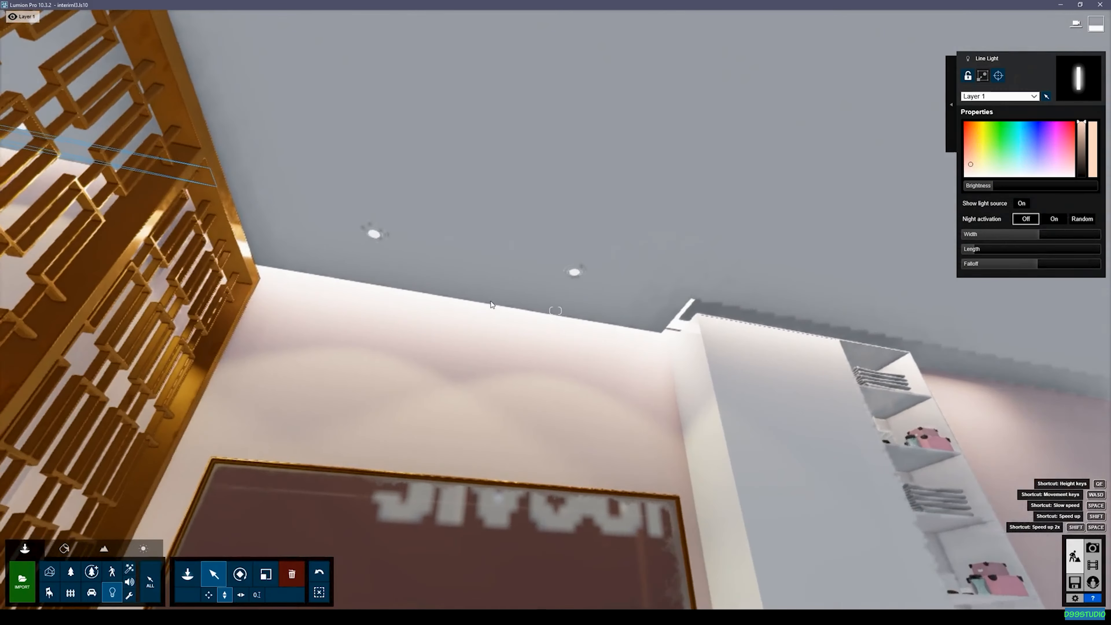
pyautogui.click(487, 291)
pyautogui.keyDown('ctrl'); pyautogui.click(677, 306); pyautogui.keyUp('ctrl')
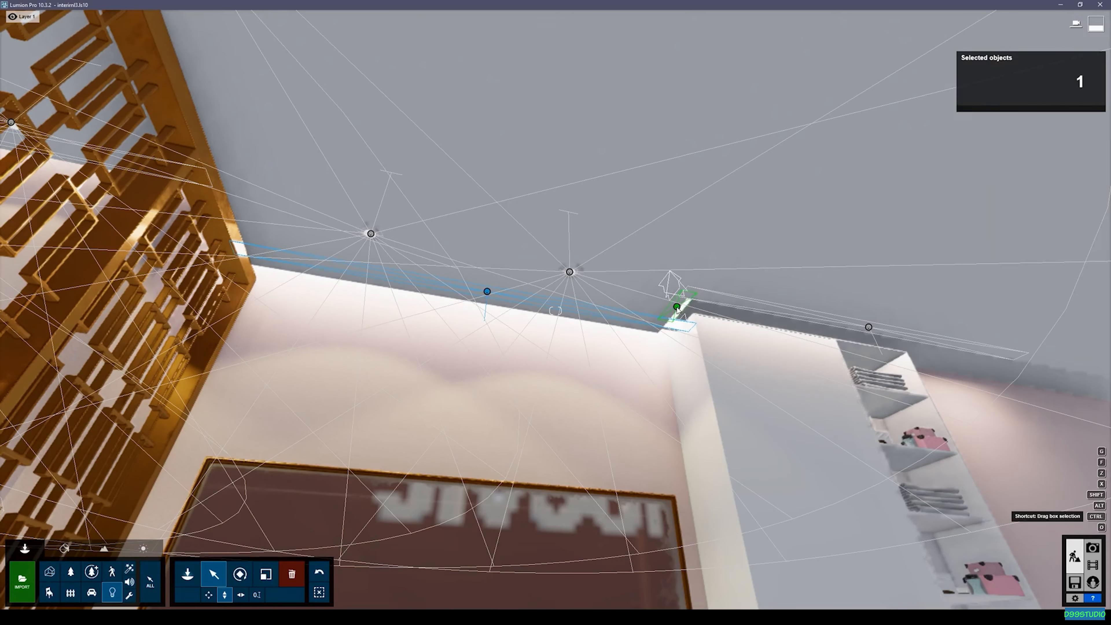
pyautogui.keyDown('ctrl'); pyautogui.click(869, 327); pyautogui.keyUp('ctrl')
pyautogui.moveTo(1017, 191); pyautogui.dragTo(997, 192)
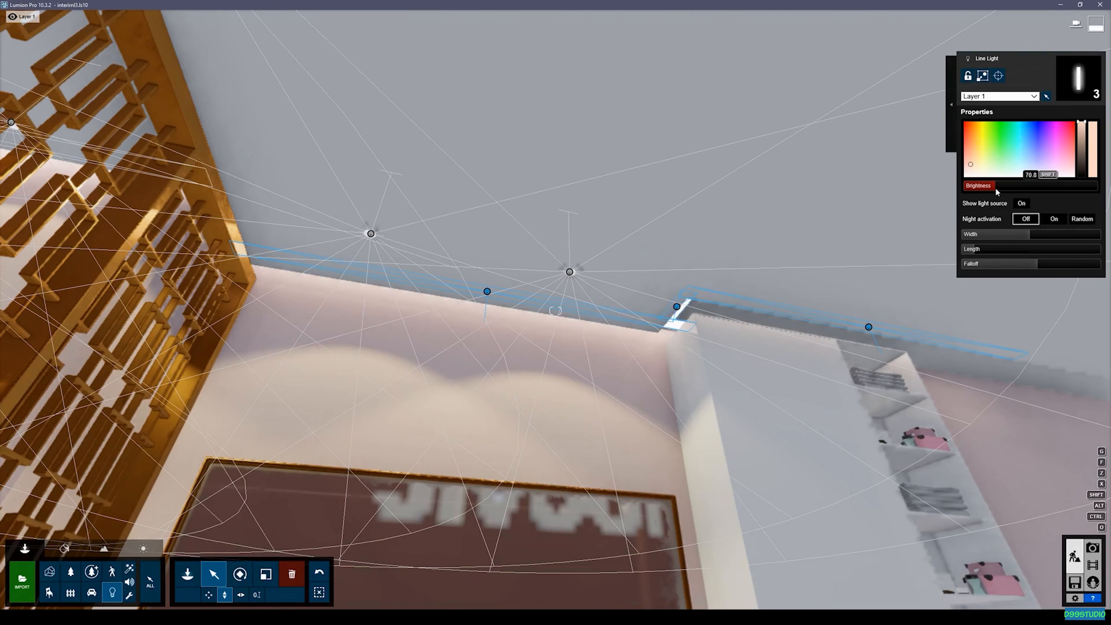
# Review the line lights' balance across the salon from the lattice screens to the back display shelves.
pyautogui.press('s')
pyautogui.moveTo(555, 311); pyautogui.dragTo(473, 335, button='right')
pyautogui.press('w')
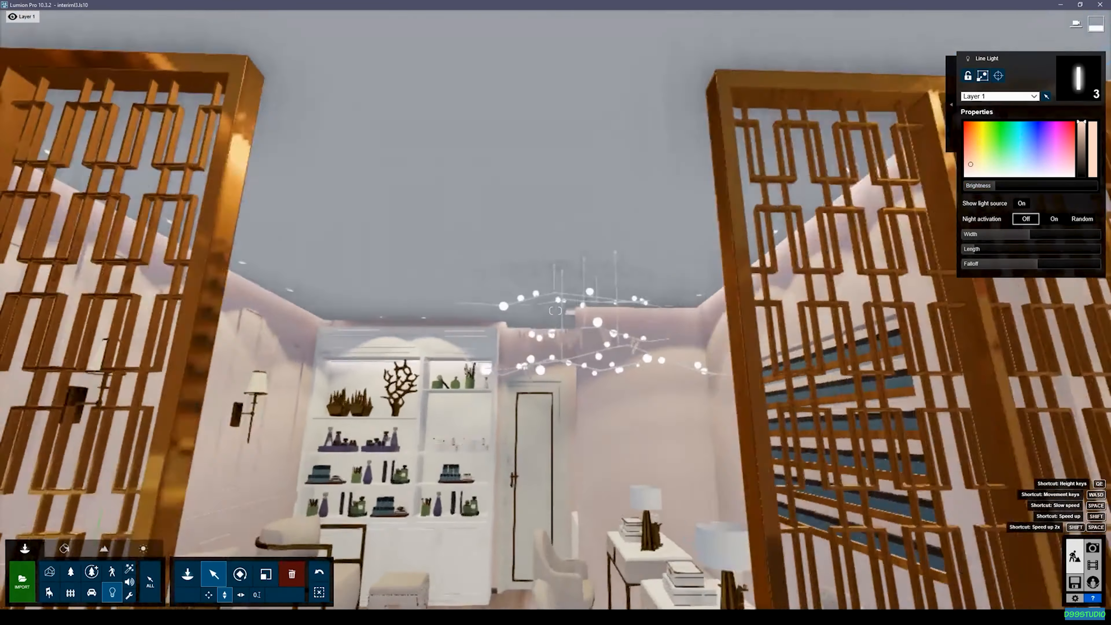
pyautogui.press('s')
pyautogui.moveTo(555, 311); pyautogui.dragTo(488, 304, button='right')
pyautogui.press('w')
pyautogui.press('s')
pyautogui.press('w')
pyautogui.press('d')
# Make the top shelf line light pale warm yellow and fine-tune its width and falloff, raising the falloff nearly to maximum.
pyautogui.click(392, 252)
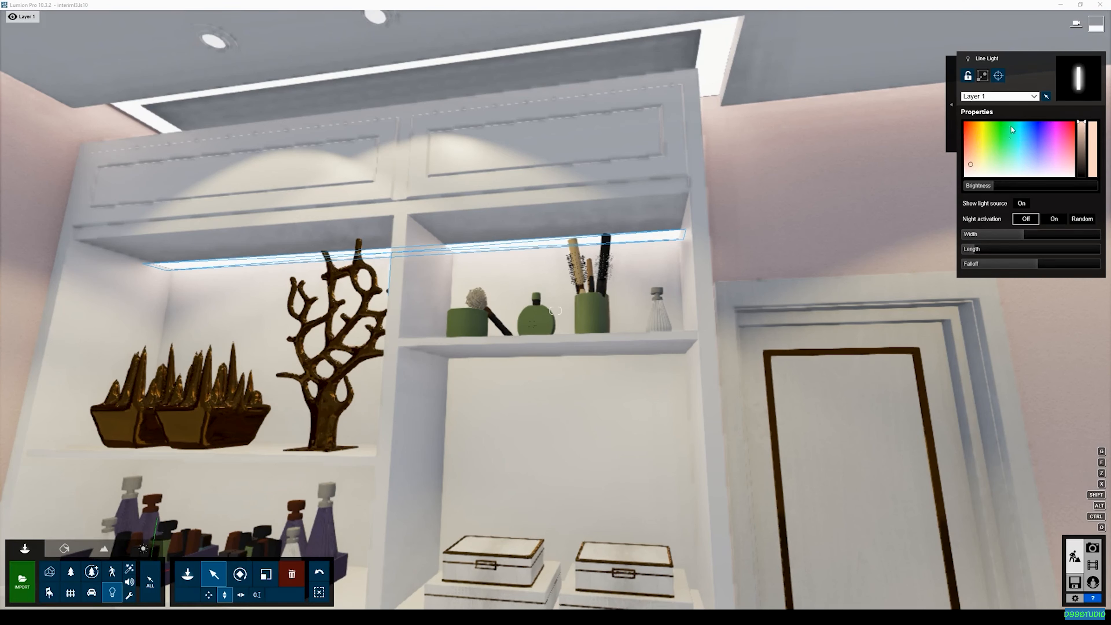
pyautogui.click(1041, 70)
pyautogui.click(993, 160)
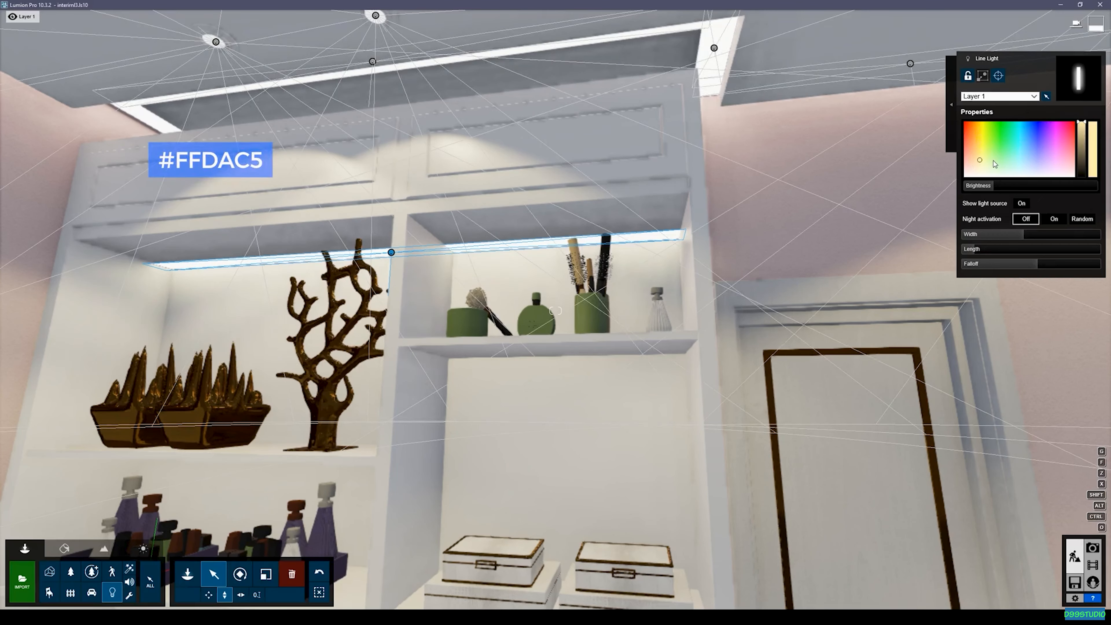
pyautogui.moveTo(1022, 234); pyautogui.dragTo(1024, 239)
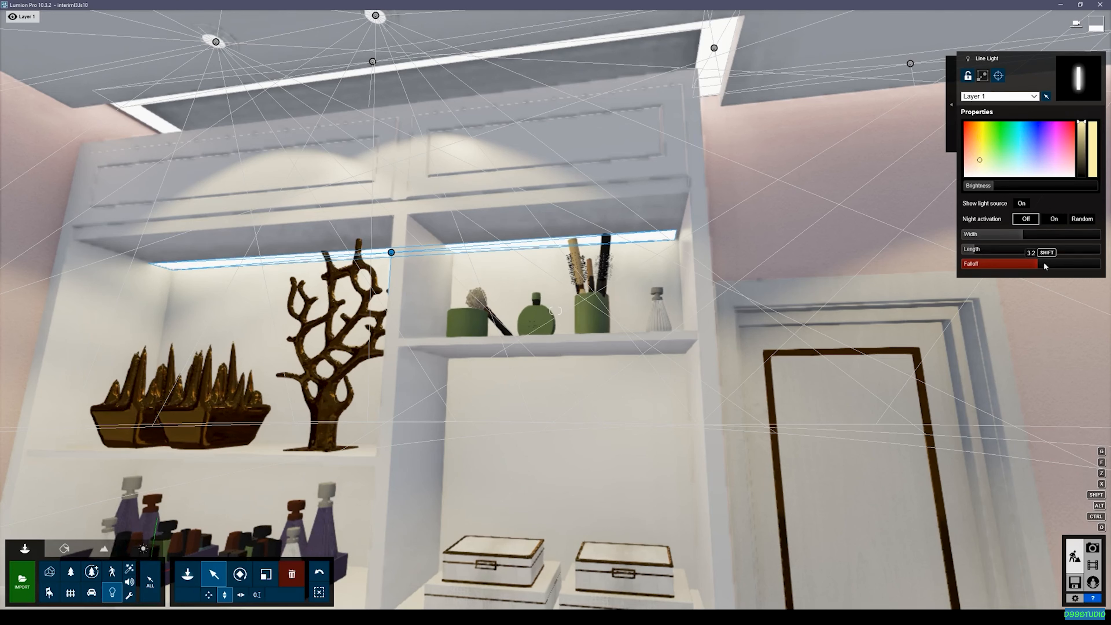
pyautogui.moveTo(1061, 263); pyautogui.dragTo(1104, 267)
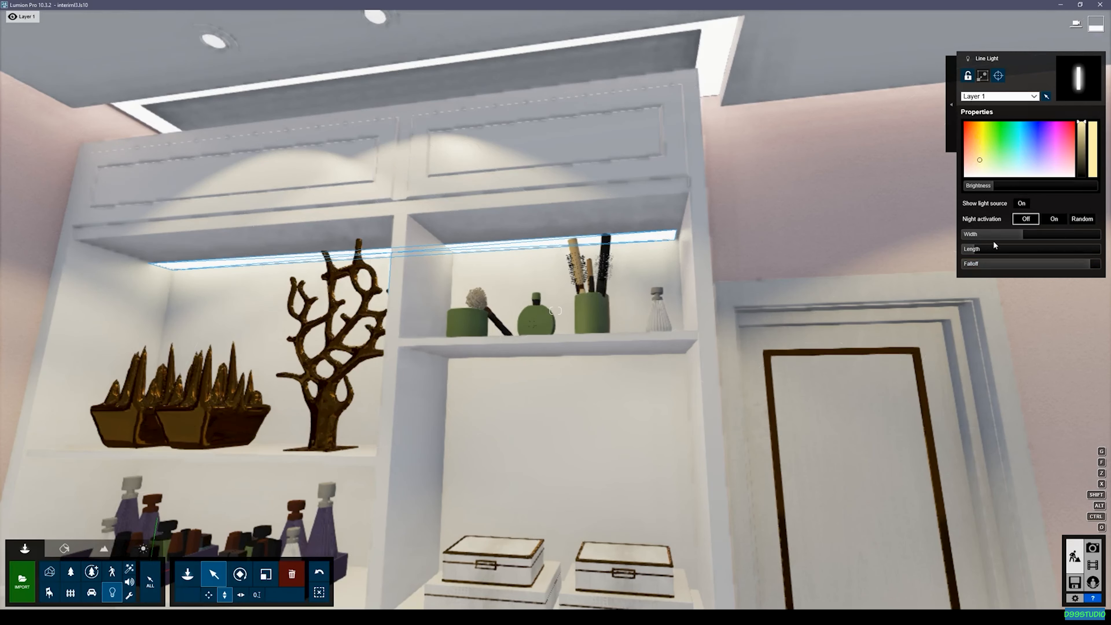
# Copy the top shelf line light down into the second door-side compartment and narrow the copy to 0.7 m to fit.
pyautogui.press('s')
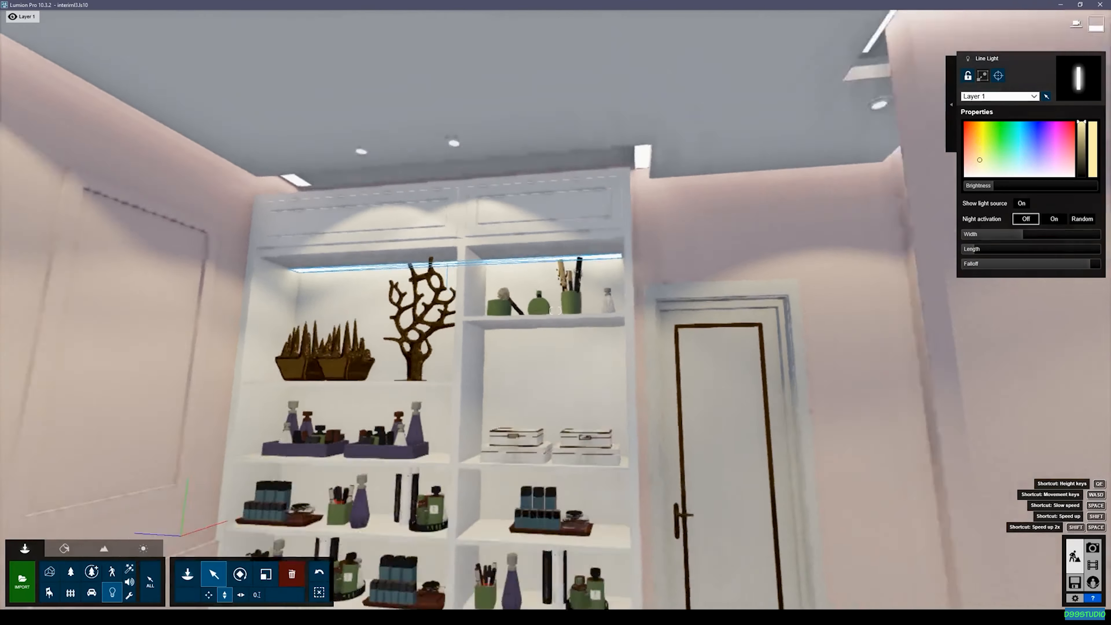
pyautogui.press('w')
pyautogui.moveTo(556, 311); pyautogui.dragTo(495, 355, button='right')
pyautogui.press('w')
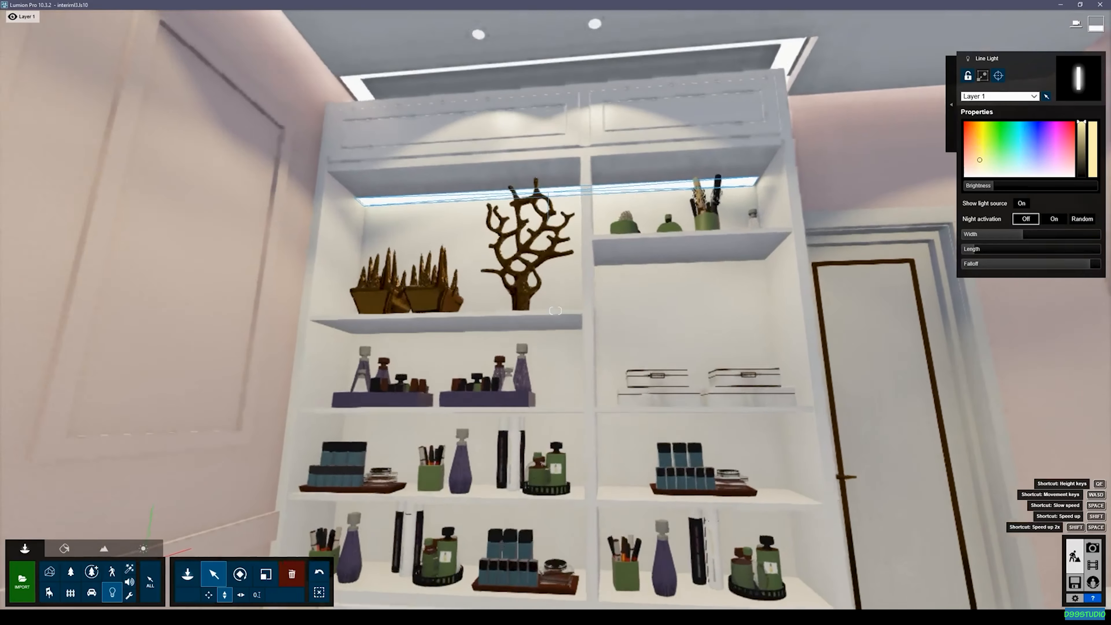
pyautogui.moveTo(556, 311); pyautogui.dragTo(613, 278, button='right')
pyautogui.click(504, 190)
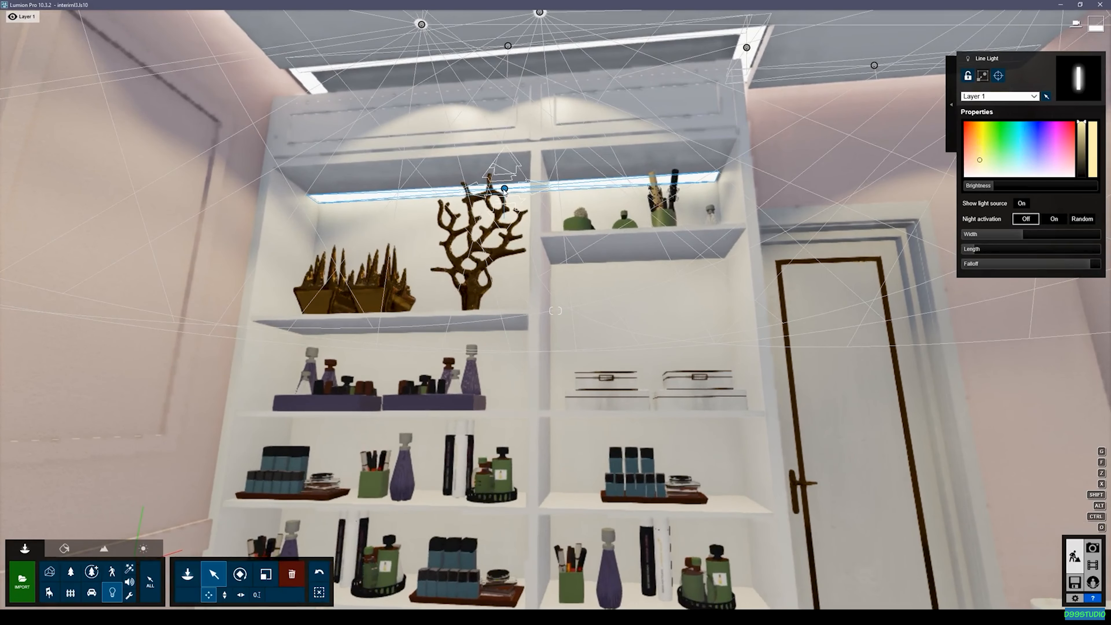
pyautogui.press('h')
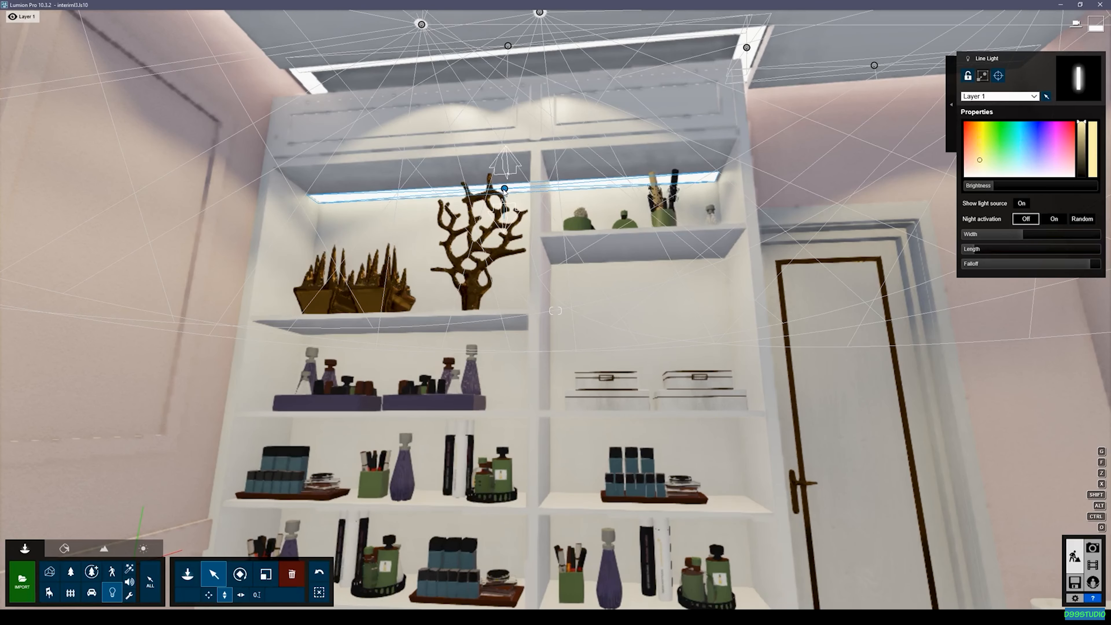
pyautogui.moveTo(506, 193); pyautogui.dragTo(493, 436)
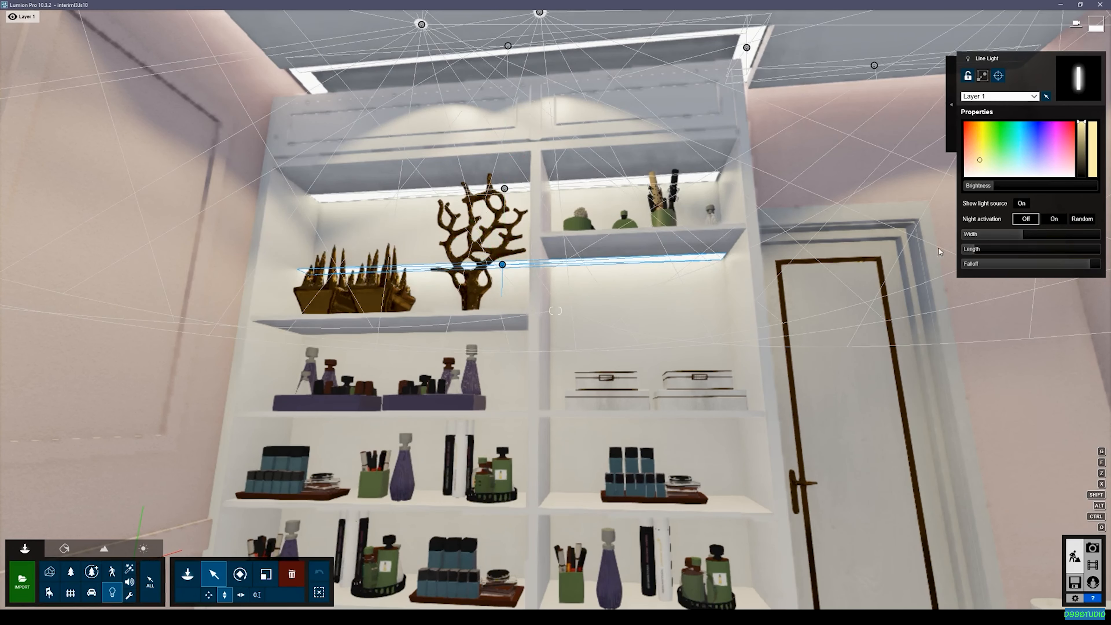
pyautogui.moveTo(1020, 237); pyautogui.dragTo(998, 238)
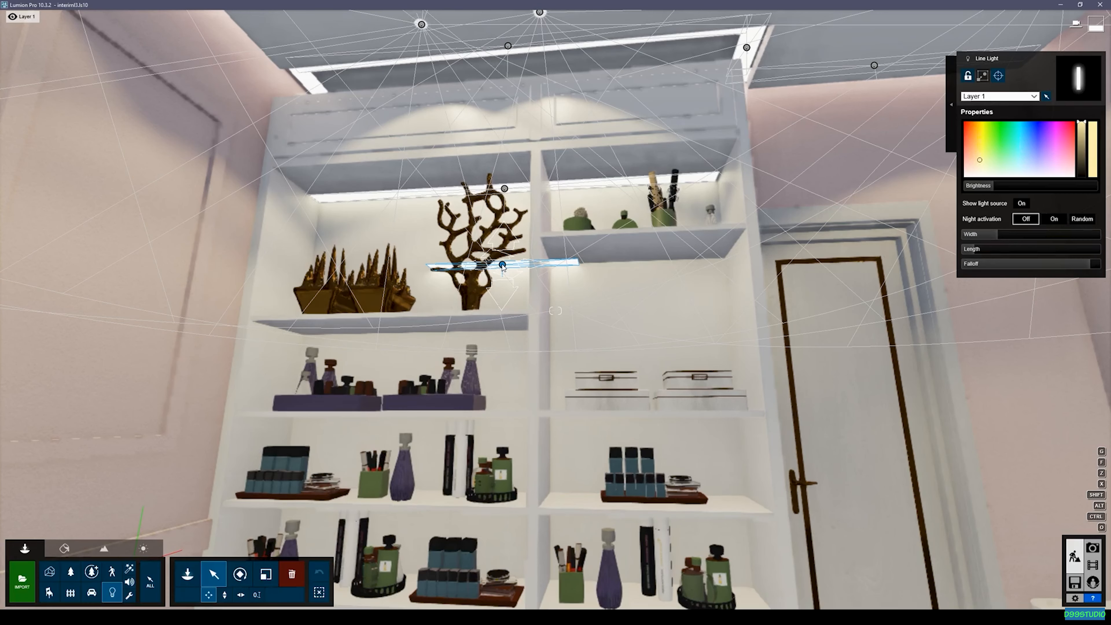
pyautogui.moveTo(503, 267); pyautogui.dragTo(638, 263)
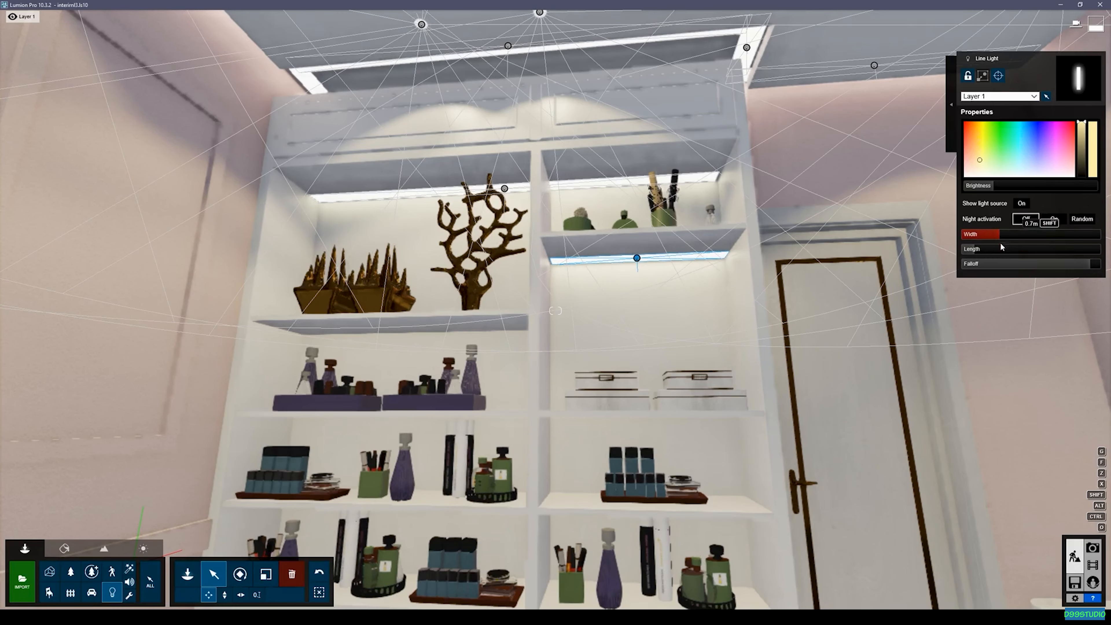
# Select both shelf line lights together, reduce their length slightly, and clear the selection.
pyautogui.press('d')
pyautogui.moveTo(866, 302); pyautogui.dragTo(744, 298, button='right')
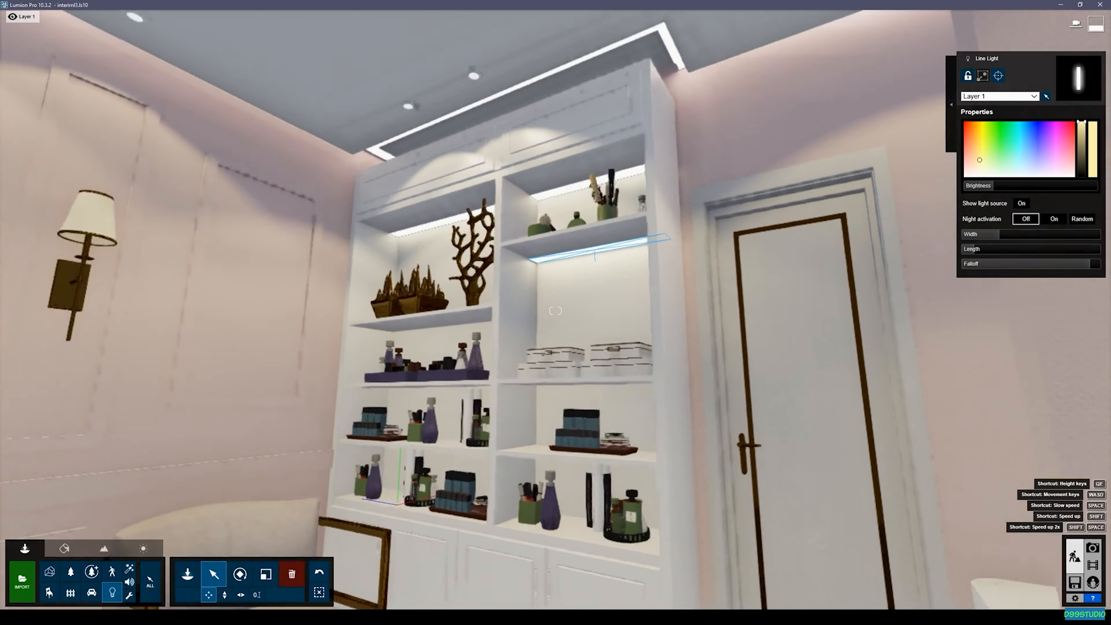
pyautogui.press('w')
pyautogui.keyDown('ctrl'); pyautogui.click(488, 177); pyautogui.keyUp('ctrl')
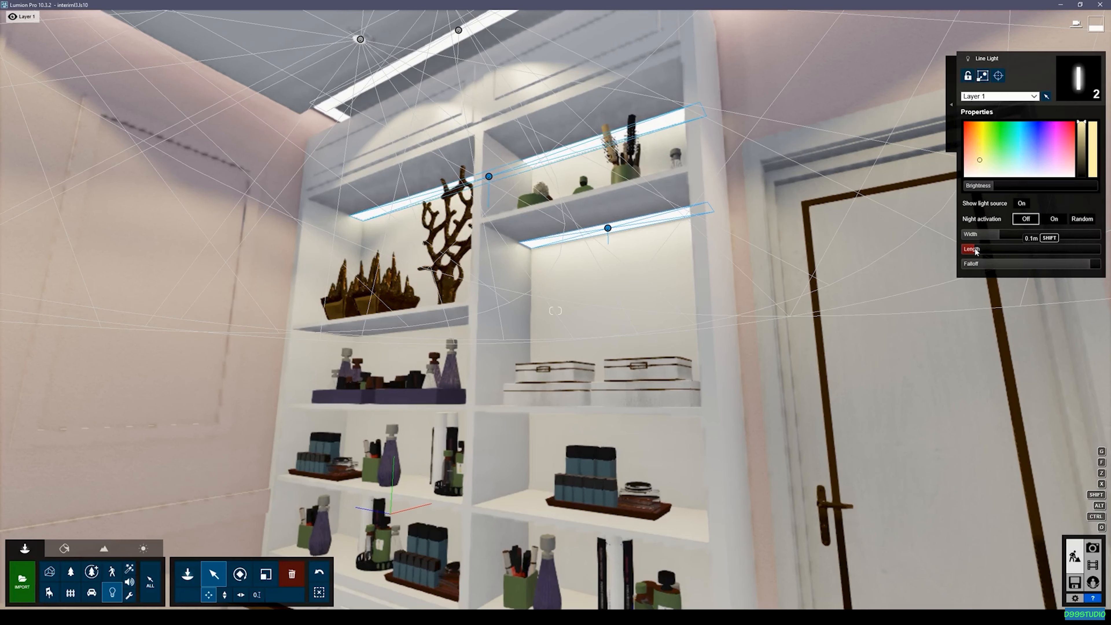
pyautogui.moveTo(975, 250)
pyautogui.mouseDown()
pyautogui.moveTo(990, 252)
pyautogui.moveTo(973, 255)
pyautogui.mouseUp()
pyautogui.press('s')
pyautogui.moveTo(601, 225)
pyautogui.mouseDown(button='right')
pyautogui.moveTo(647, 241)
pyautogui.moveTo(601, 225)
pyautogui.mouseUp(button='right')
pyautogui.press('w')
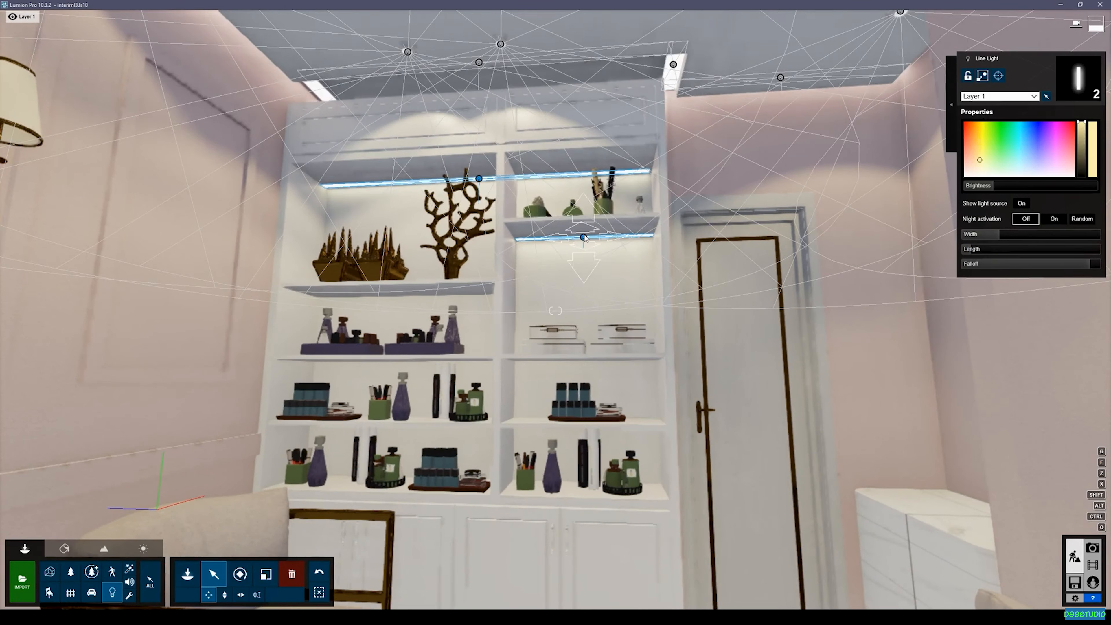
pyautogui.click(320, 591)
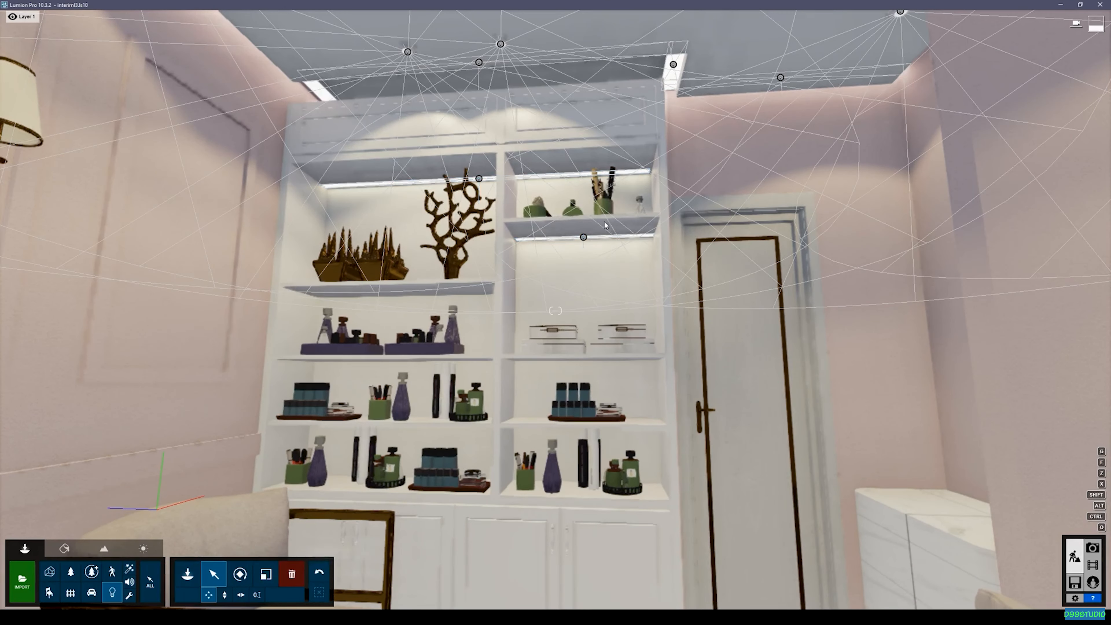
# Copy the 0.7 m door-side line light down beneath the shelves of the two lower door-side compartments.
pyautogui.click(584, 238)
pyautogui.press('w')
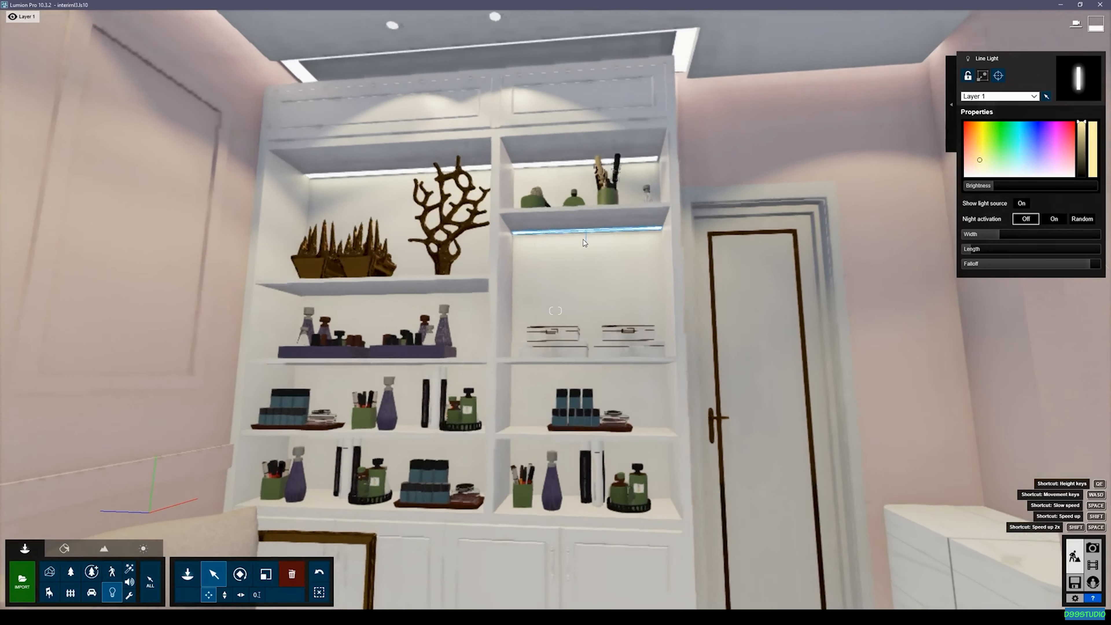
pyautogui.press('h')
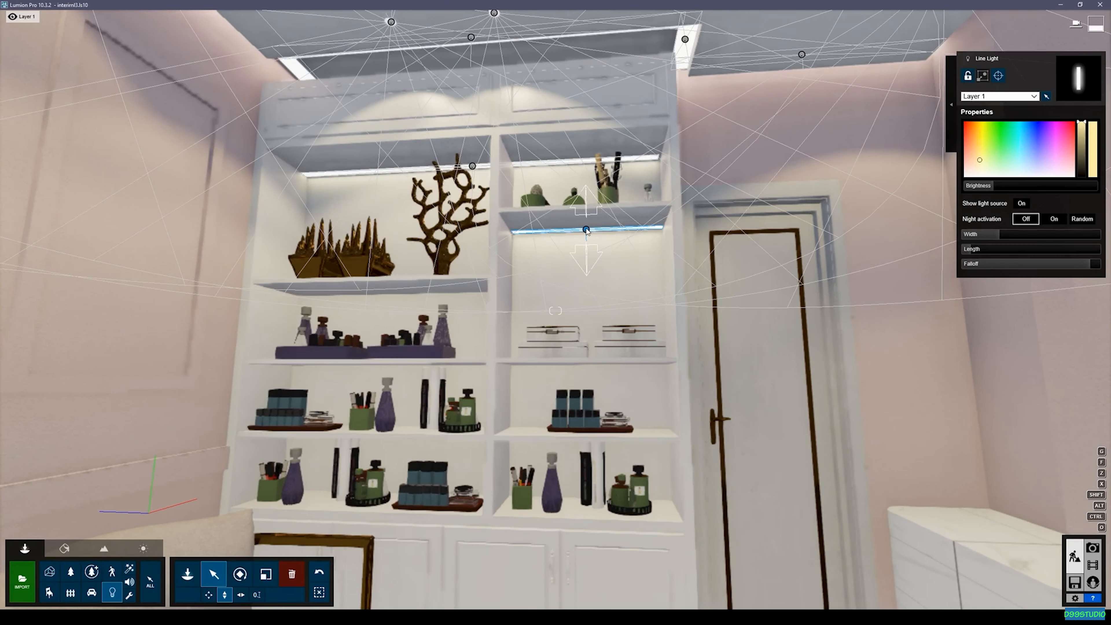
pyautogui.moveTo(586, 231); pyautogui.dragTo(588, 359)
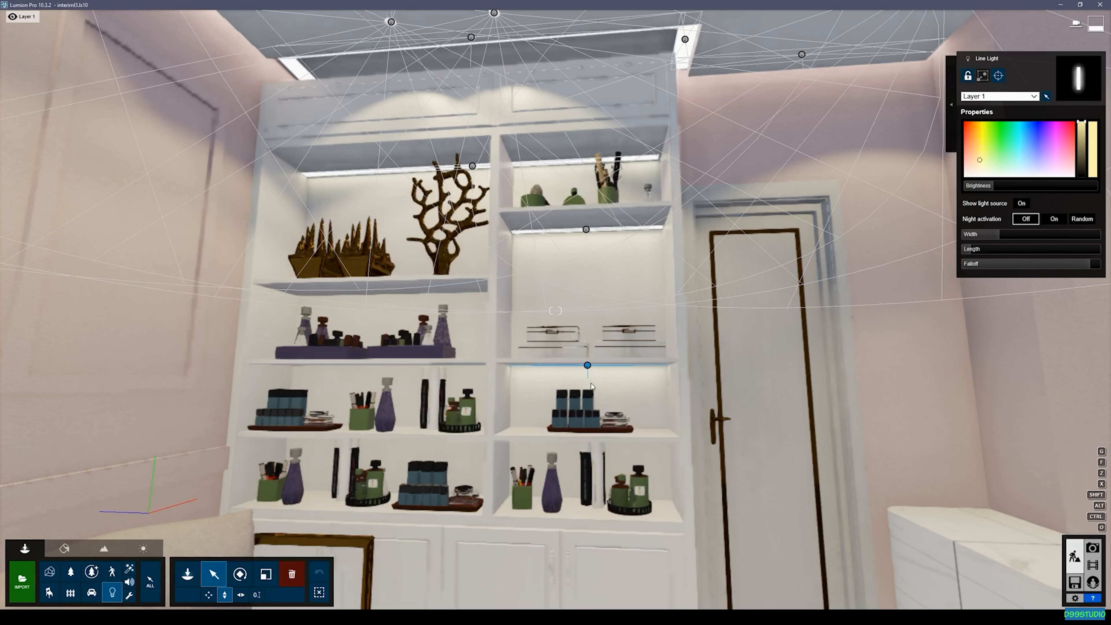
pyautogui.keyDown('alt'); pyautogui.moveTo(587, 365); pyautogui.dragTo(581, 530); pyautogui.keyUp('alt')
pyautogui.press('e')
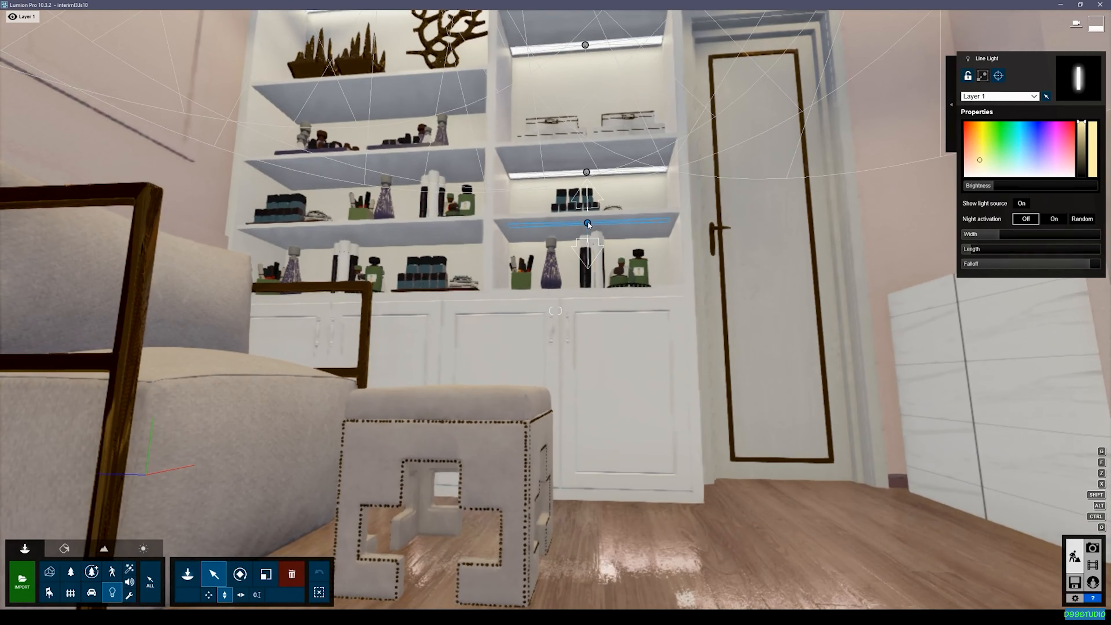
pyautogui.moveTo(587, 224); pyautogui.dragTo(587, 277)
# Copy the two lower door-side line lights across into the wider neighbouring compartments and set the copies' width to about 1.0 m.
pyautogui.keyDown('ctrl'); pyautogui.click(587, 173); pyautogui.keyUp('ctrl')
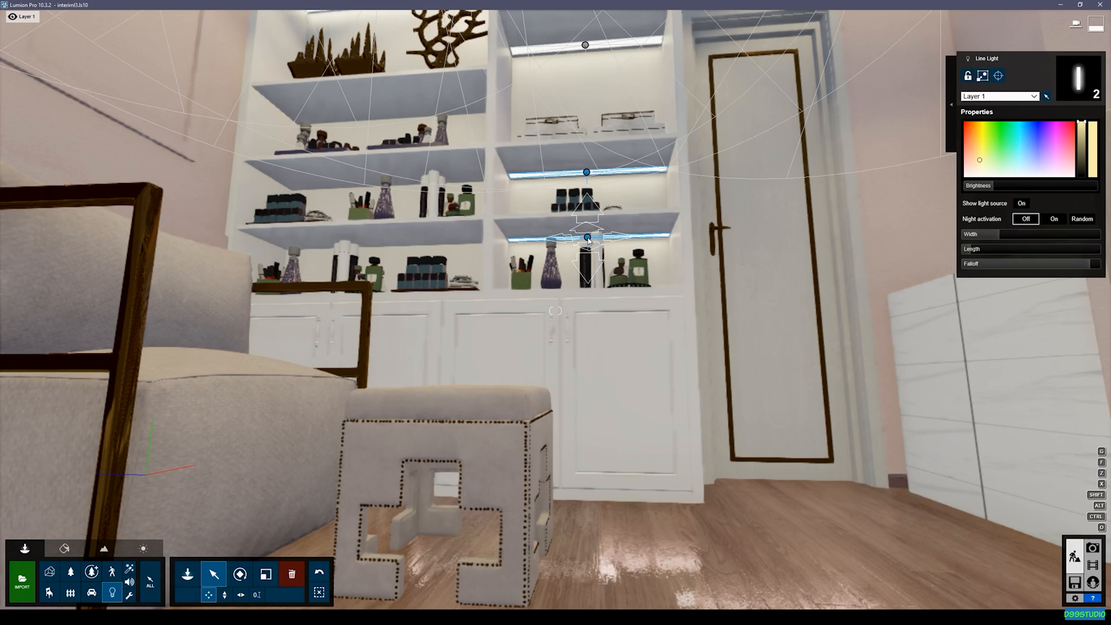
pyautogui.moveTo(589, 240); pyautogui.dragTo(389, 250)
pyautogui.moveTo(1004, 237); pyautogui.dragTo(1009, 236)
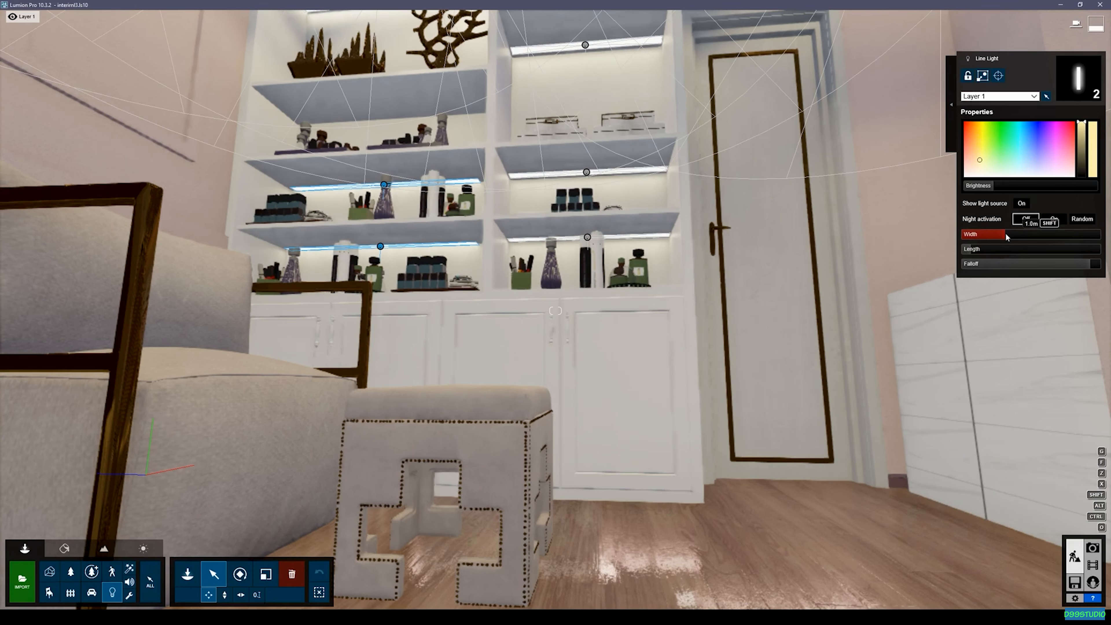
pyautogui.moveTo(380, 248); pyautogui.dragTo(383, 247)
pyautogui.click(396, 400)
# Copy the upper of the two wider line lights up into the compartment above it.
pyautogui.click(384, 186)
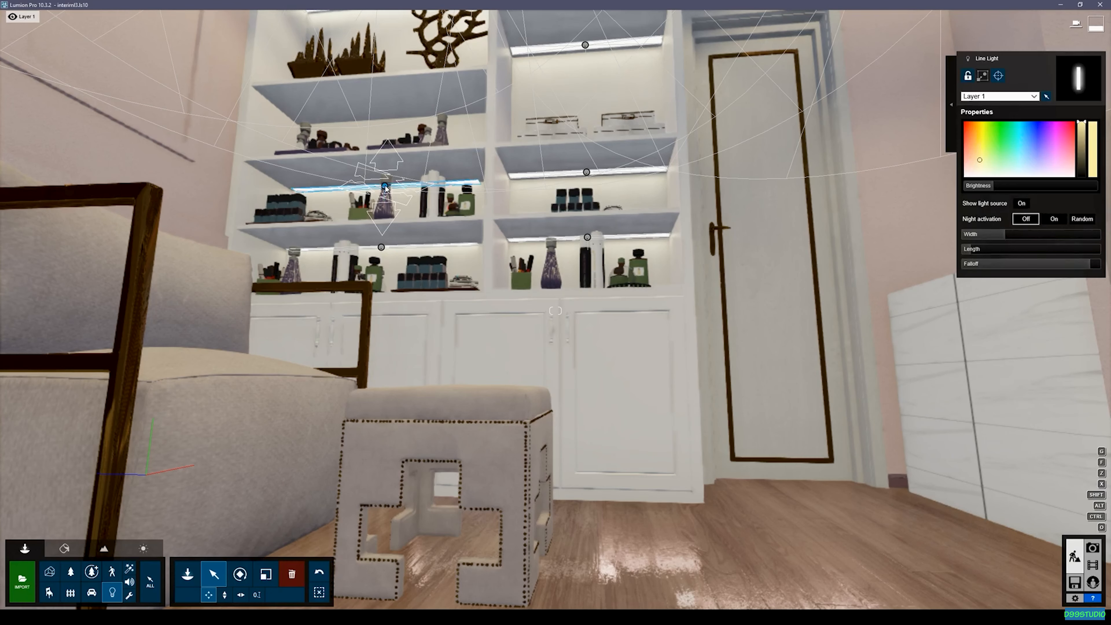
pyautogui.moveTo(386, 189); pyautogui.dragTo(378, 9)
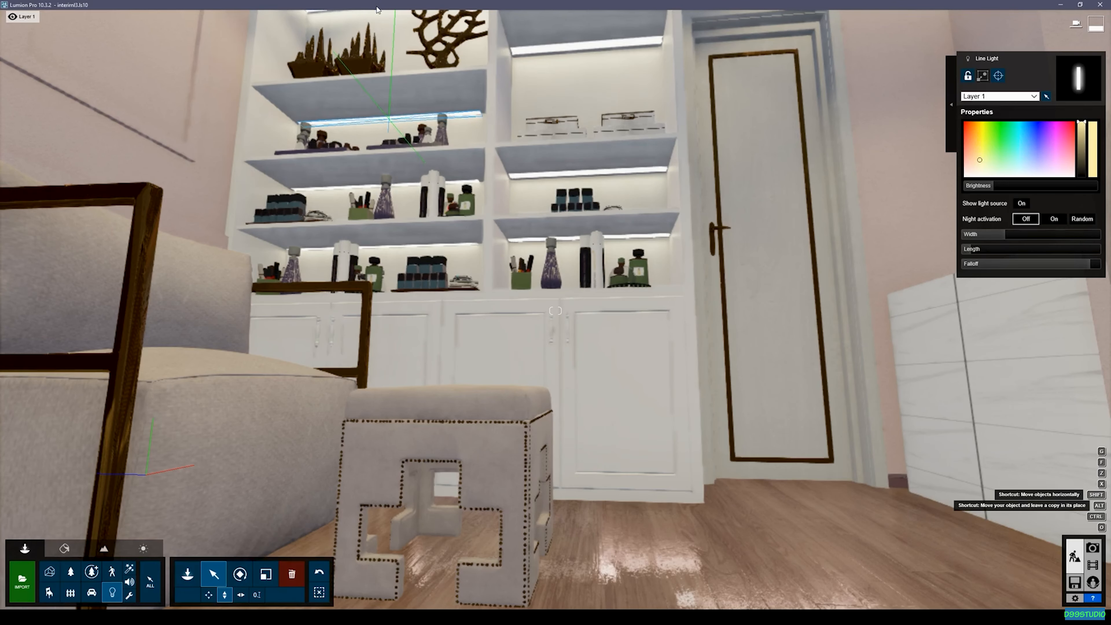
# Copy a wide display-shelf line light across the salon to the lowest open compartment of the side cabinet beside the mirror wall.
pyautogui.press('s')
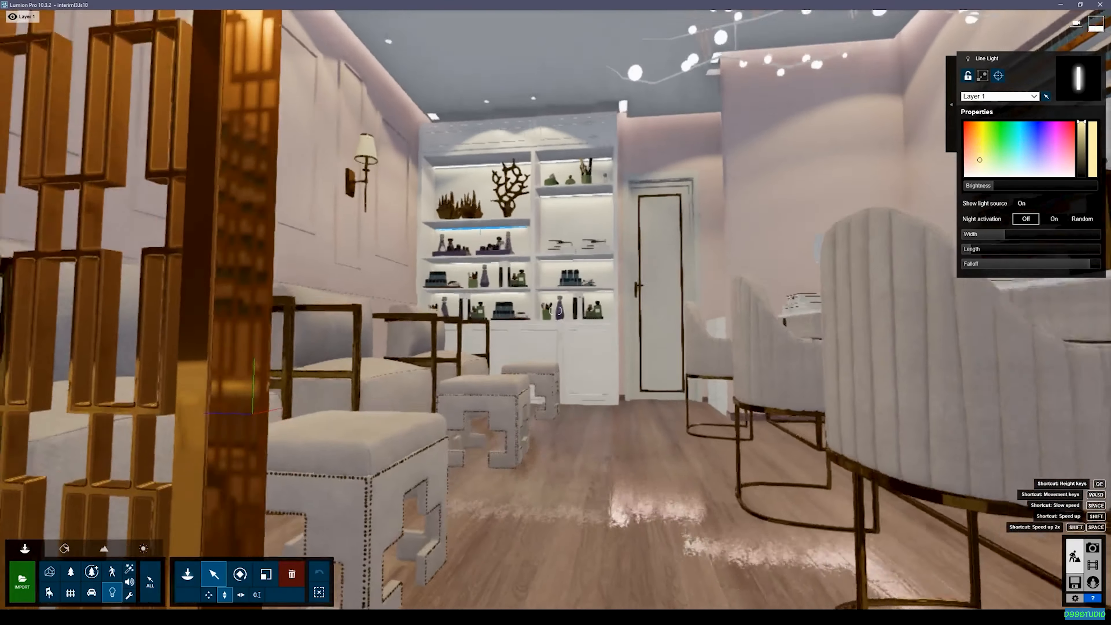
pyautogui.press('w')
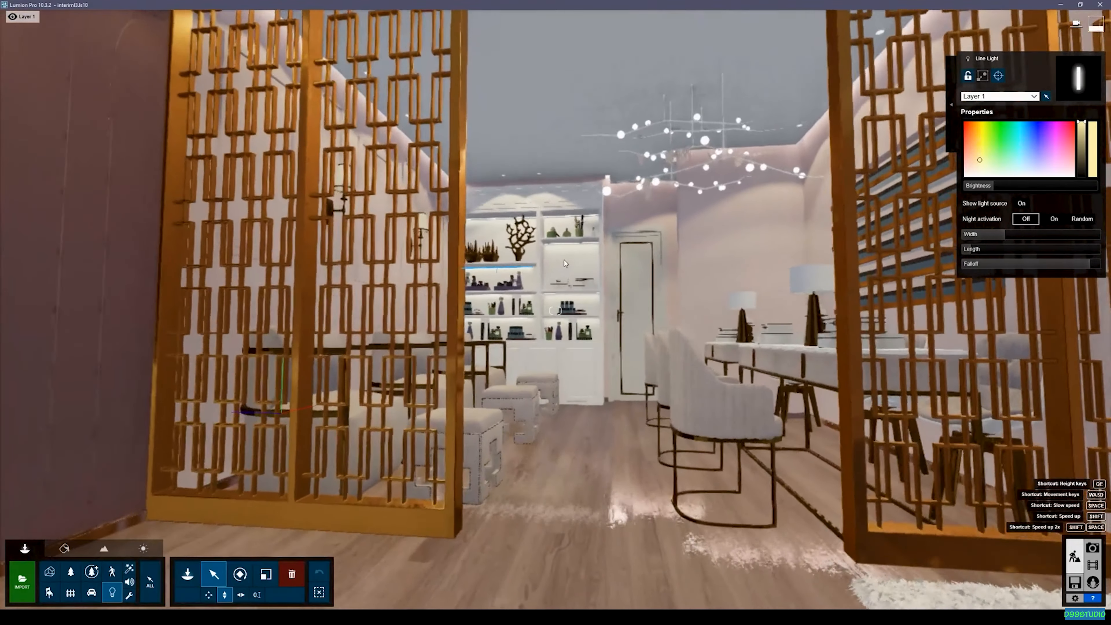
pyautogui.press('s')
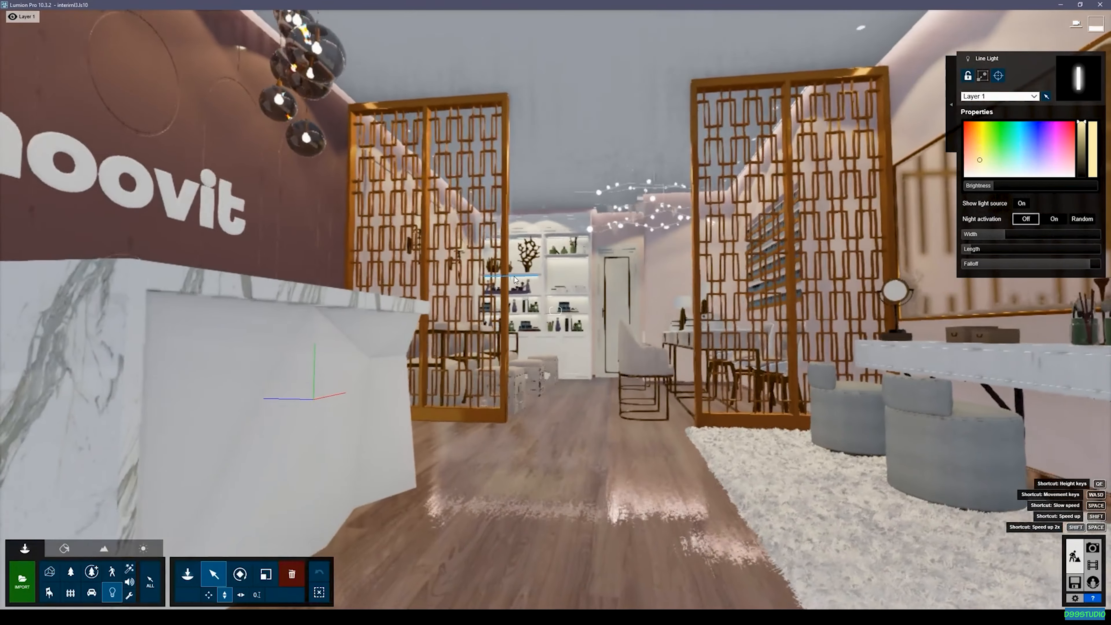
pyautogui.keyDown('alt'); pyautogui.moveTo(511, 276); pyautogui.dragTo(869, 560); pyautogui.keyUp('alt')
pyautogui.moveTo(869, 561); pyautogui.dragTo(1059, 560, button='right')
pyautogui.press('s')
pyautogui.moveTo(579, 458); pyautogui.dragTo(862, 223)
pyautogui.moveTo(862, 222); pyautogui.dragTo(950, 222, button='right')
pyautogui.press('w')
pyautogui.moveTo(586, 438); pyautogui.dragTo(621, 357, button='right')
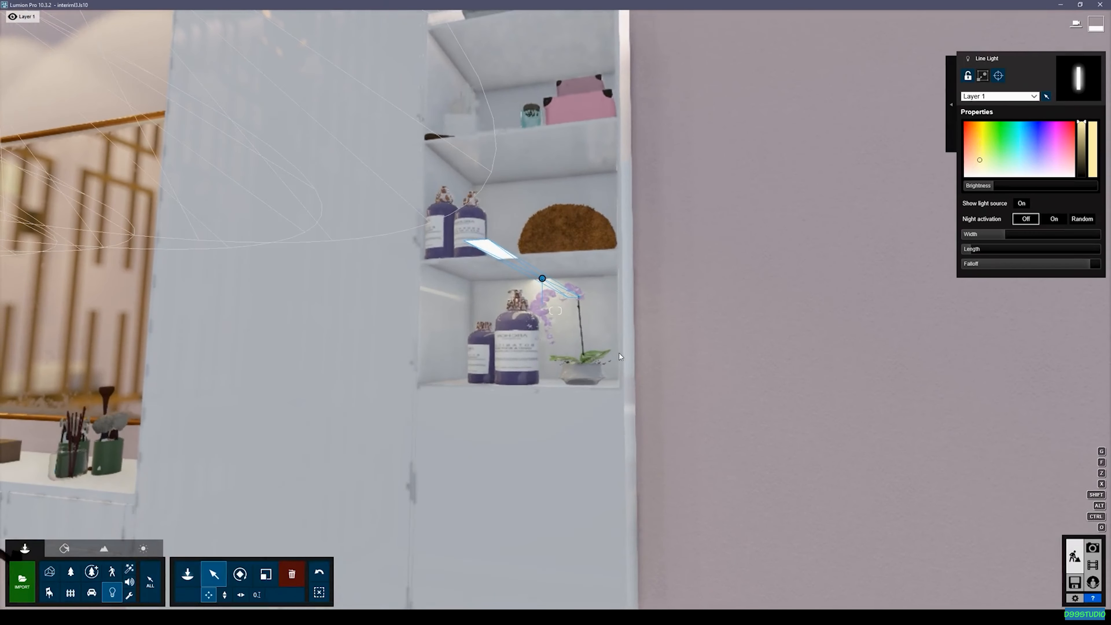
# Rotate the copied line light's heading from crosswise to run parallel with the side cabinet's shelf.
pyautogui.click(239, 574)
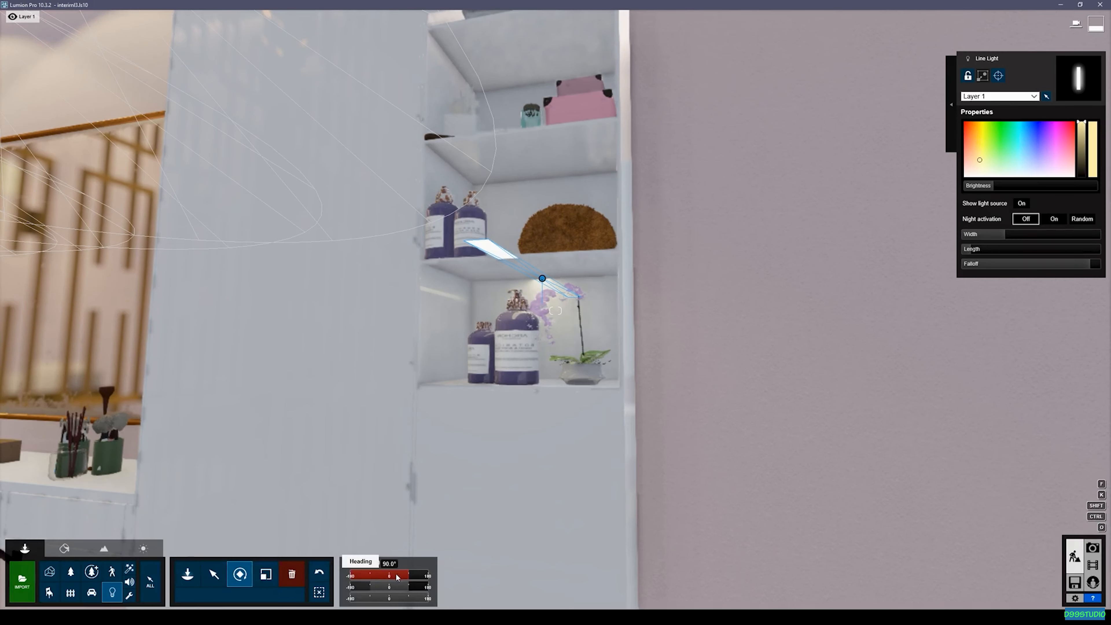
pyautogui.moveTo(401, 577); pyautogui.dragTo(391, 578)
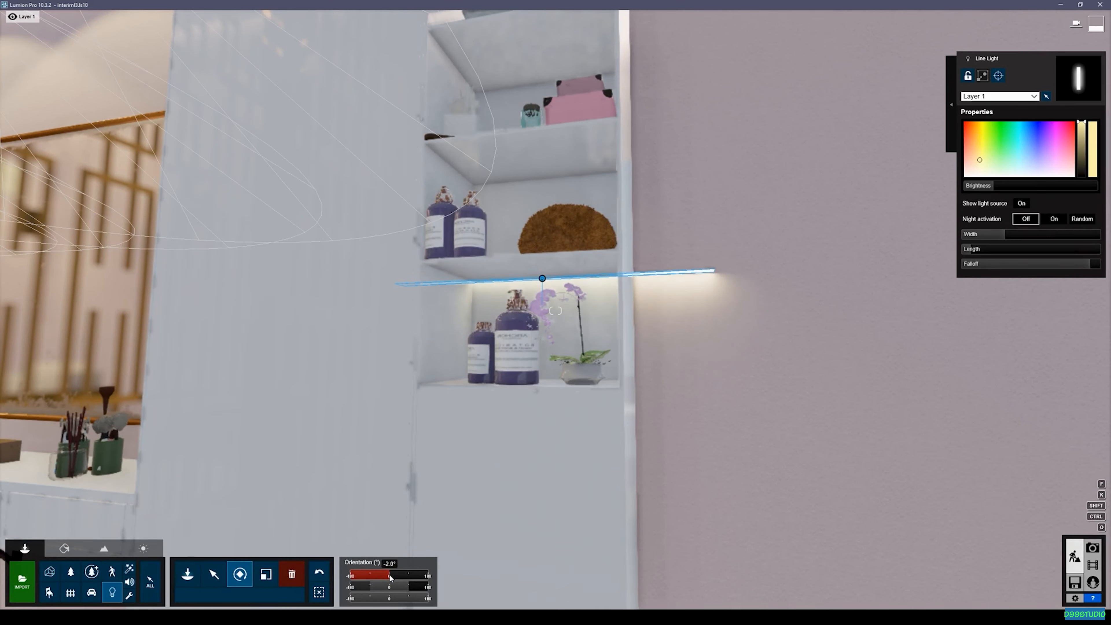
pyautogui.moveTo(391, 578); pyautogui.dragTo(392, 578)
# Move the line light to the back of the side cabinet's lowest compartment and narrow it to about 0.4 m.
pyautogui.press('w')
pyautogui.moveTo(517, 318); pyautogui.dragTo(533, 374, button='right')
pyautogui.press('e')
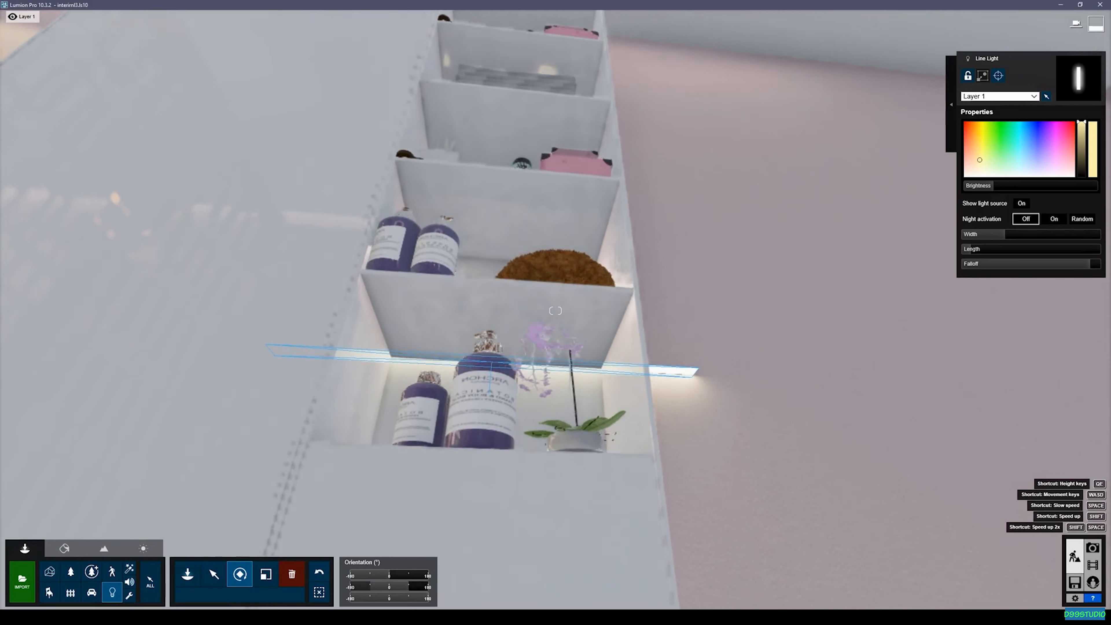
pyautogui.press('m')
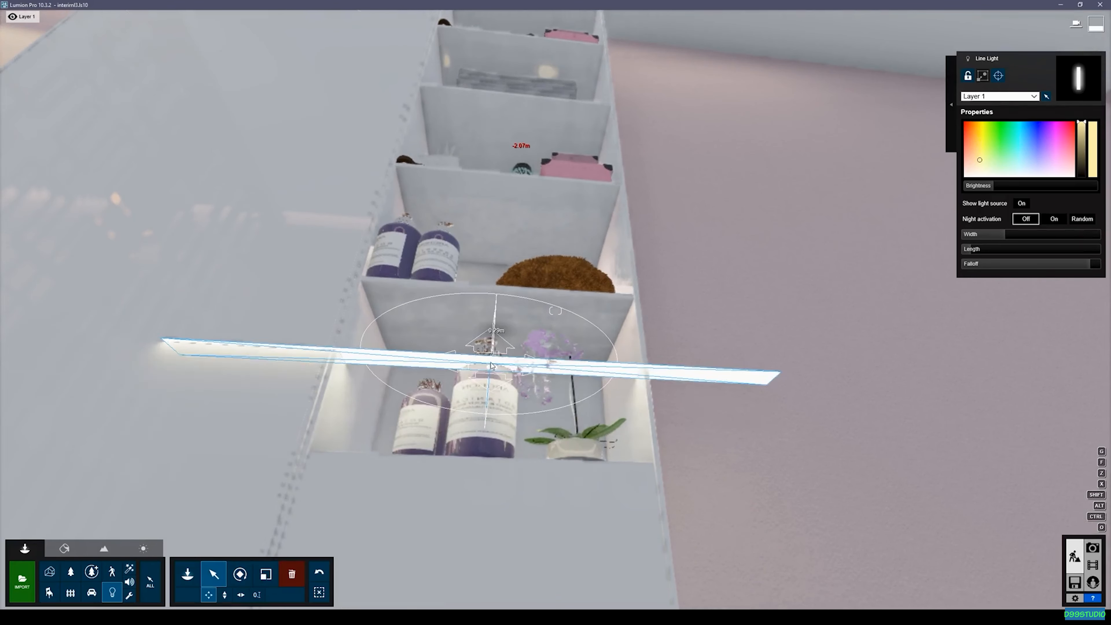
pyautogui.keyDown('shift'); pyautogui.moveTo(493, 370); pyautogui.dragTo(492, 366); pyautogui.keyUp('shift')
pyautogui.moveTo(1004, 234); pyautogui.dragTo(992, 237)
# Fine-tune the narrowed line light's horizontal position and height beneath the side cabinet's lowest shelf.
pyautogui.press('m')
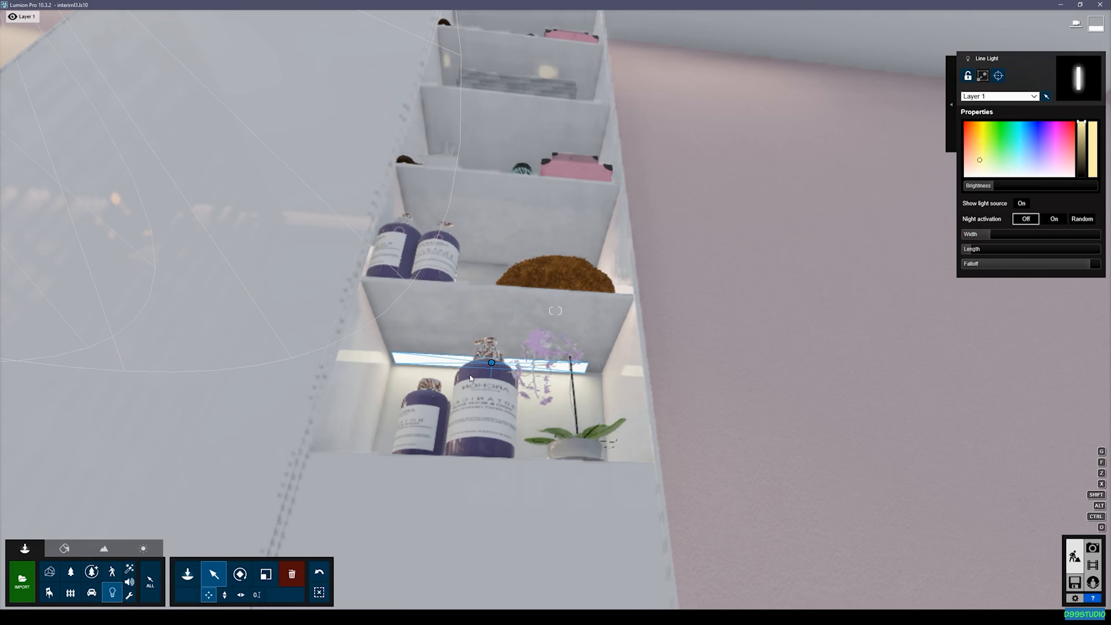
pyautogui.keyDown('shift'); pyautogui.moveTo(492, 363); pyautogui.dragTo(497, 357); pyautogui.keyUp('shift')
pyautogui.press('h')
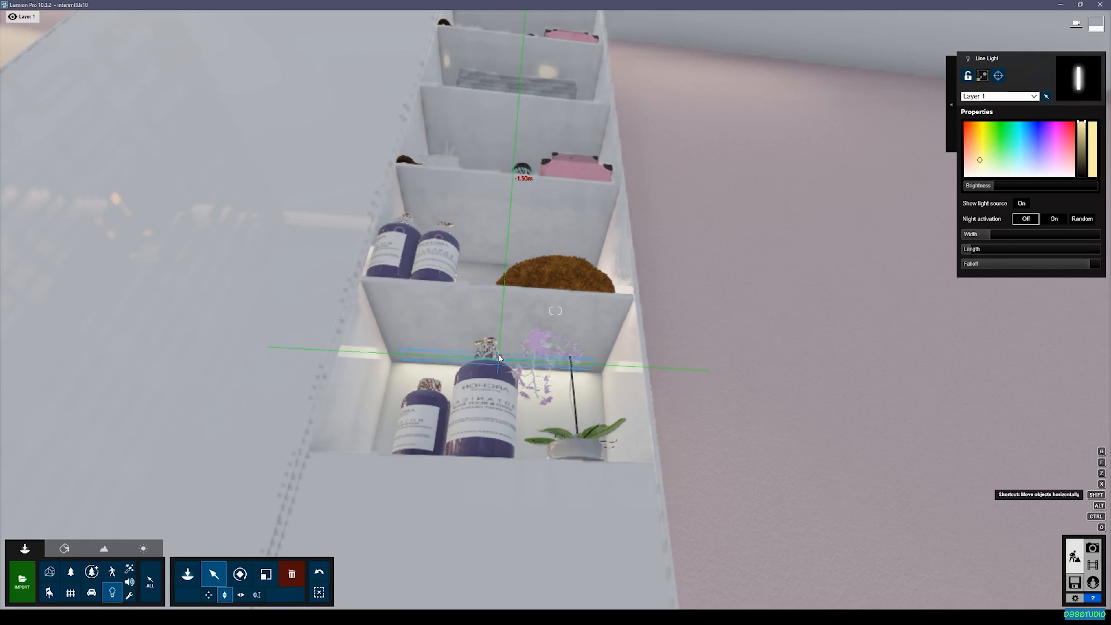
pyautogui.keyDown('shift'); pyautogui.moveTo(499, 356); pyautogui.dragTo(499, 357); pyautogui.keyUp('shift')
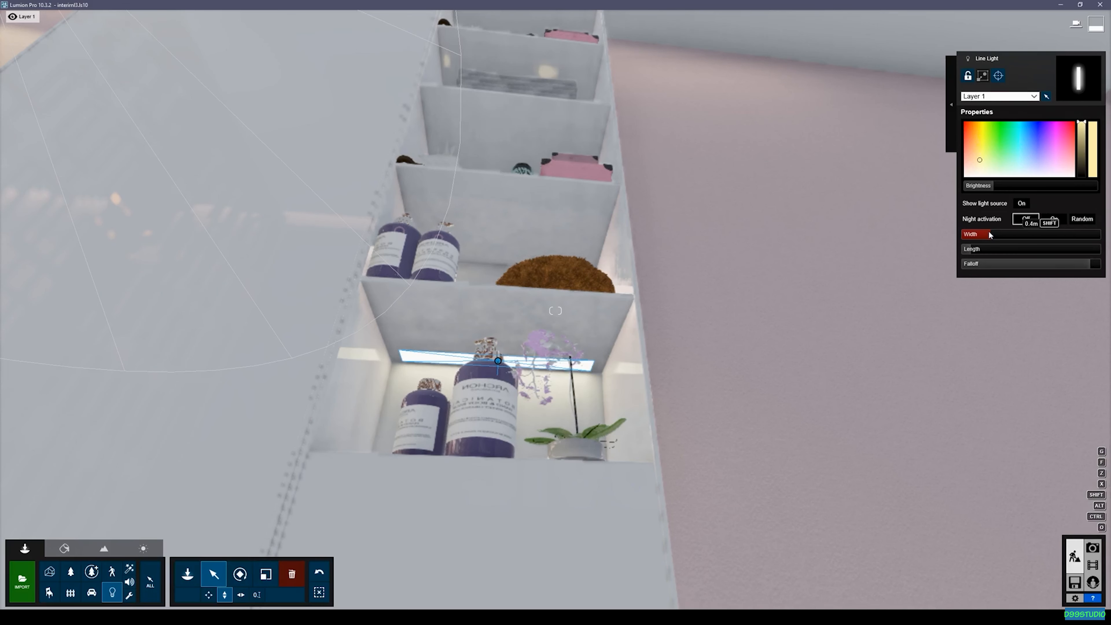